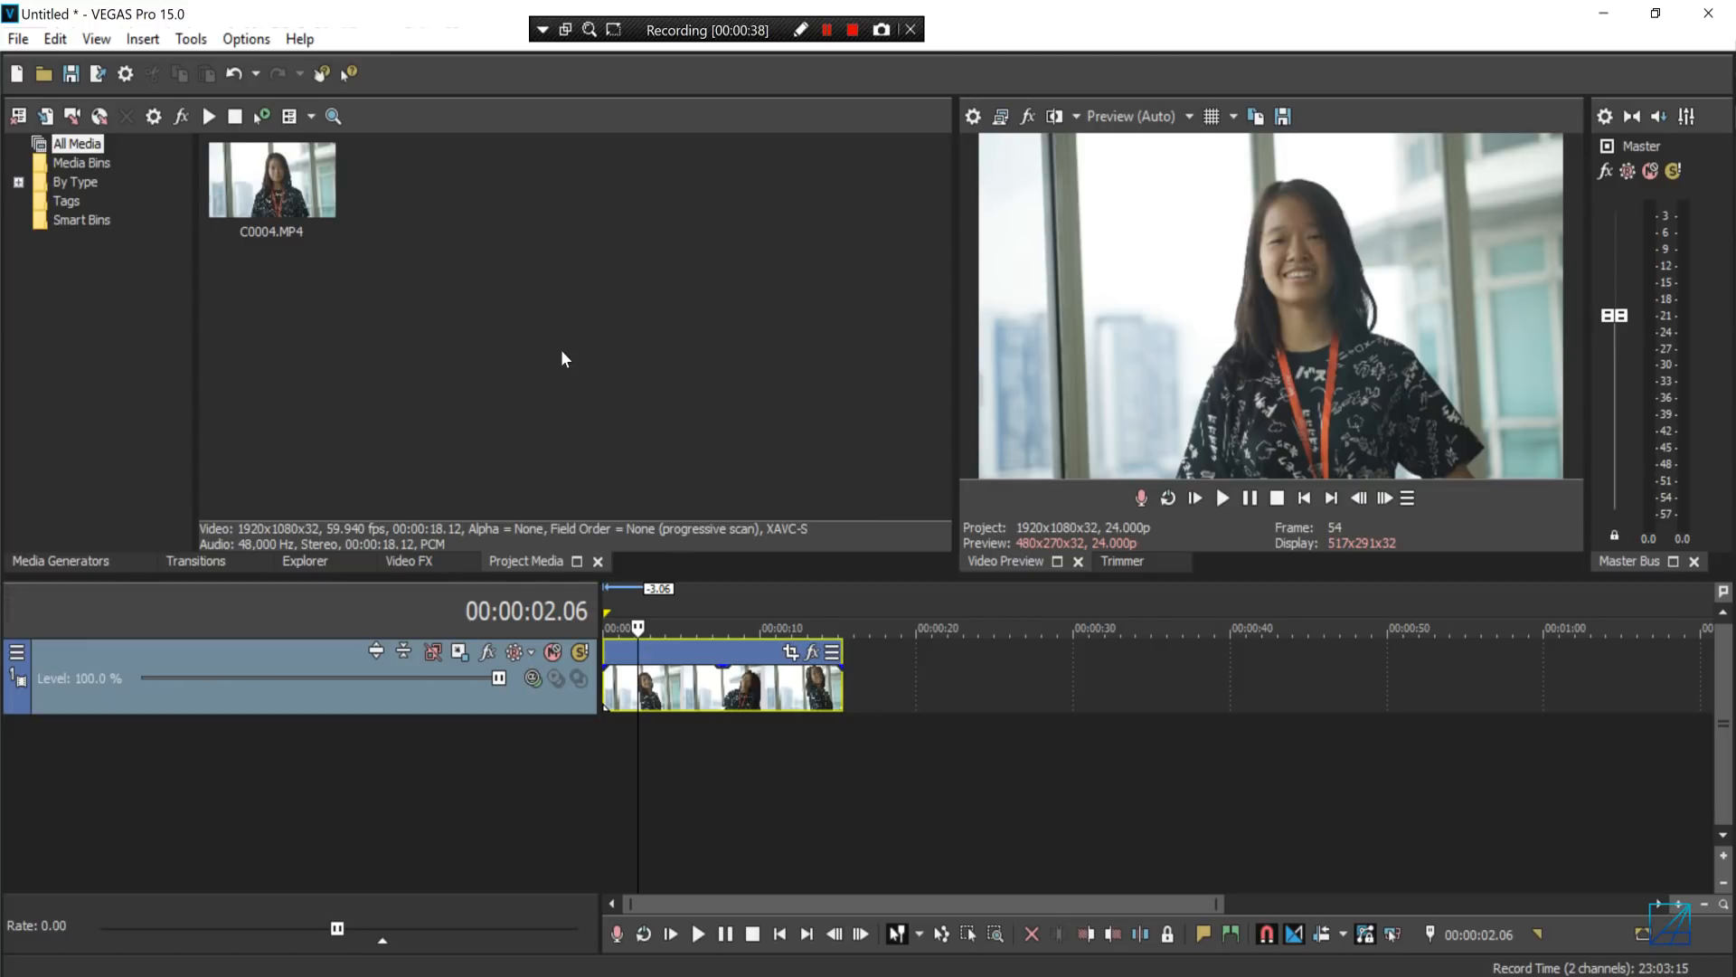
# - Scrub through the C0004.MP4 clip around five seconds to examine the frames where the subject makes the hand-frame gesture
pyautogui.scroll(4, 809, 814)
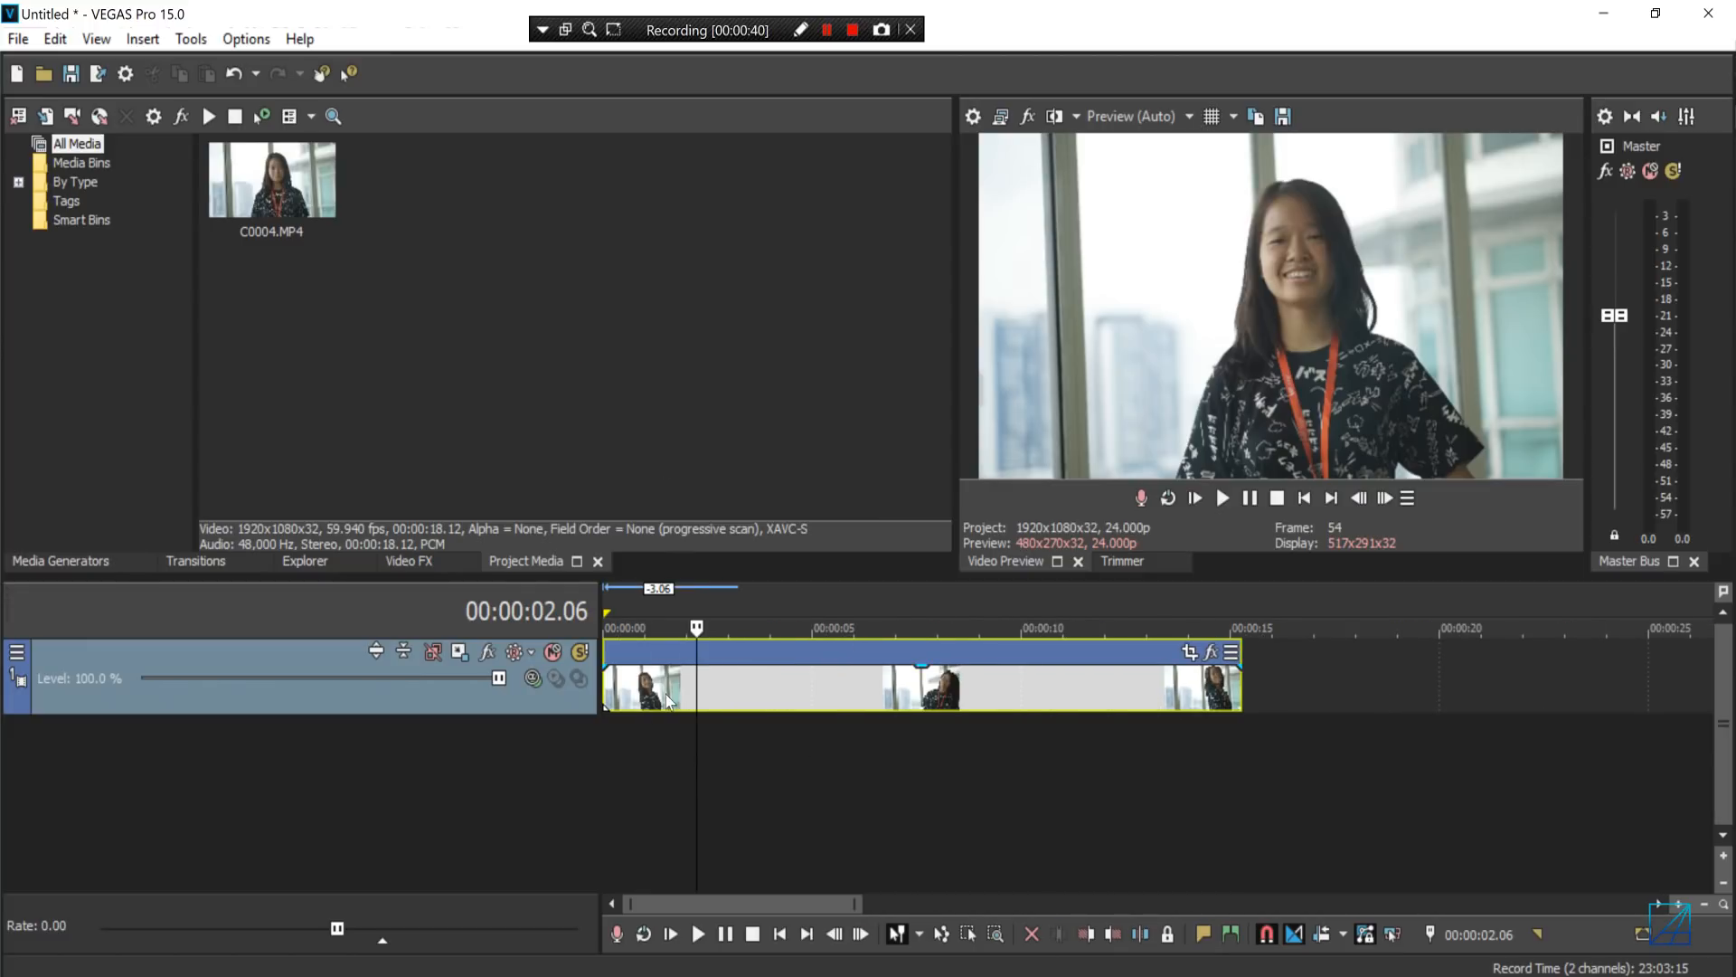
pyautogui.moveTo(697, 689); pyautogui.dragTo(816, 705)
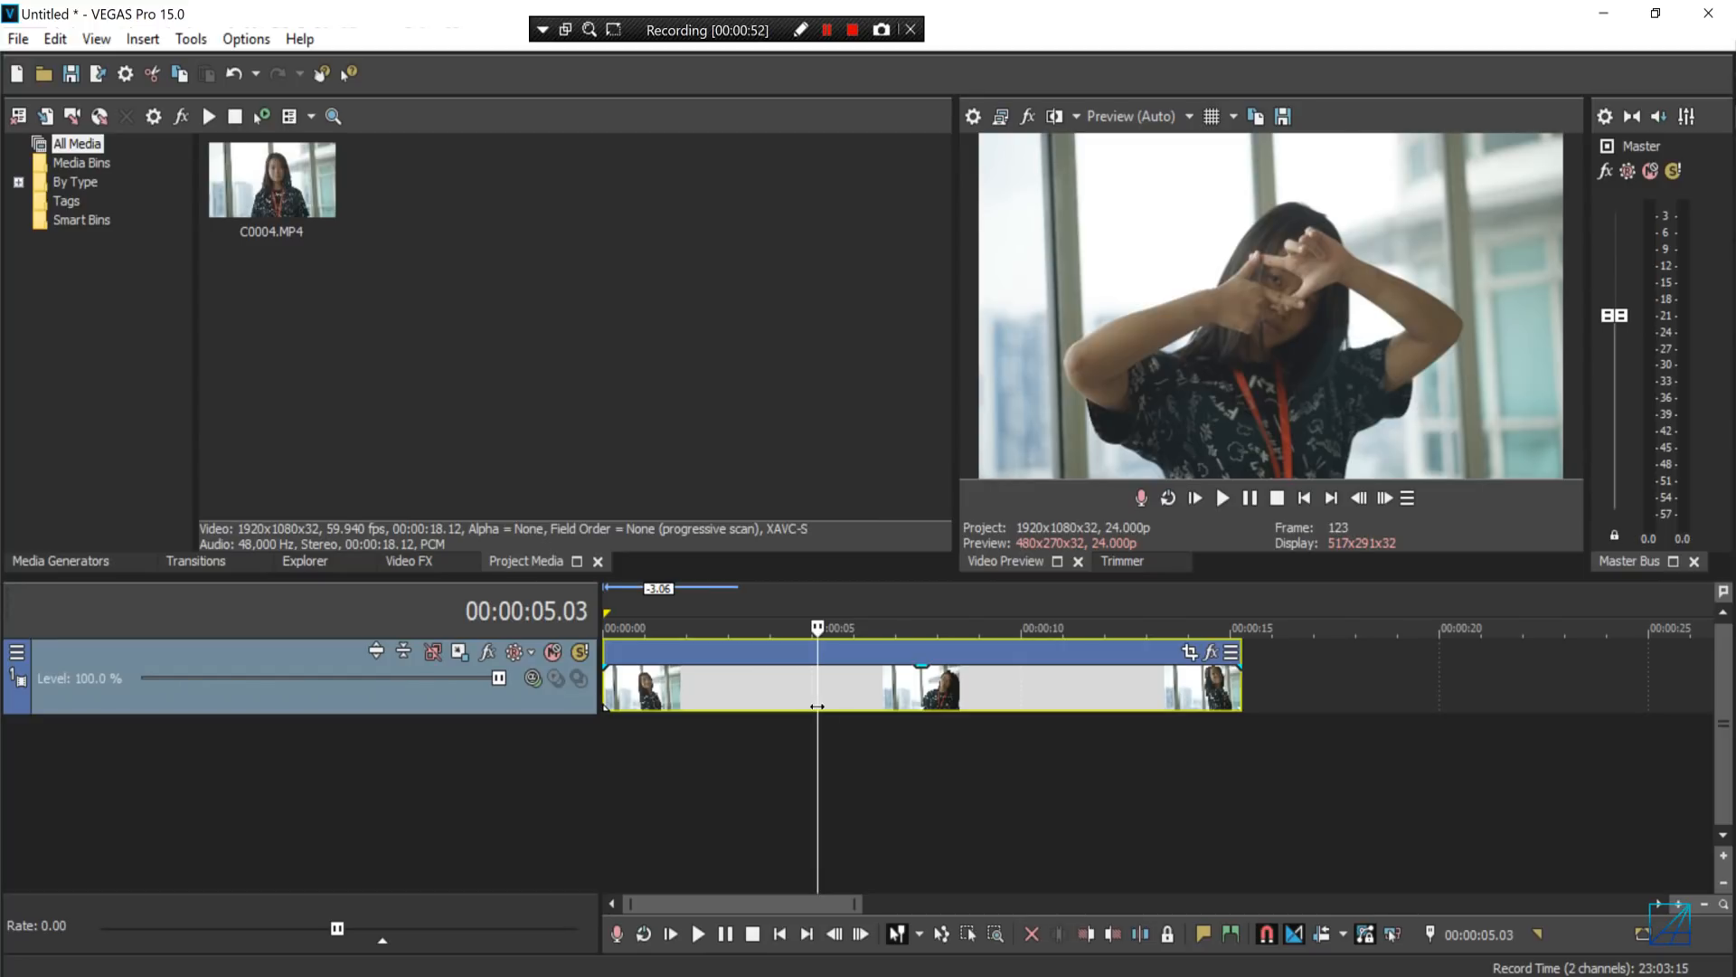
pyautogui.scroll(-3, 816, 705)
pyautogui.scroll(1, 728, 710)
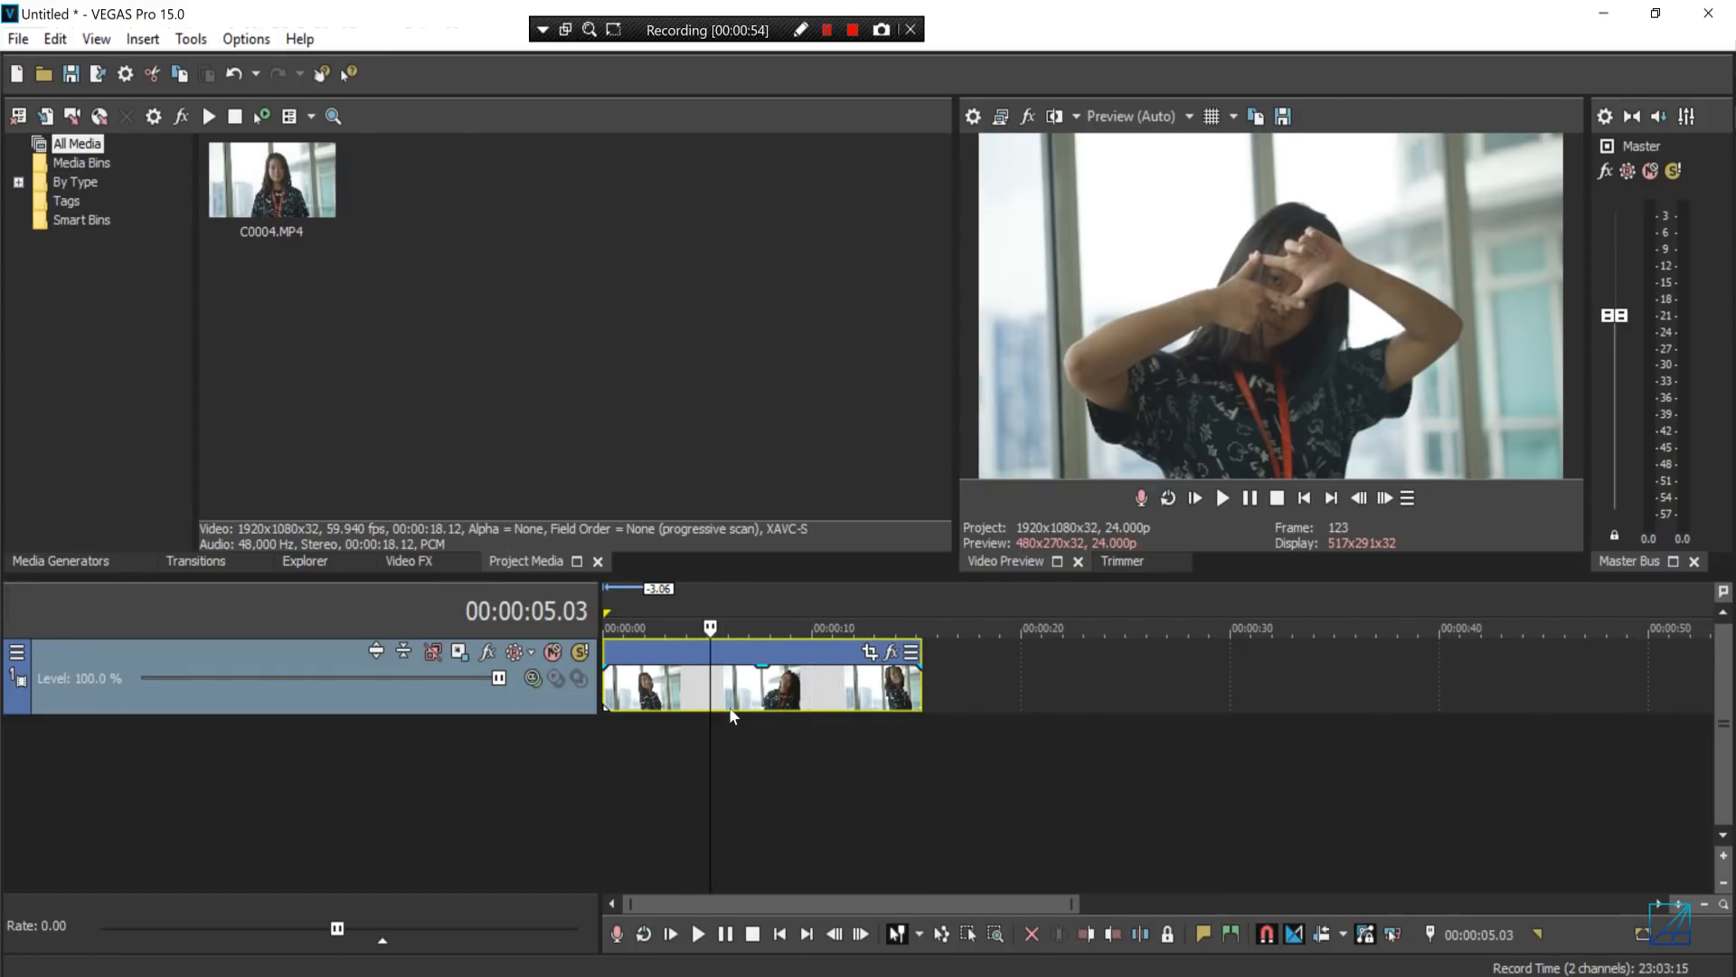
pyautogui.scroll(-1, 723, 712)
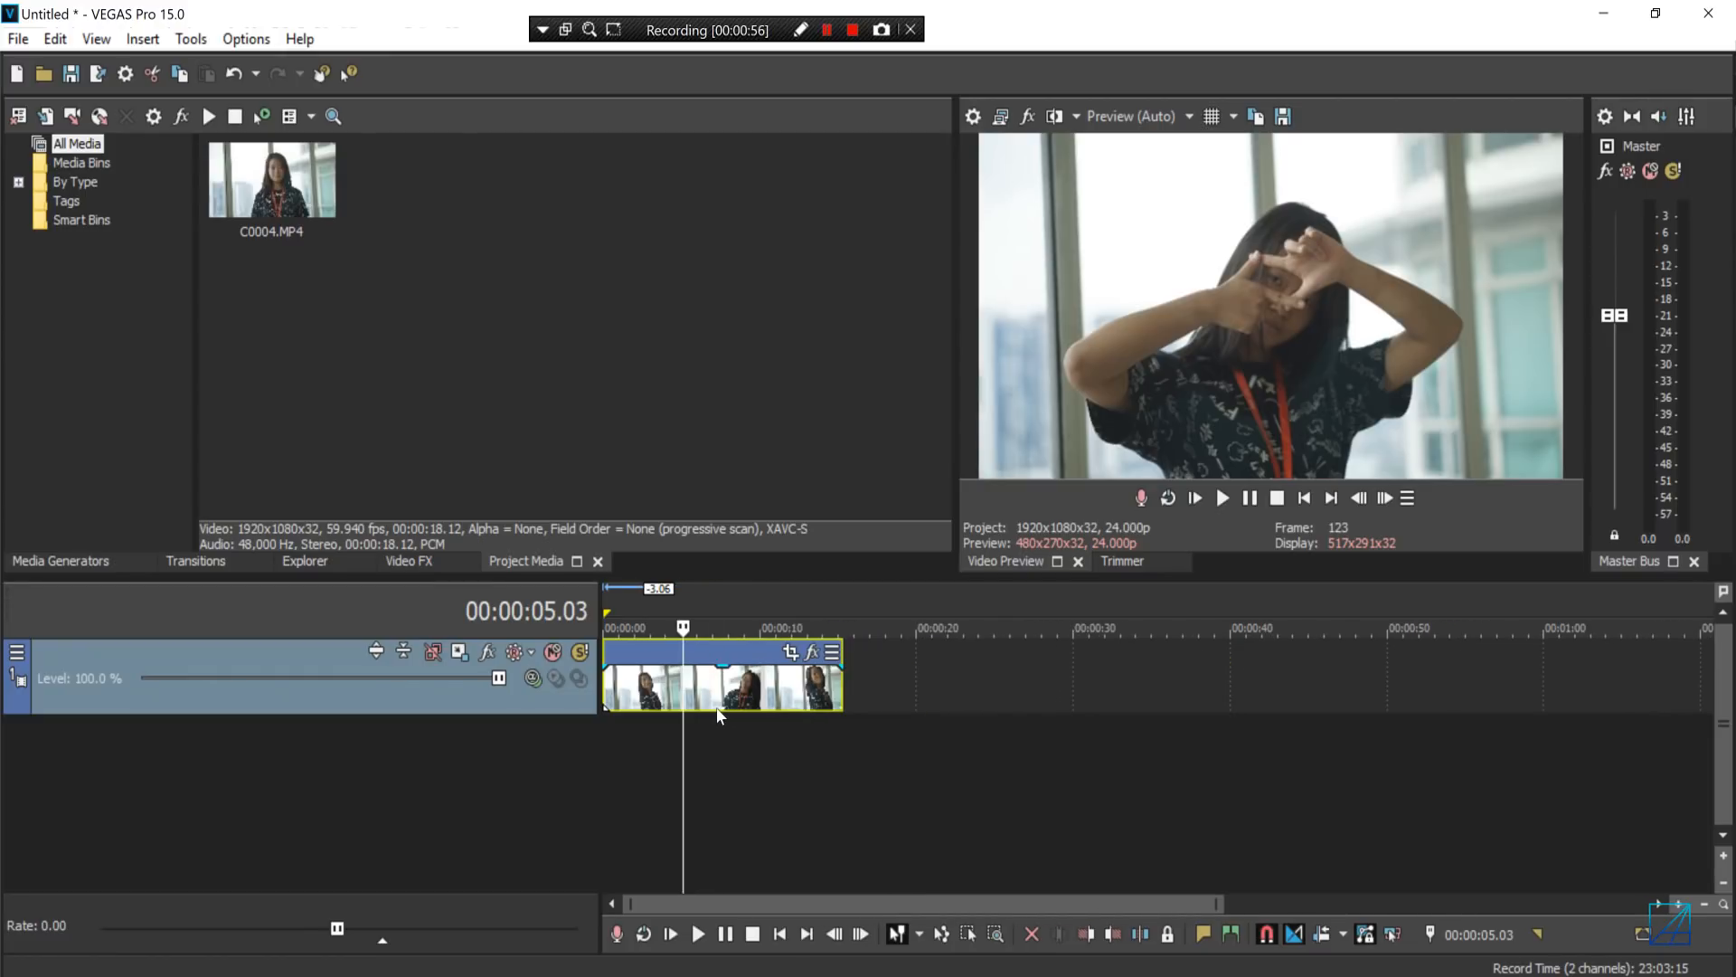
pyautogui.scroll(2, 723, 713)
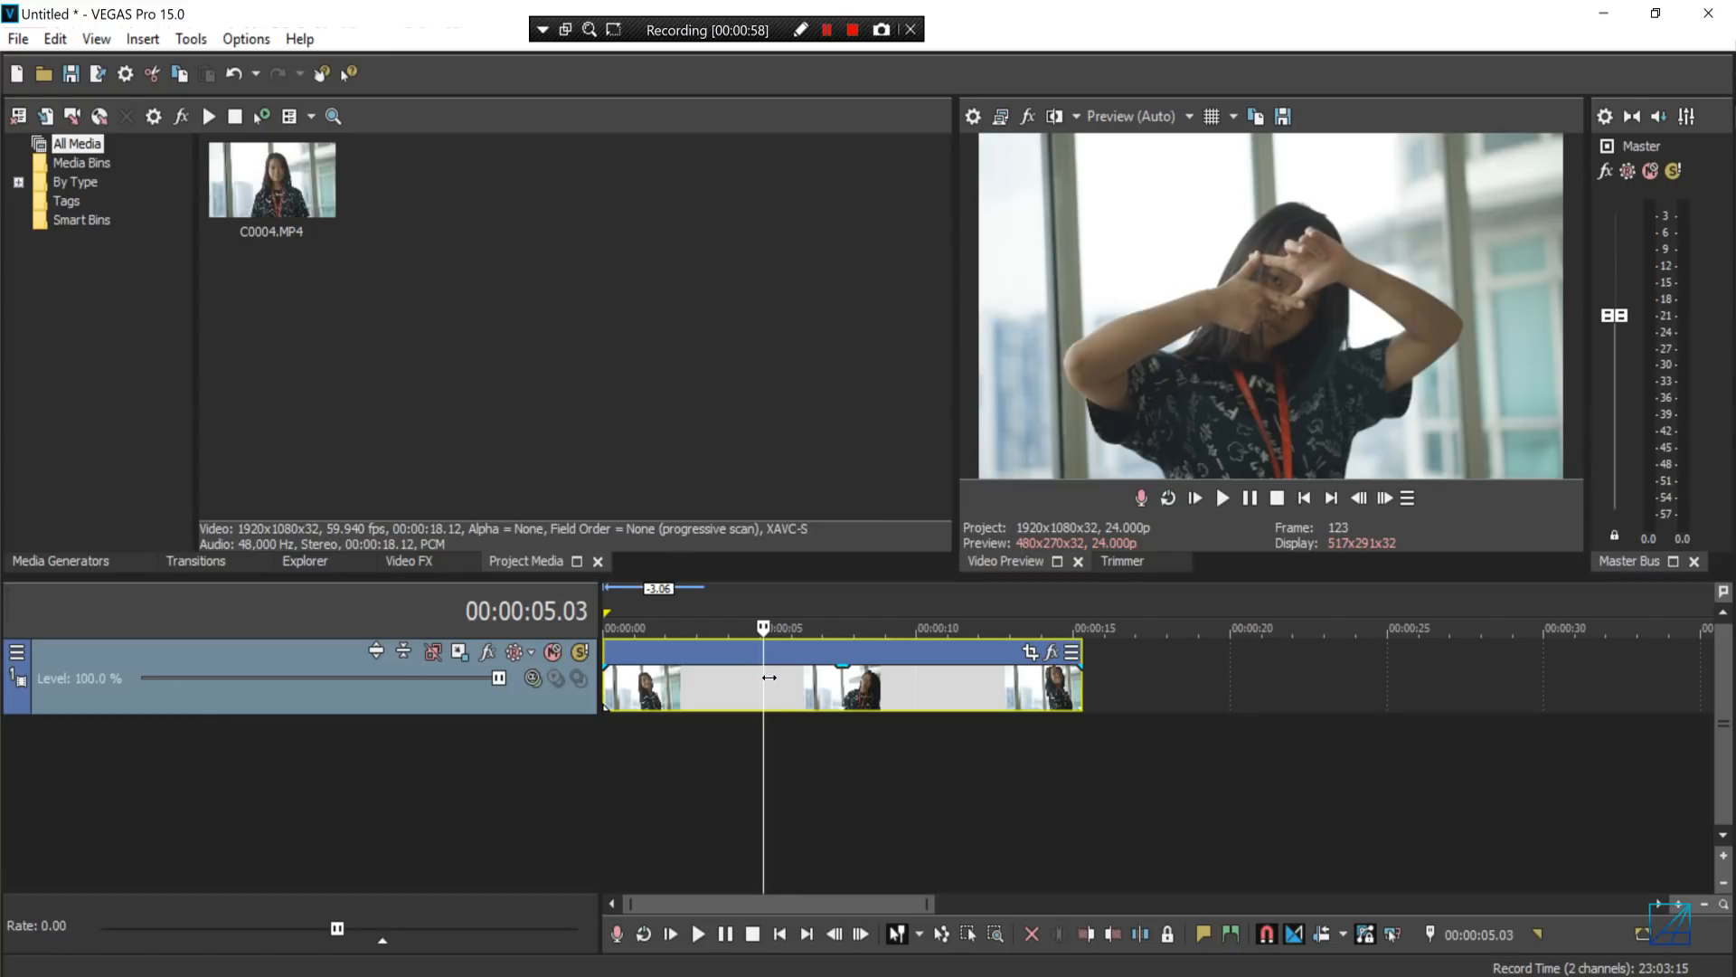
pyautogui.moveTo(764, 675)
pyautogui.mouseDown()
pyautogui.moveTo(907, 700)
pyautogui.moveTo(760, 692)
pyautogui.mouseUp()
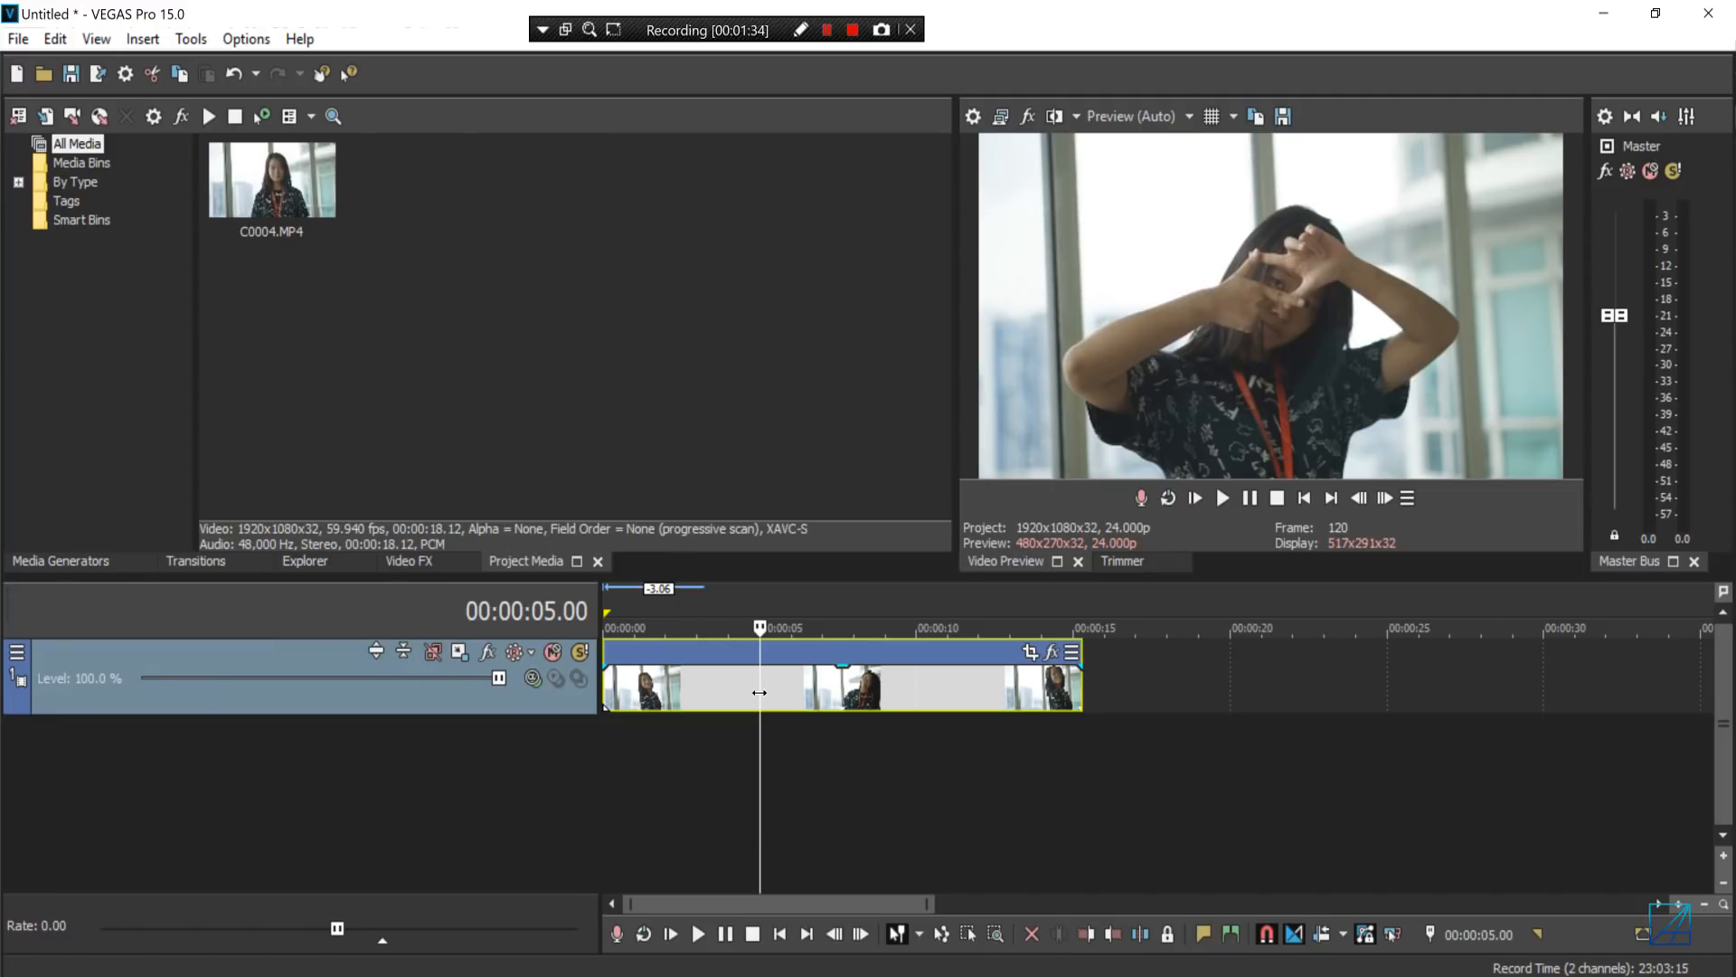
pyautogui.scroll(3, 760, 692)
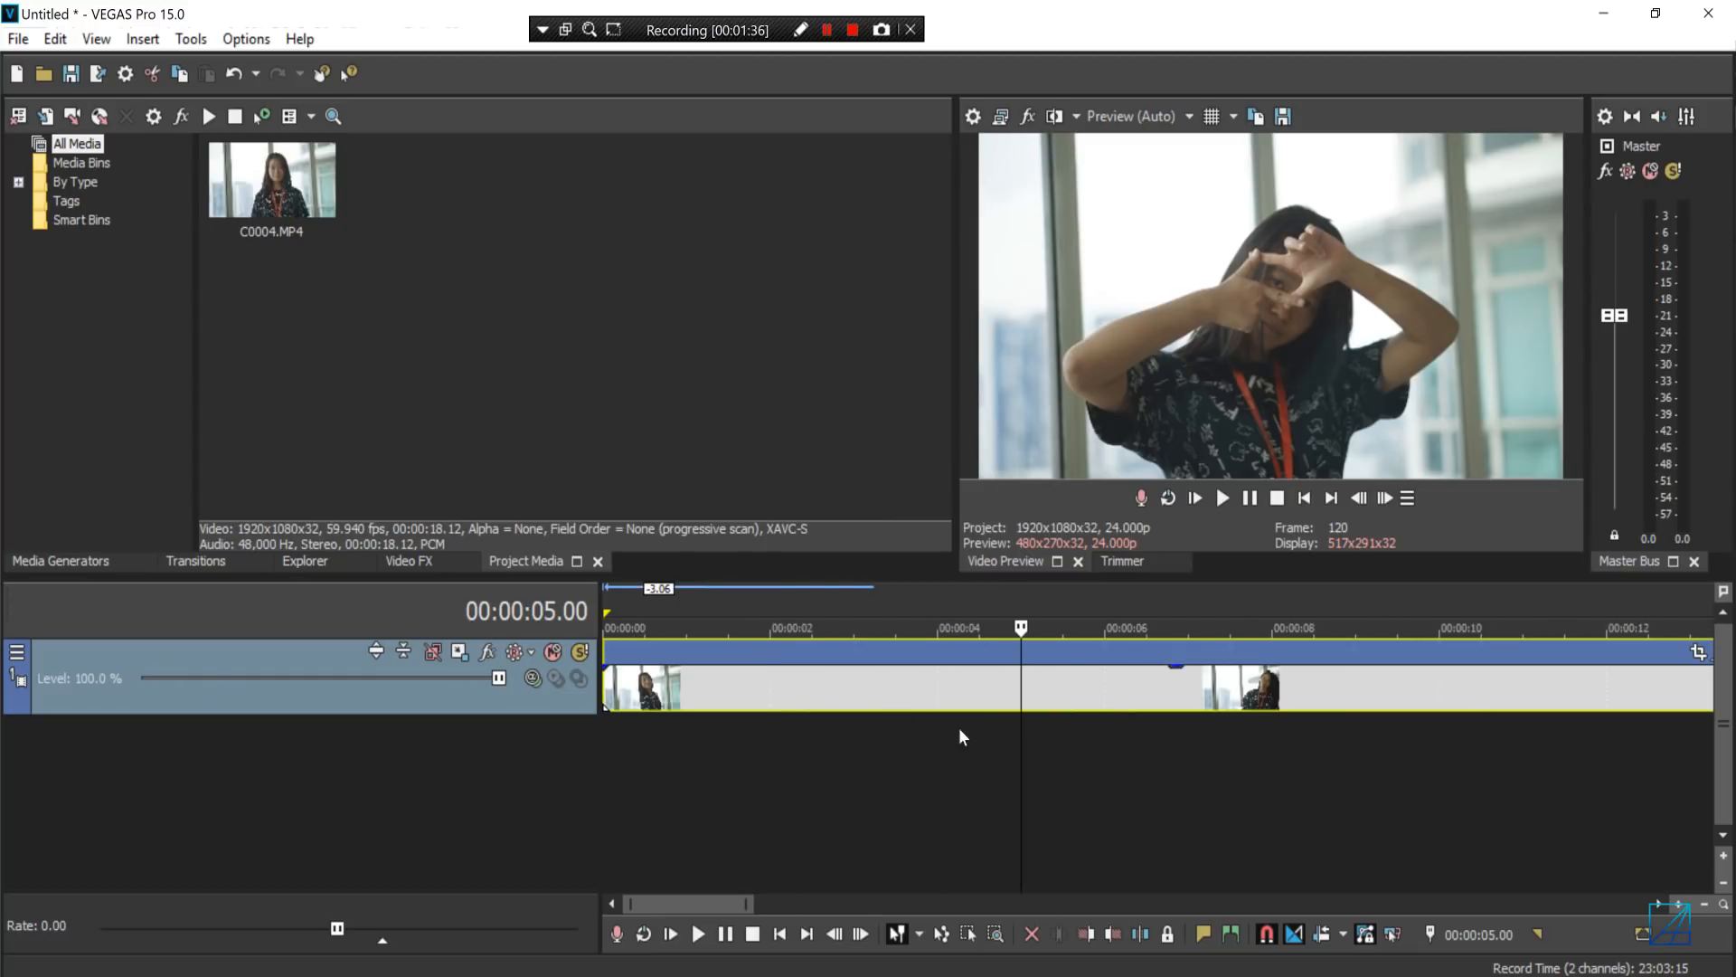
pyautogui.moveTo(923, 688); pyautogui.dragTo(943, 688)
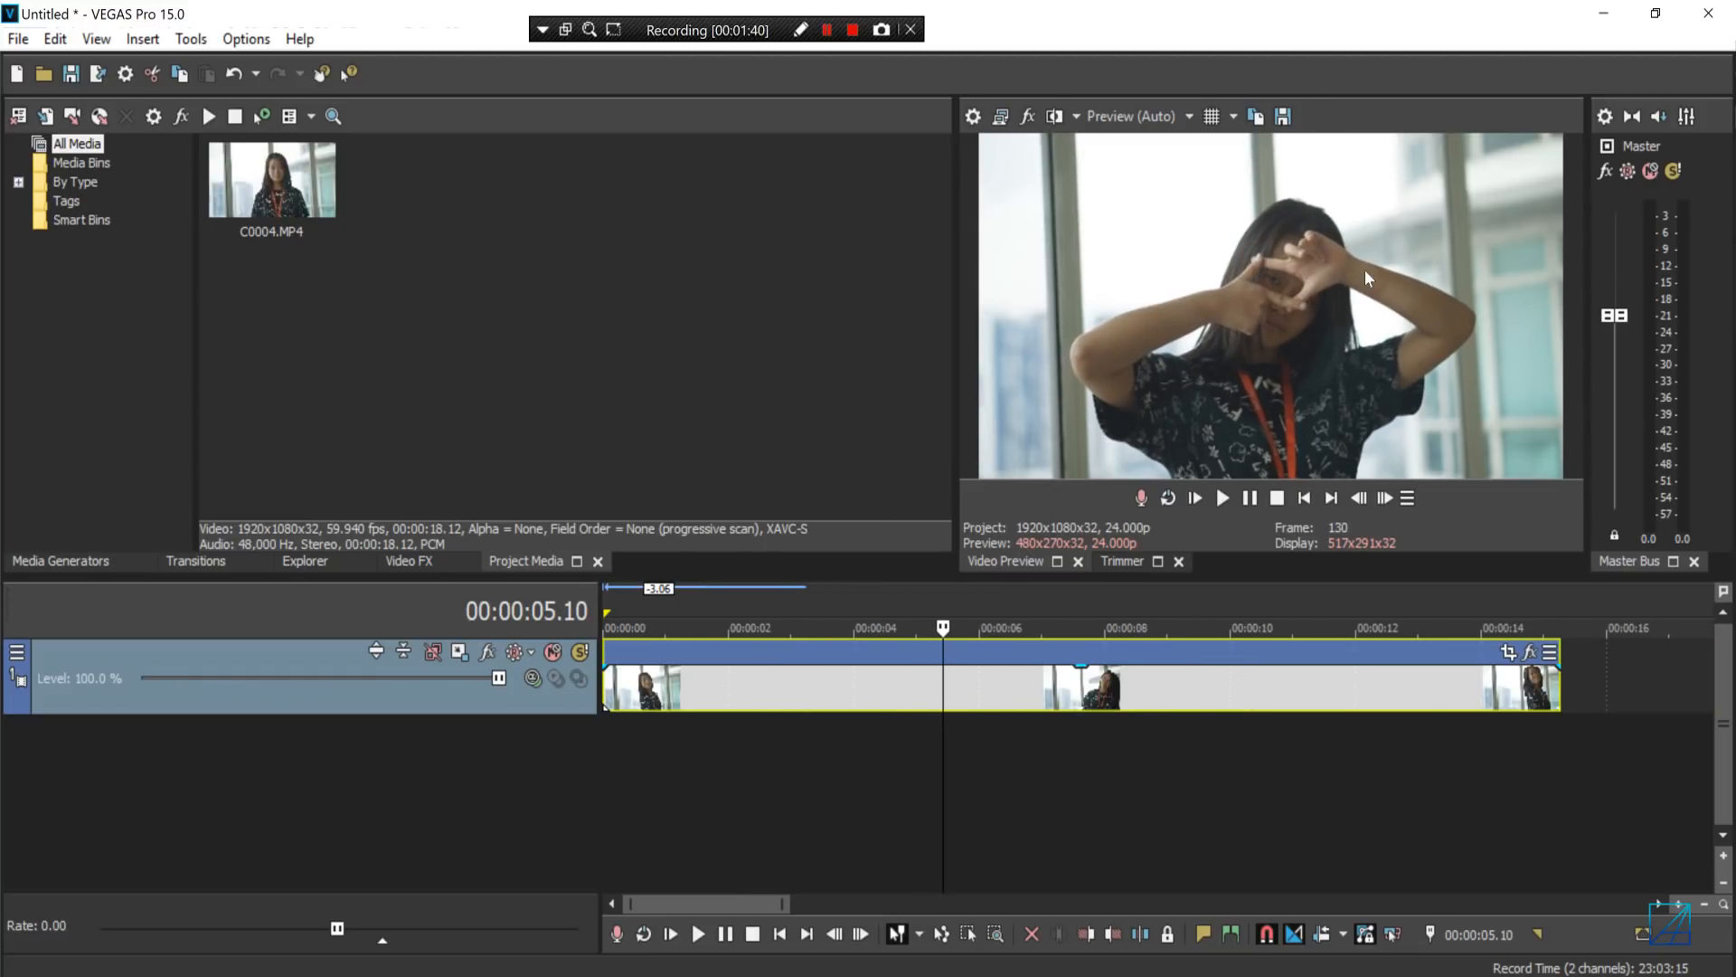
# - Insert a velocity envelope on the C0004.MP4 clip in the timeline
pyautogui.scroll(-3, 794, 718)
pyautogui.click(734, 692)
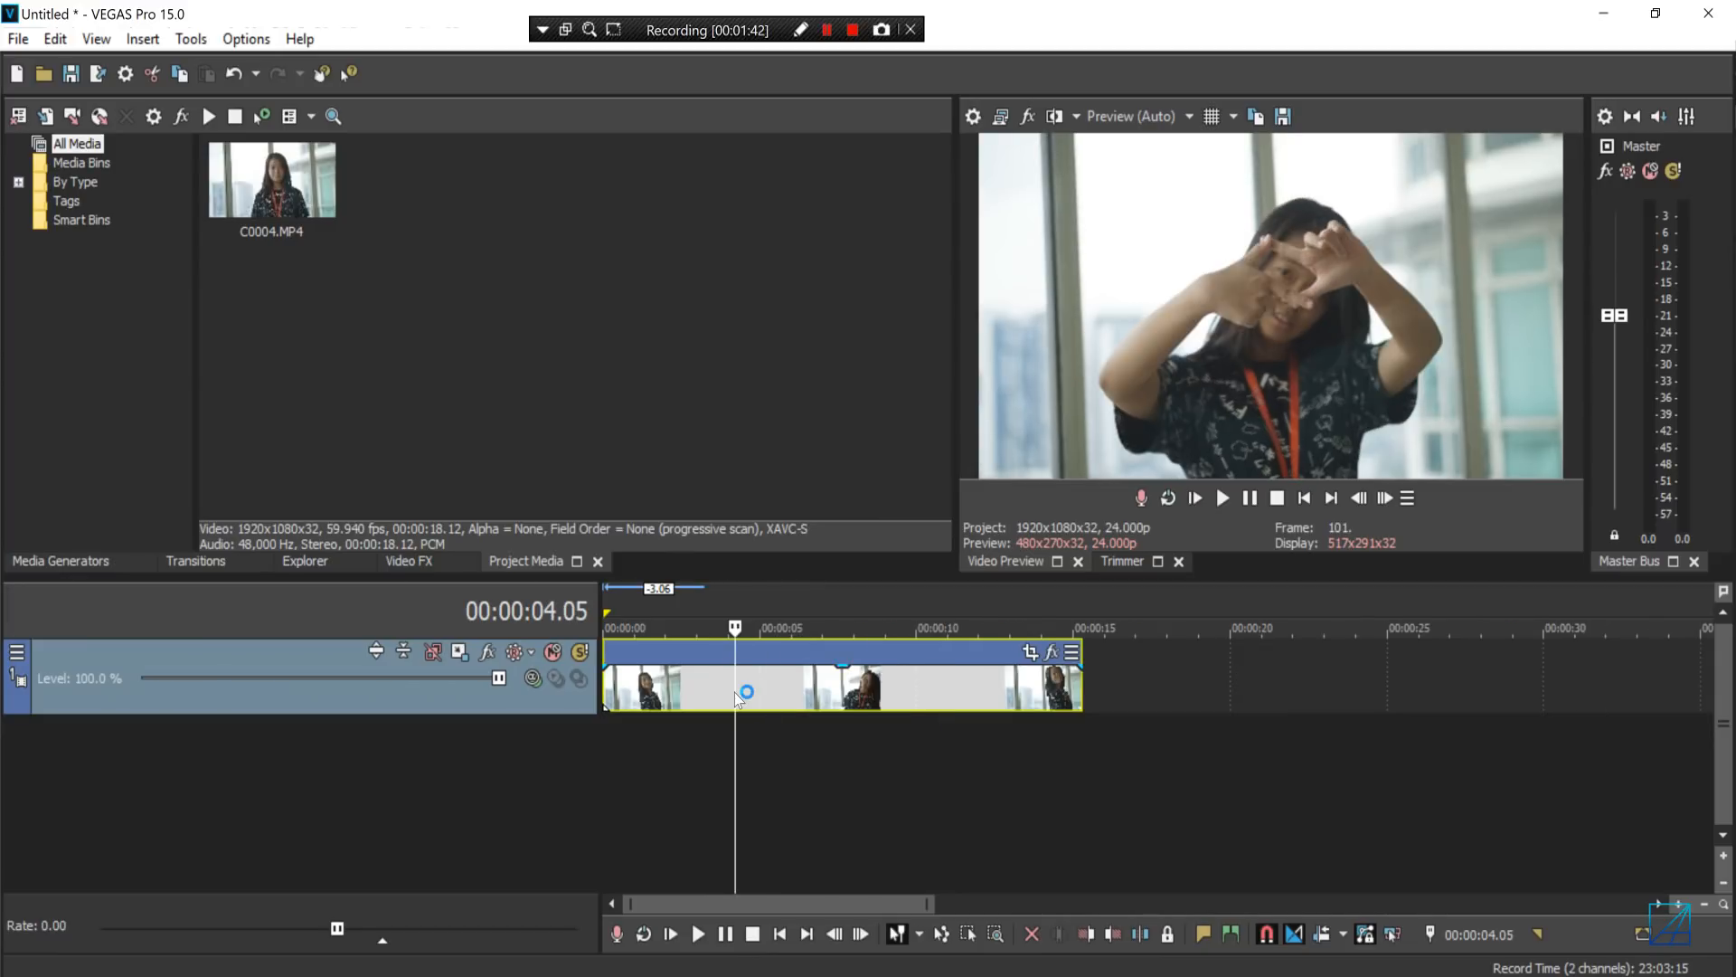
pyautogui.rightClick(734, 692)
pyautogui.moveTo(904, 728)
pyautogui.click(1163, 726)
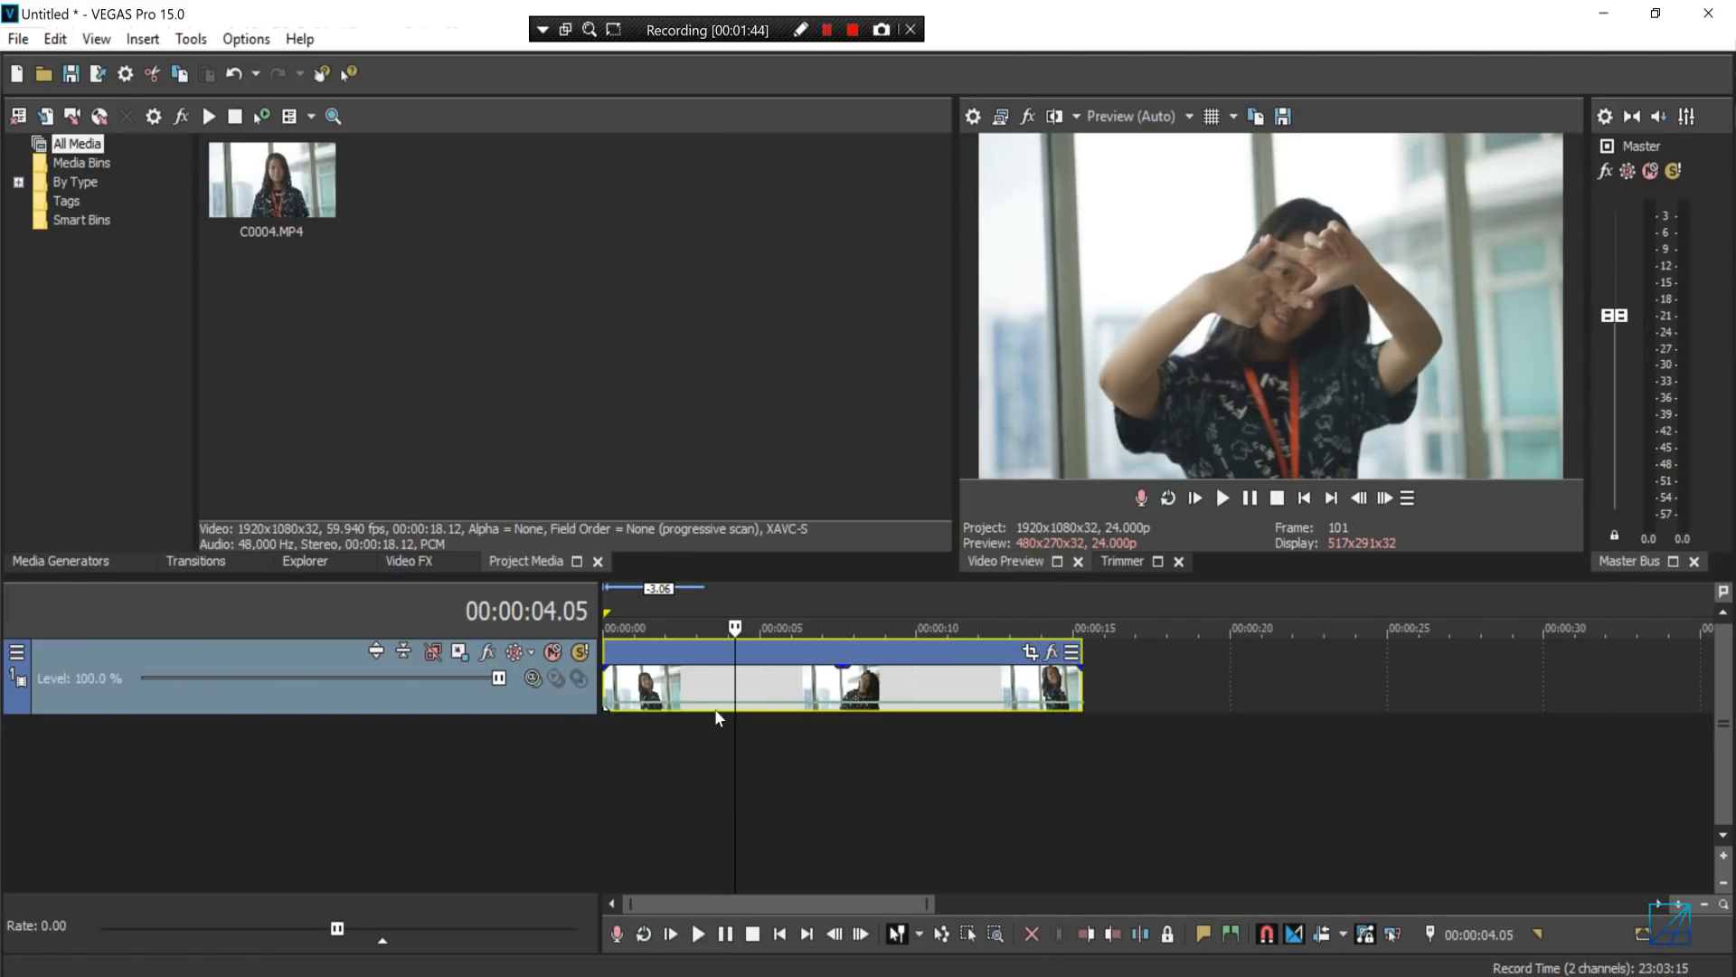
# - Add velocity envelope points at 00:00:01.17 and 00:00:02.23, setting the second one to 50% forward velocity
pyautogui.click(649, 703)
pyautogui.click(657, 704)
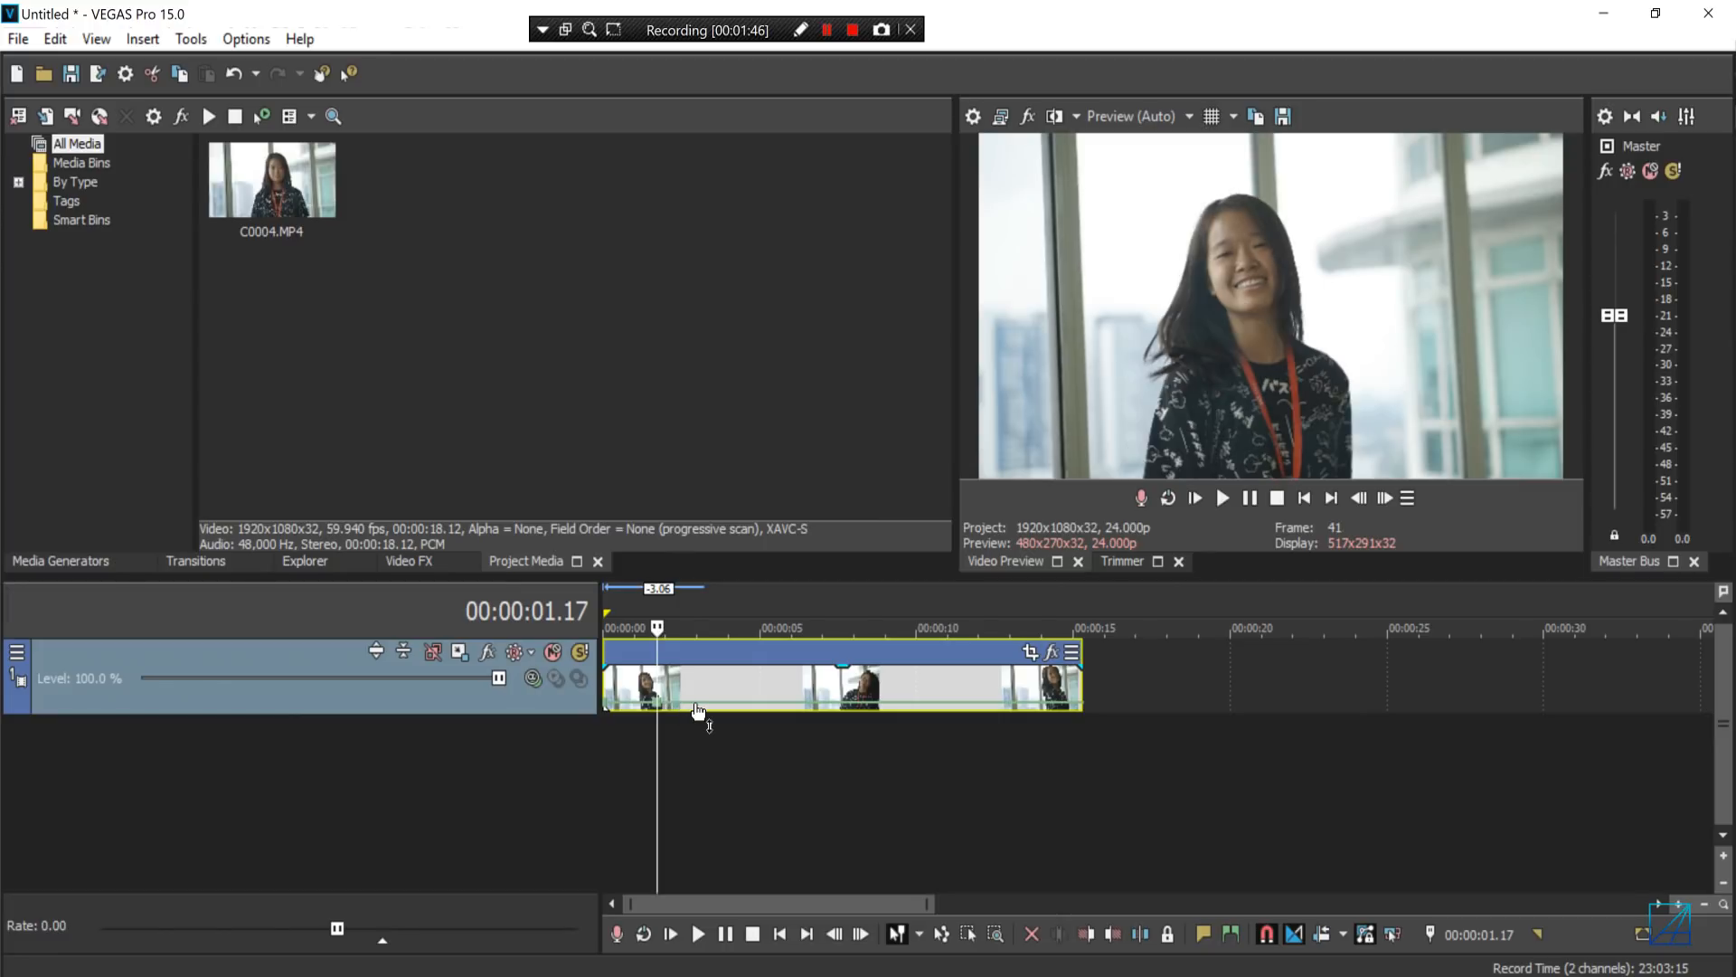
pyautogui.click(694, 705)
pyautogui.rightClick(695, 702)
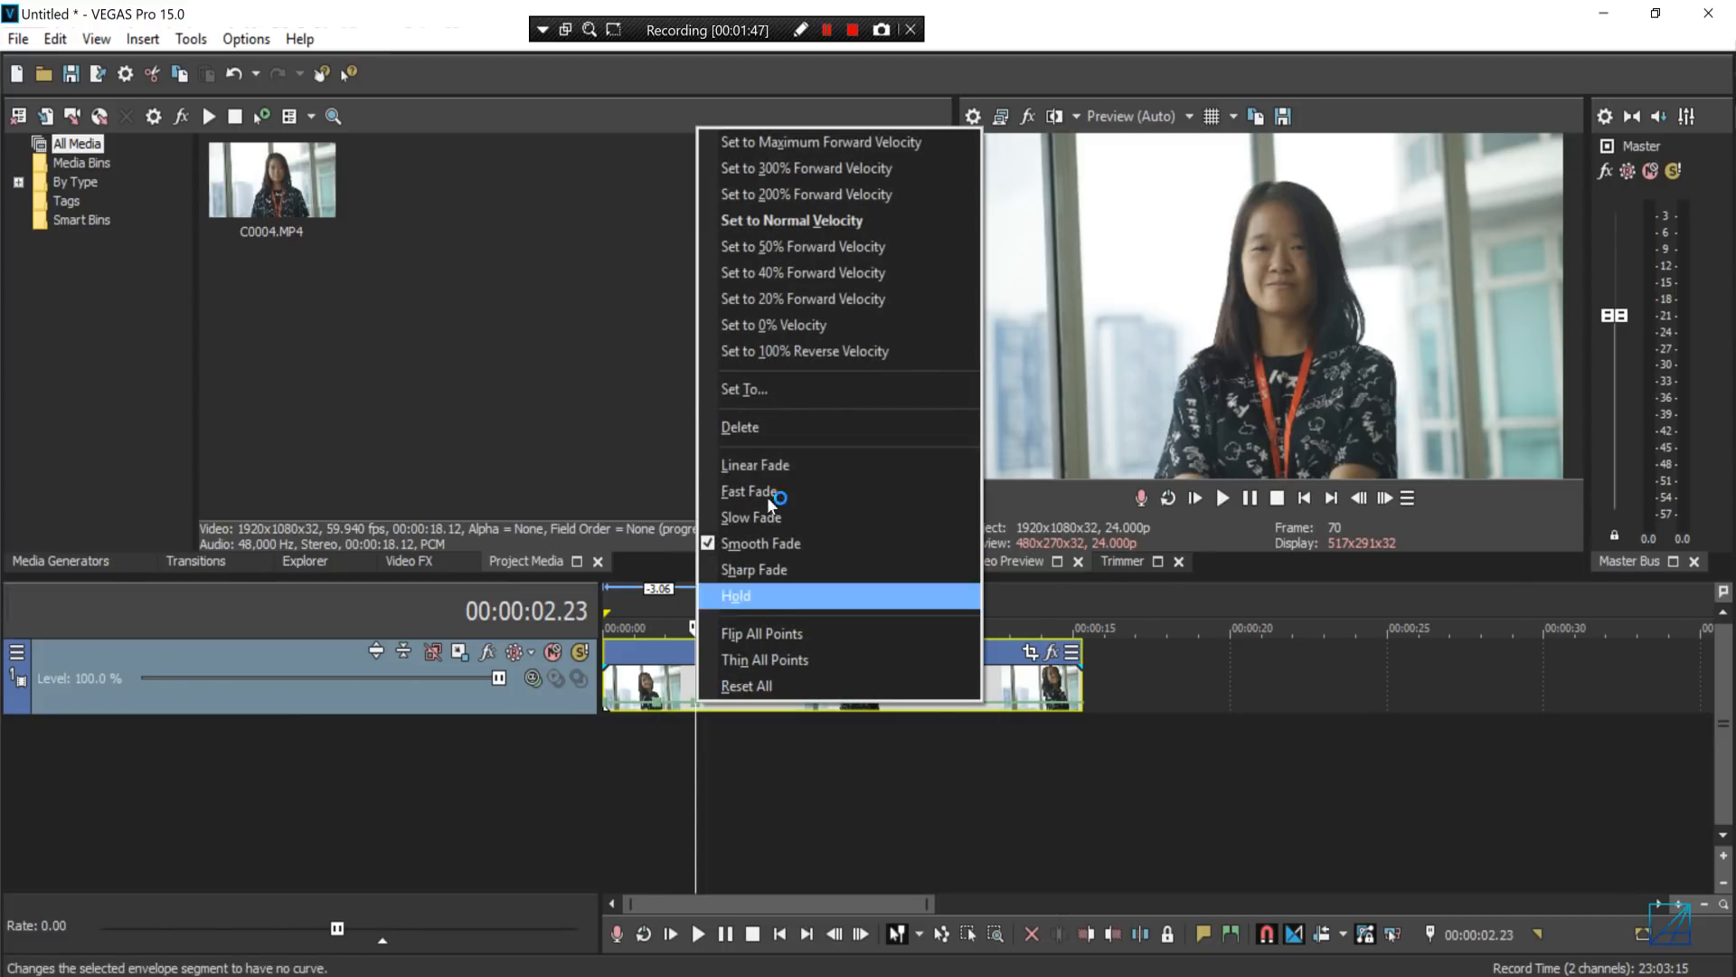
pyautogui.click(826, 256)
# - Insert an unnamed marker at 00:00:05.15, where the subject frames her face with her hands
pyautogui.scroll(2, 918, 715)
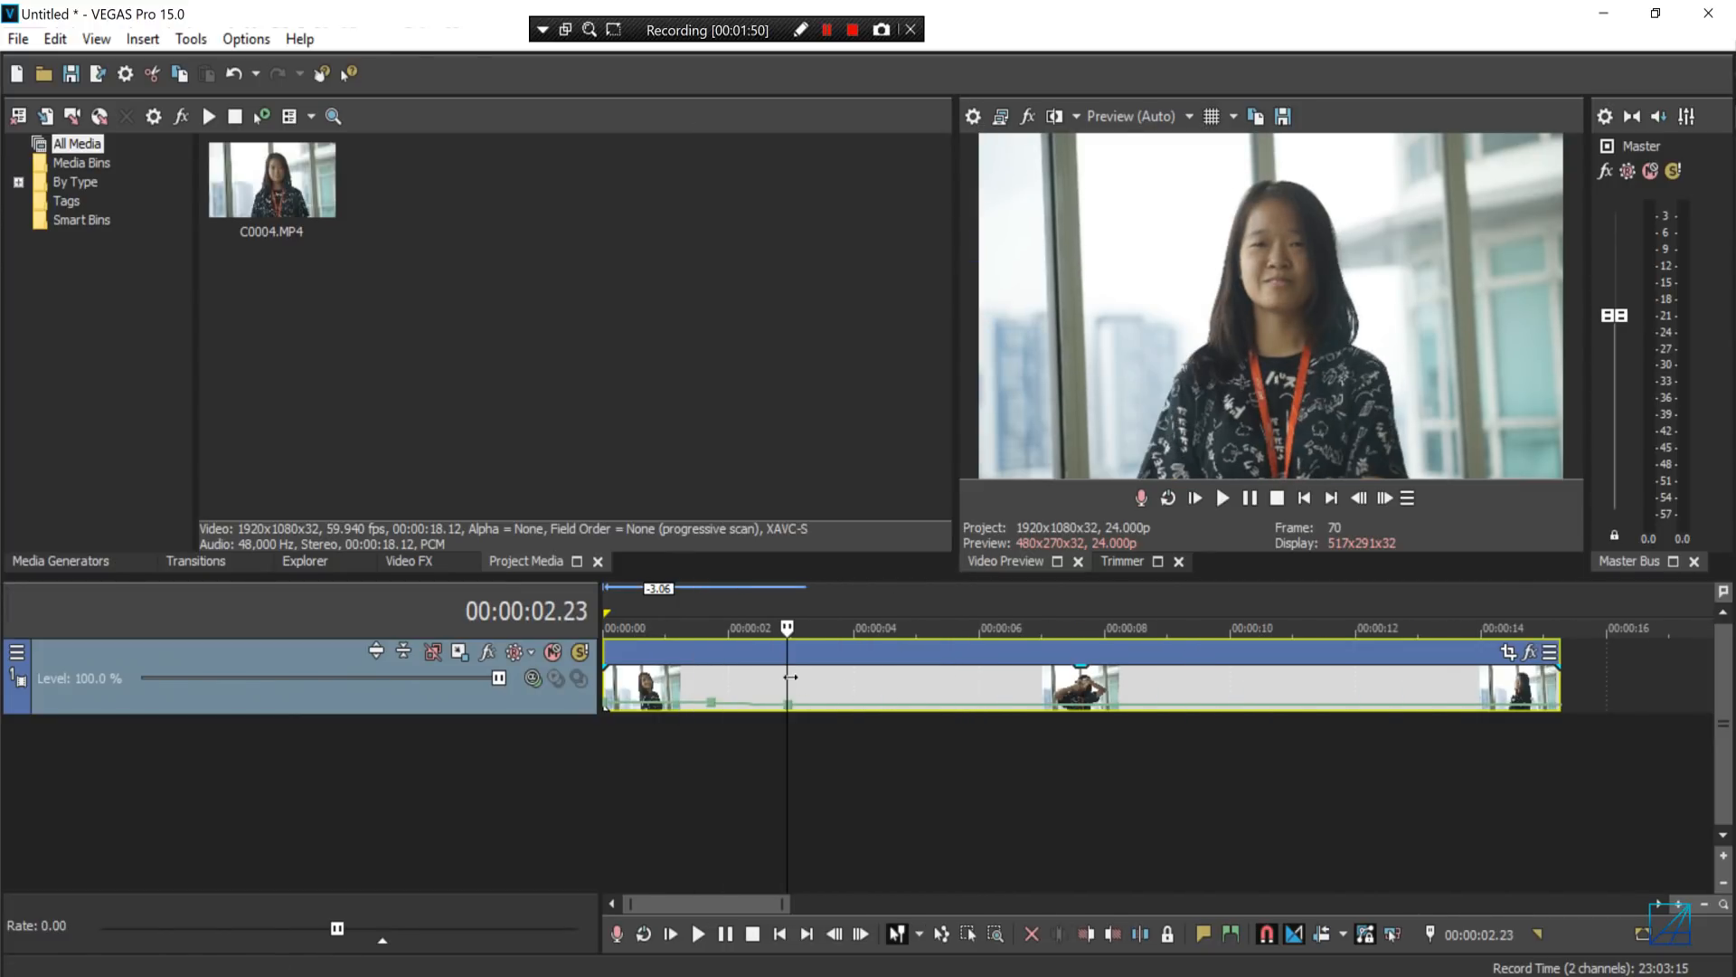
pyautogui.moveTo(791, 676); pyautogui.dragTo(955, 675)
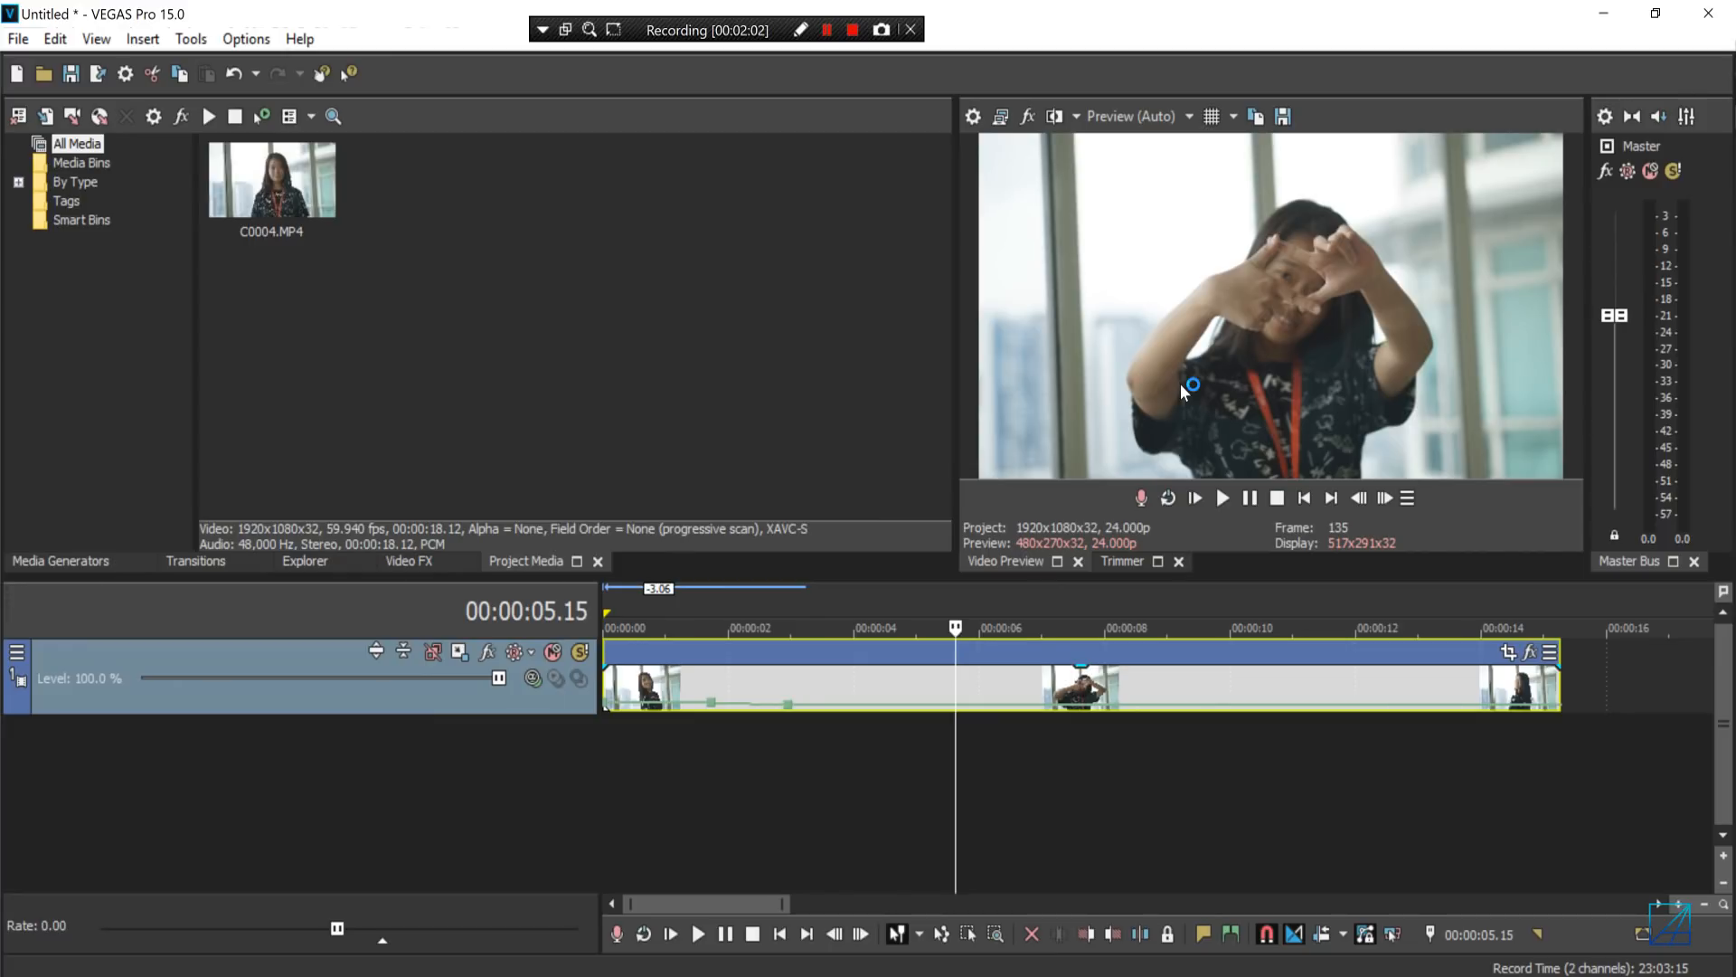
pyautogui.press('m')
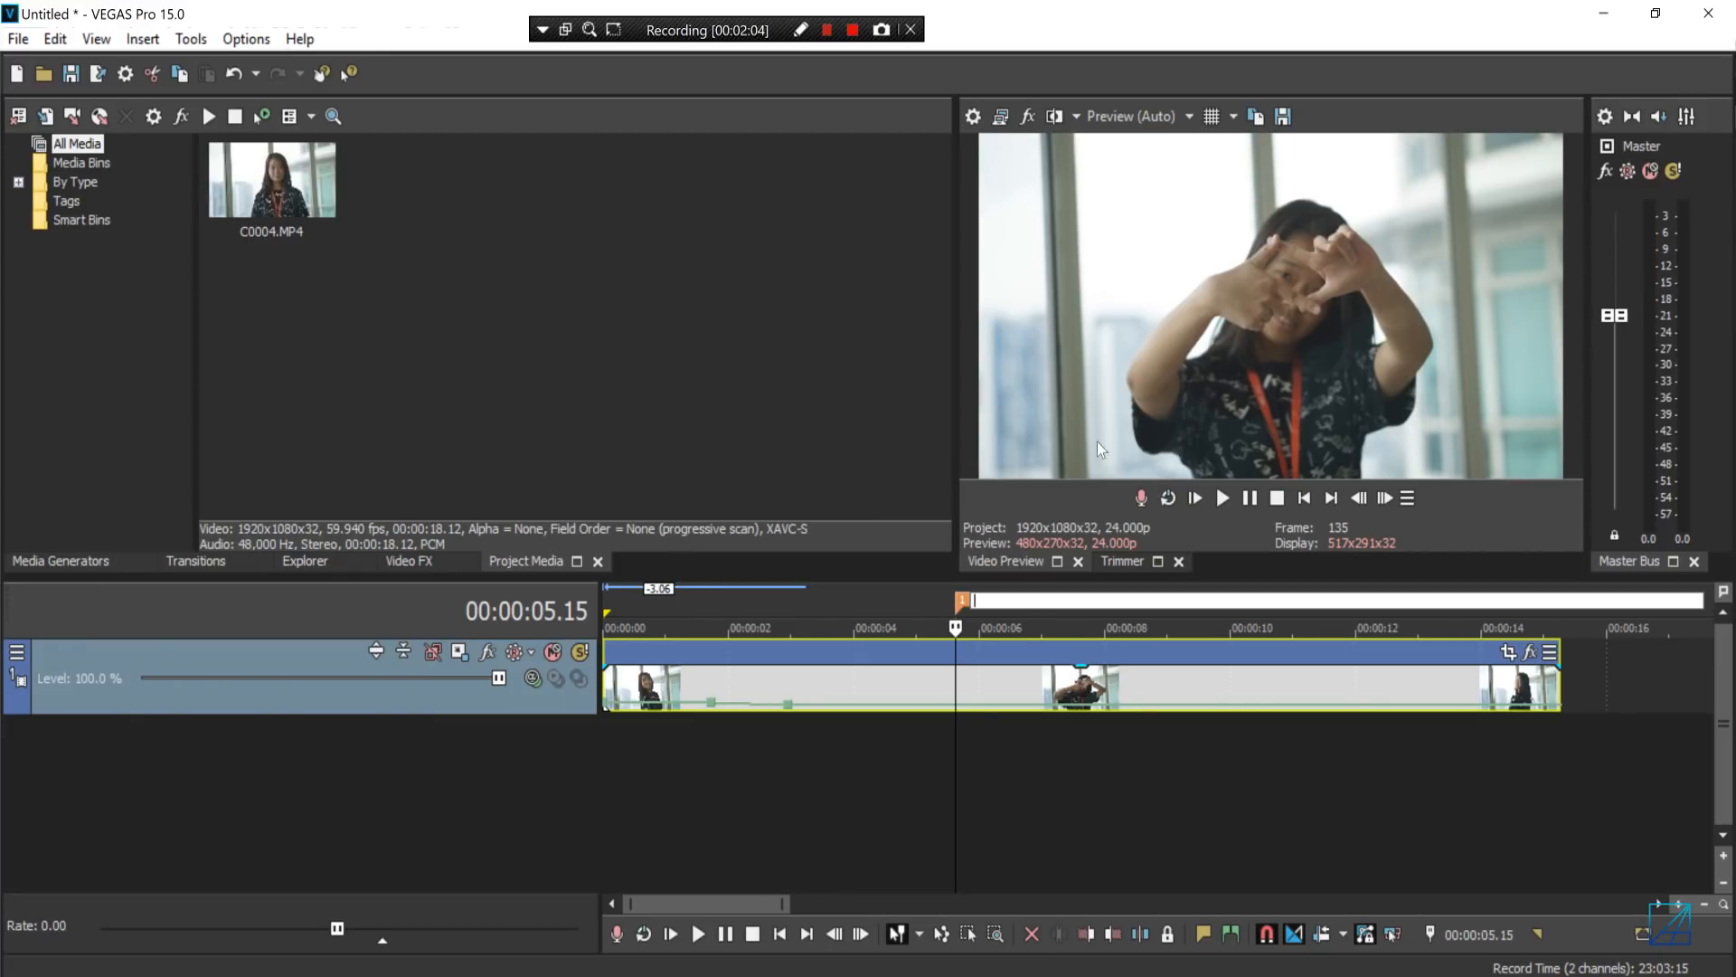
pyautogui.click(958, 675)
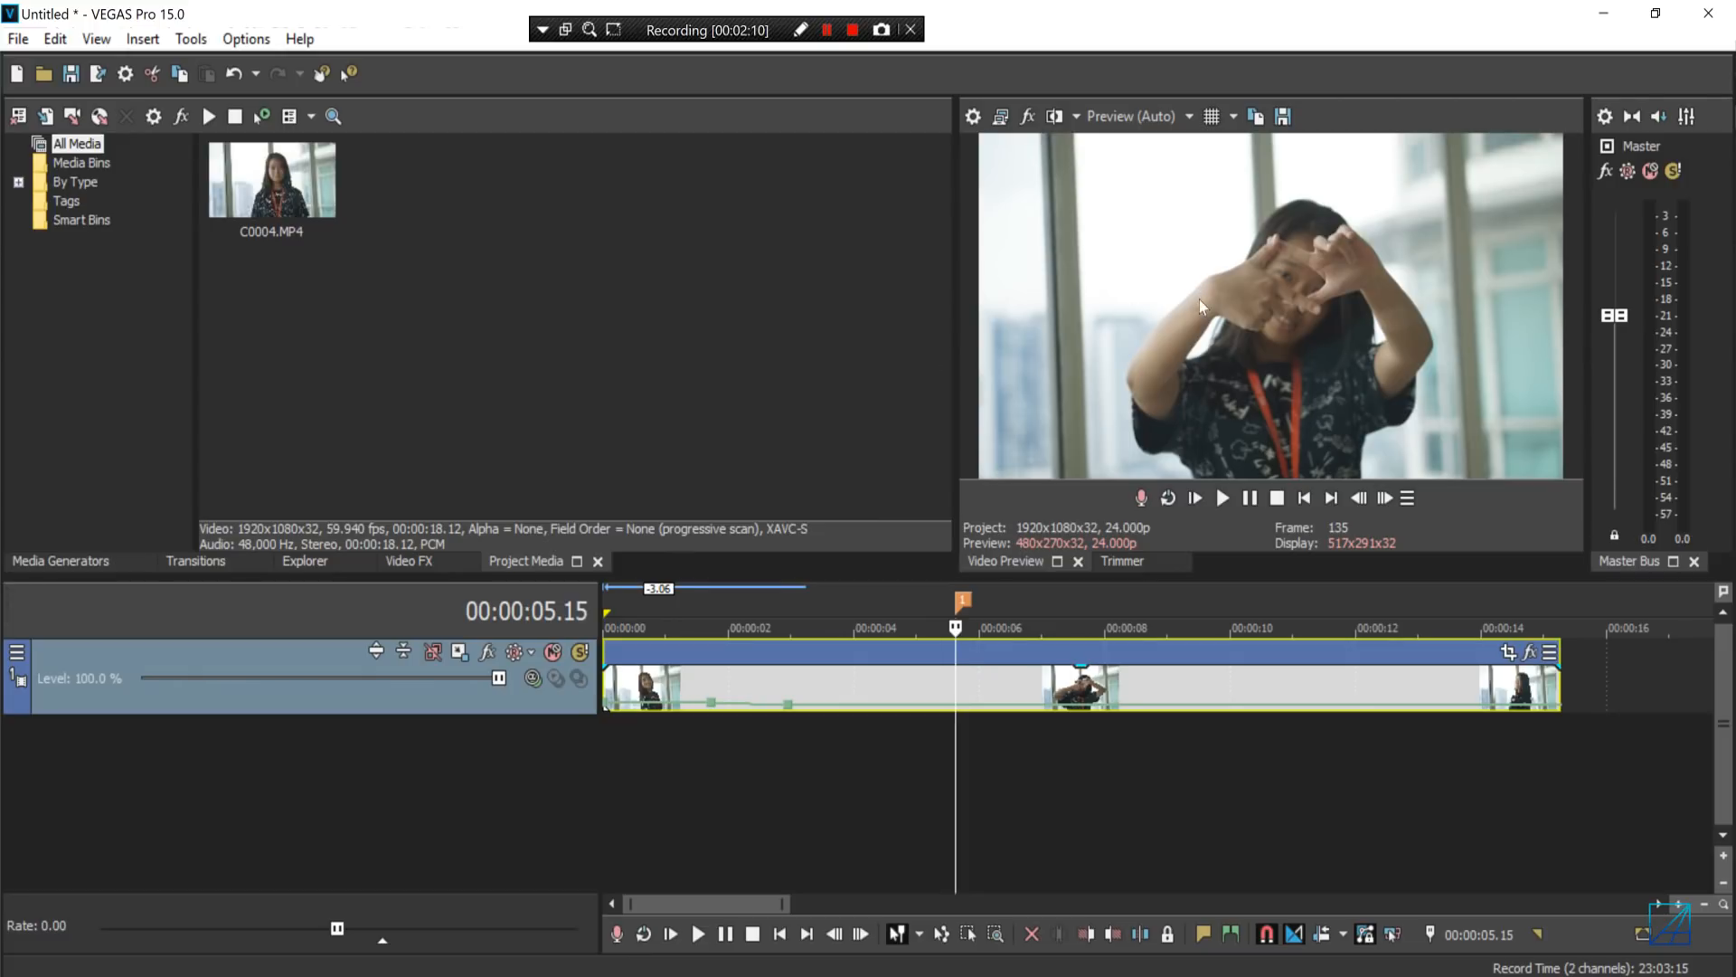
# - Move the playhead and the marker to the hand-frame pose at 00:00:06.04
pyautogui.scroll(2, 1090, 651)
pyautogui.moveTo(1074, 680); pyautogui.dragTo(1117, 684)
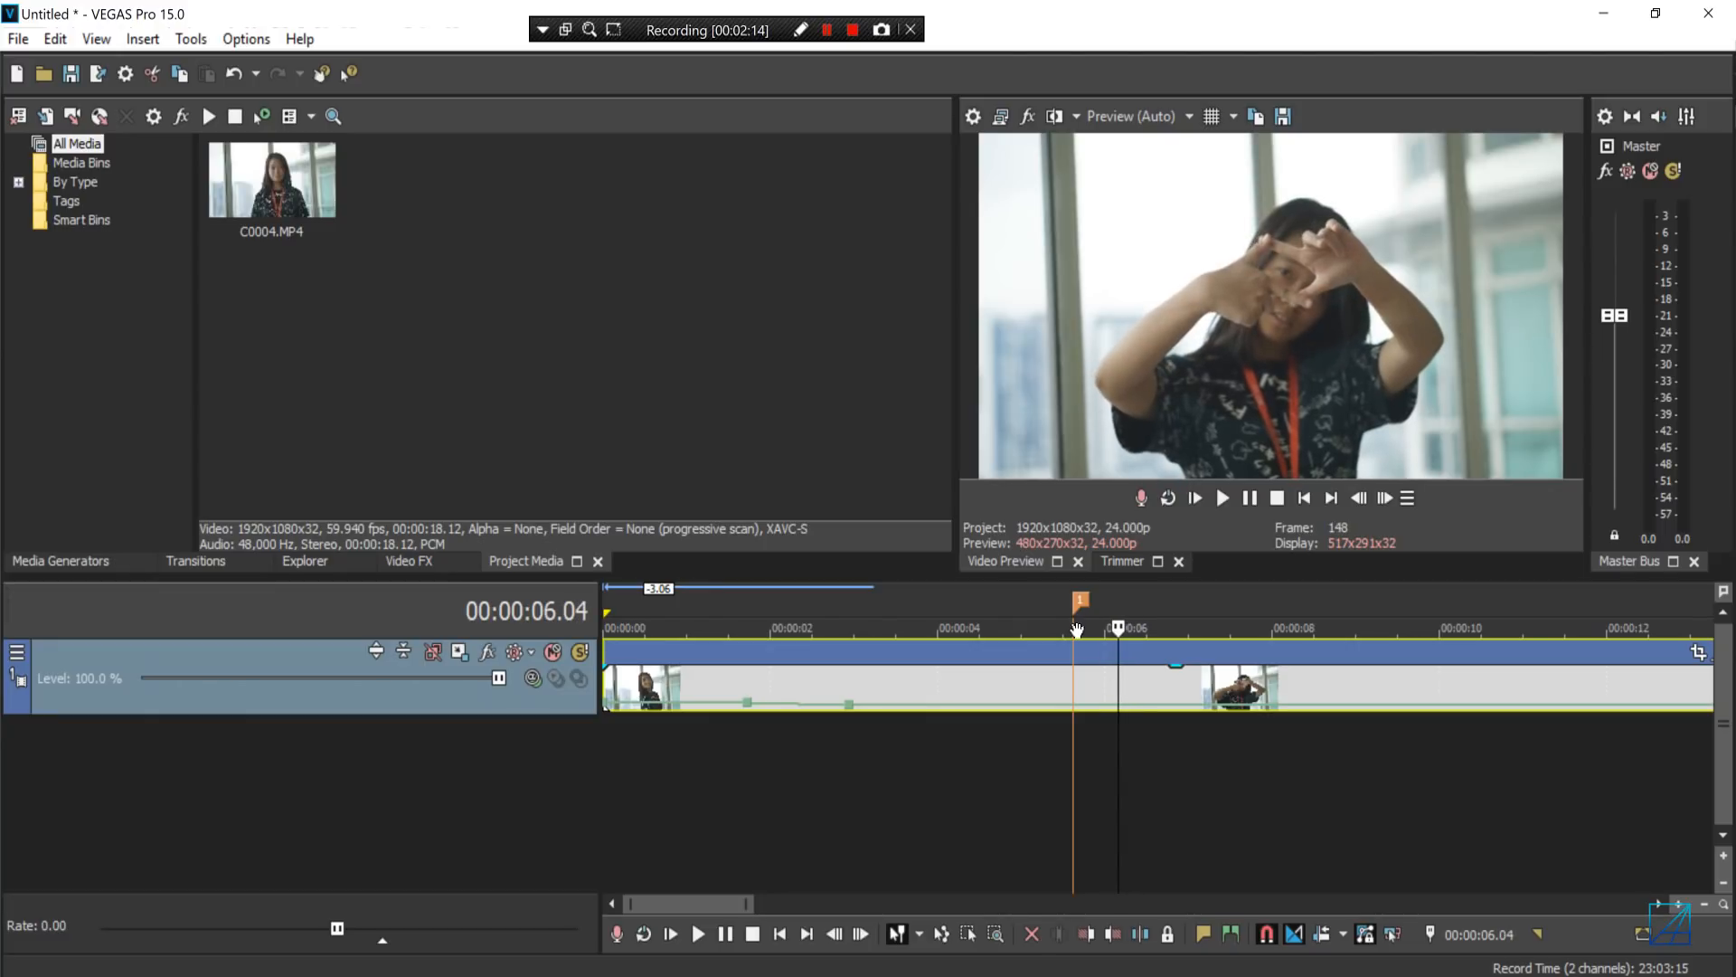
pyautogui.moveTo(1080, 603); pyautogui.dragTo(1137, 604)
pyautogui.scroll(-3, 1139, 732)
pyautogui.scroll(3, 1140, 728)
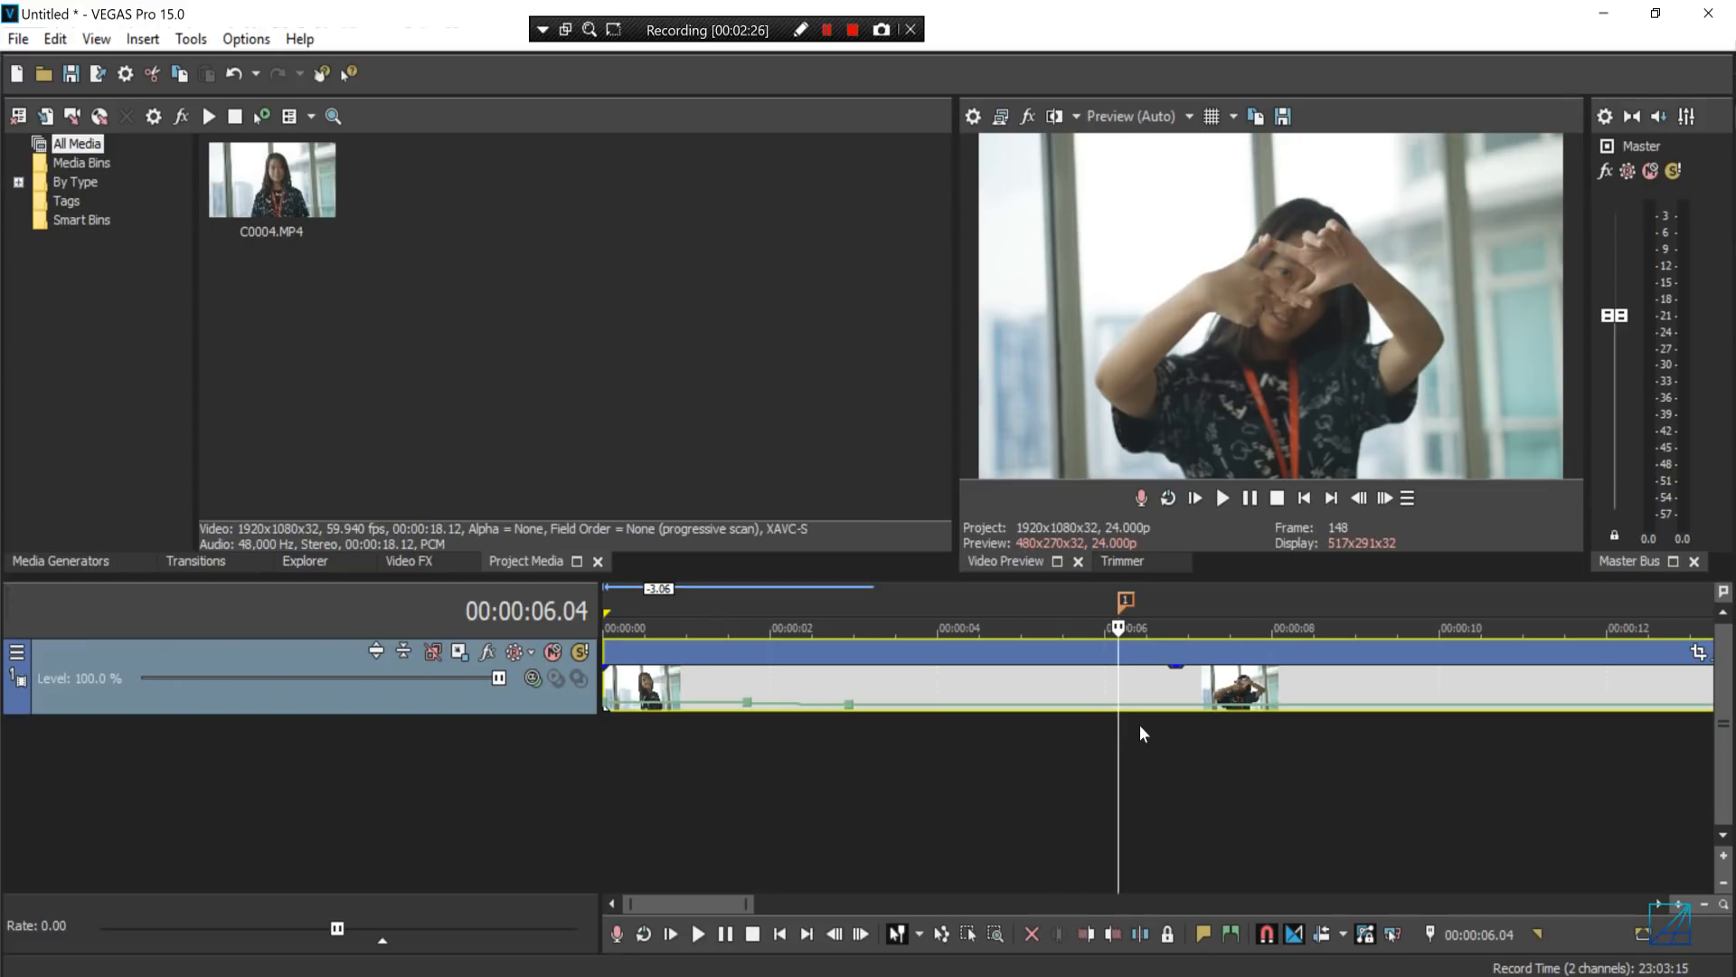
# - Copy a snapshot of the preview frame at 00:00:06.04 to the clipboard, switch to Photoshop and paste it into the blank document
pyautogui.scroll(-1, 1139, 724)
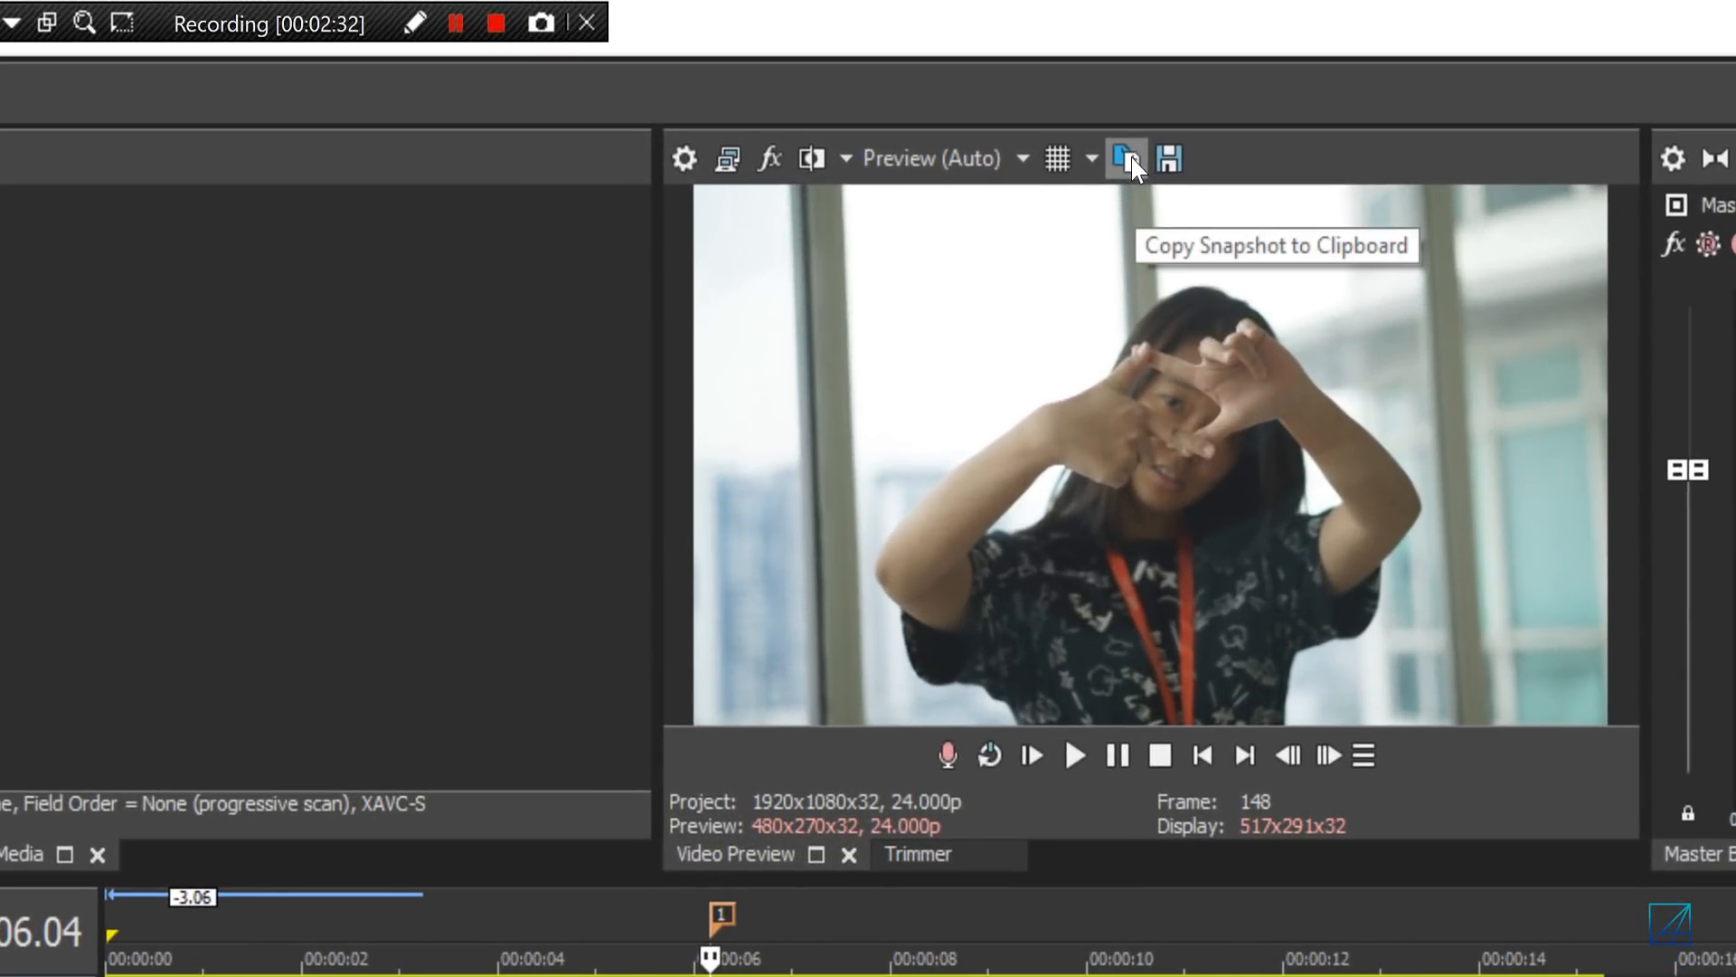
pyautogui.click(1129, 159)
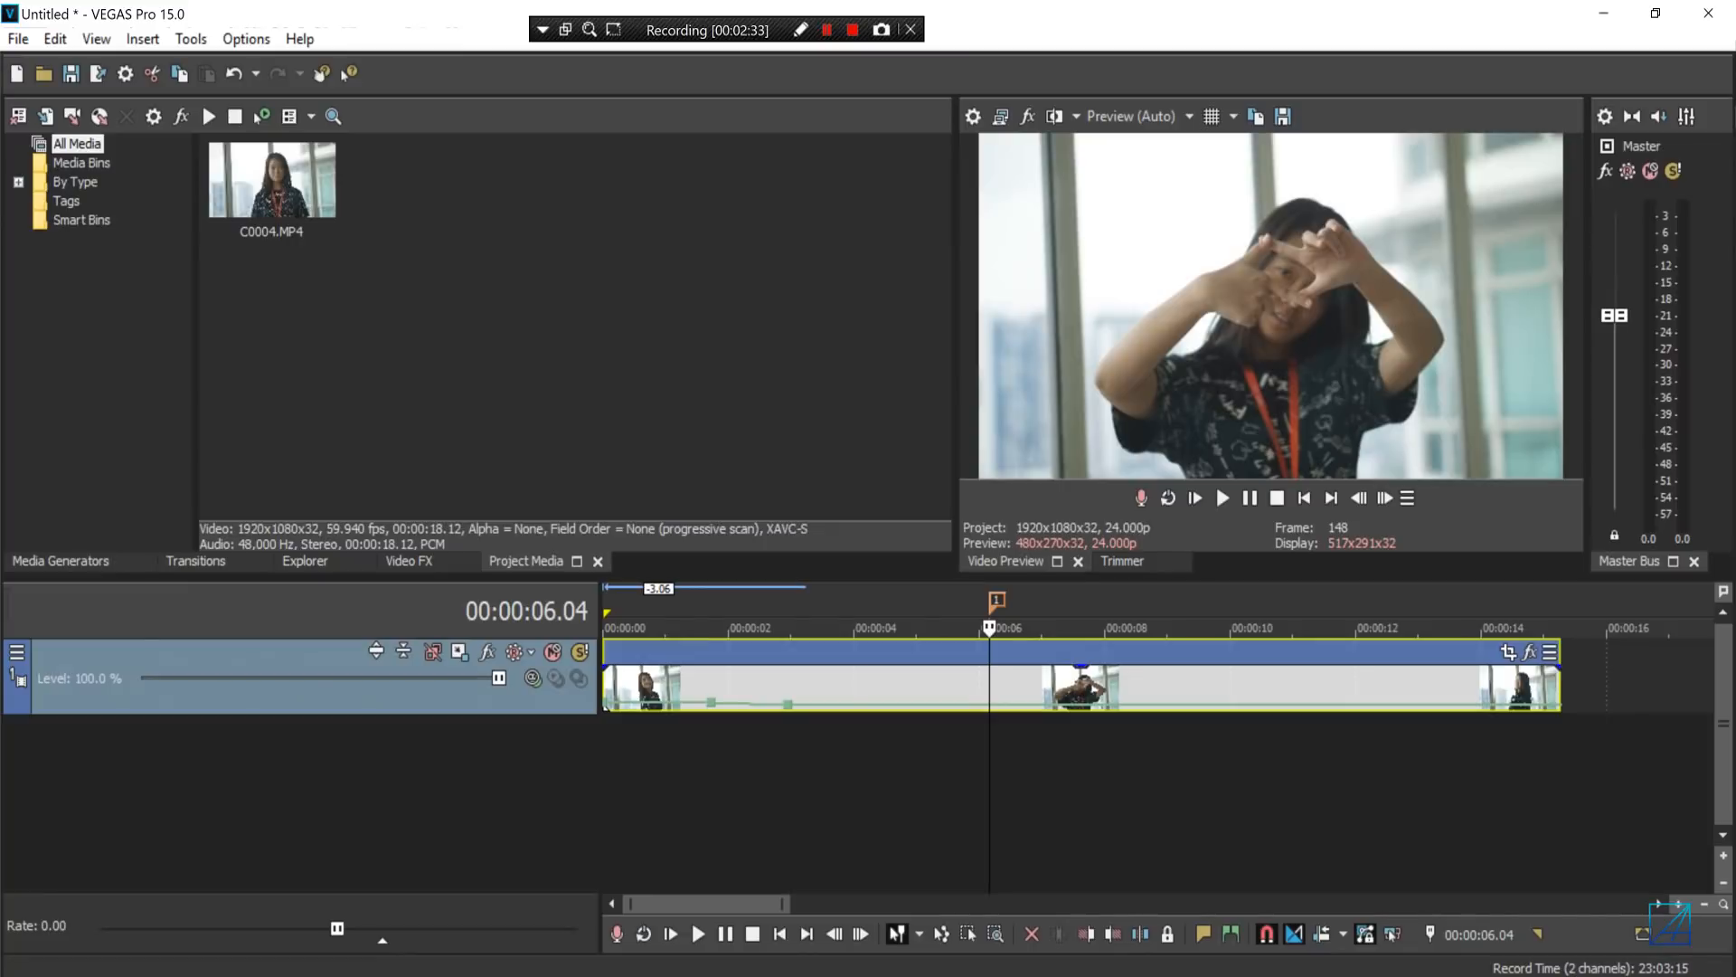
pyautogui.hotkey('alt', 'Tab')
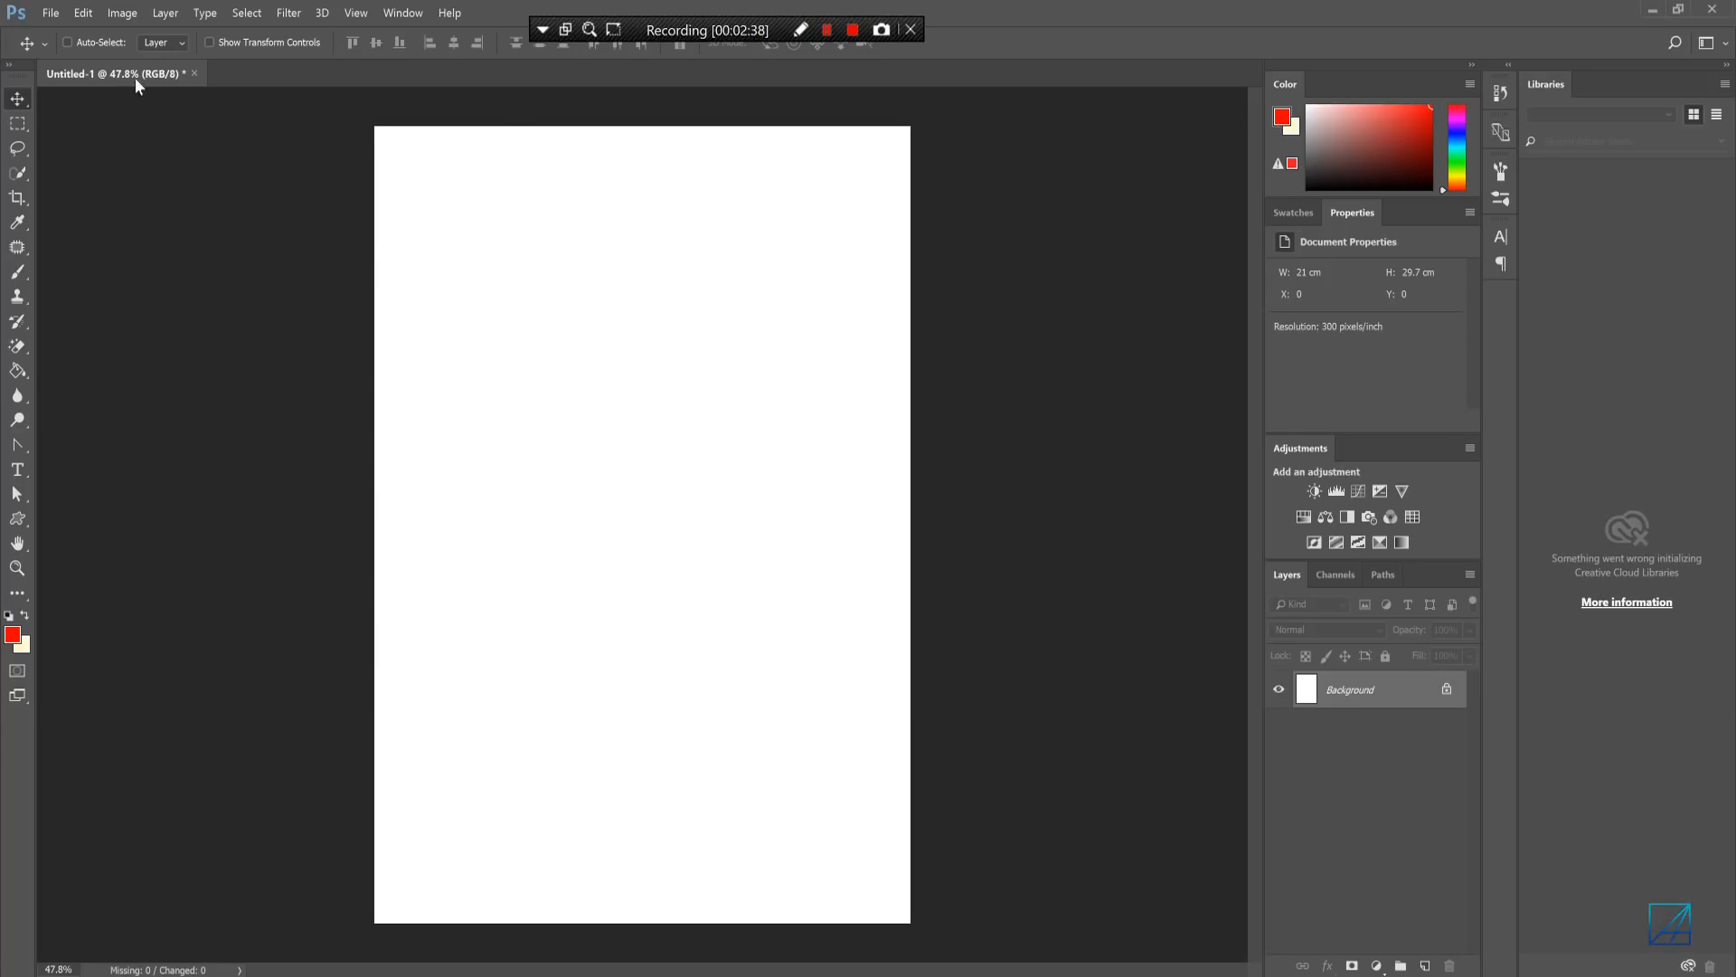
pyautogui.click(50, 12)
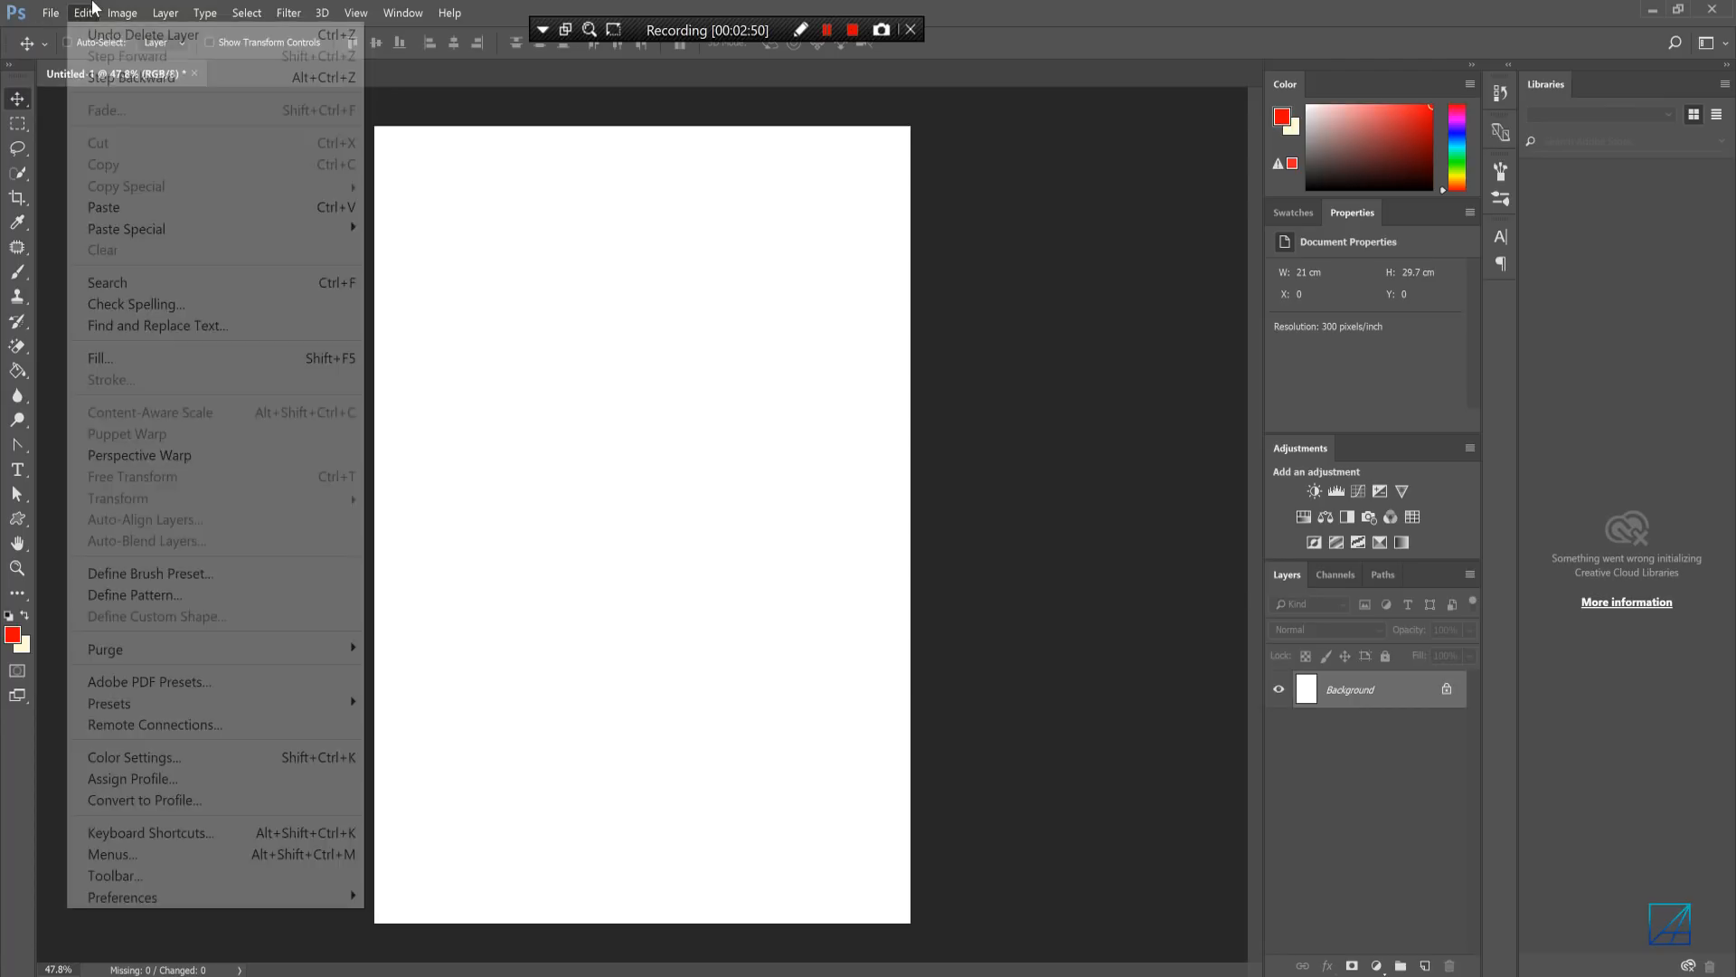
pyautogui.click(168, 215)
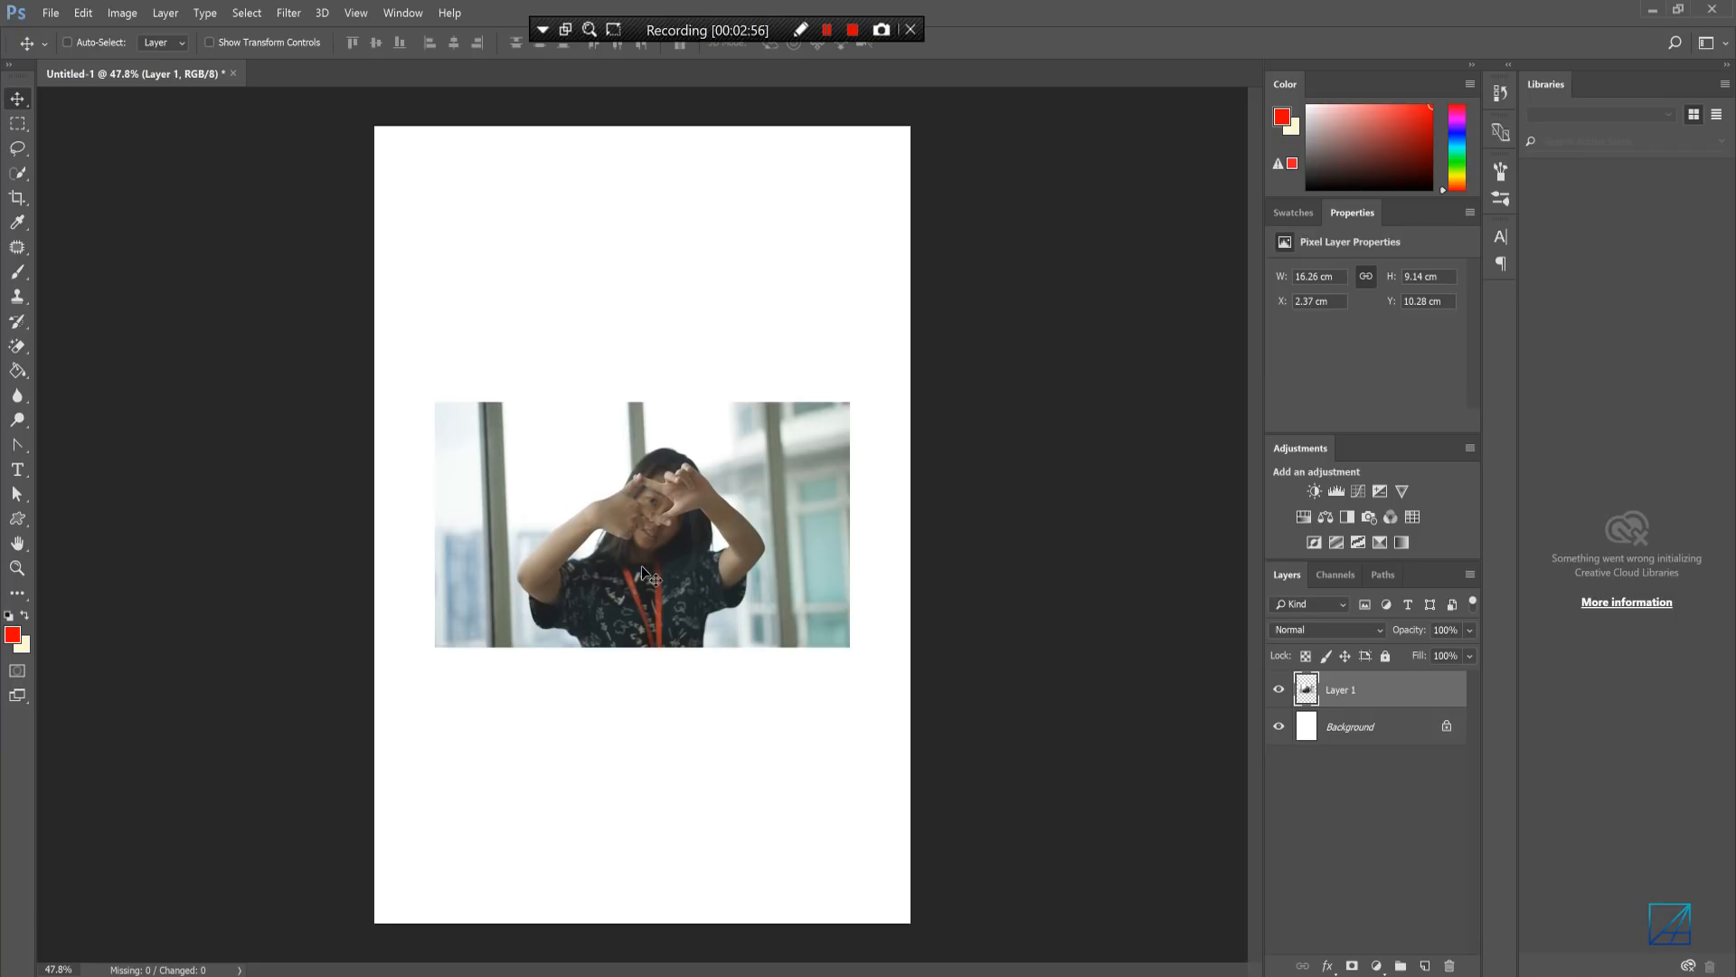
pyautogui.click(51, 12)
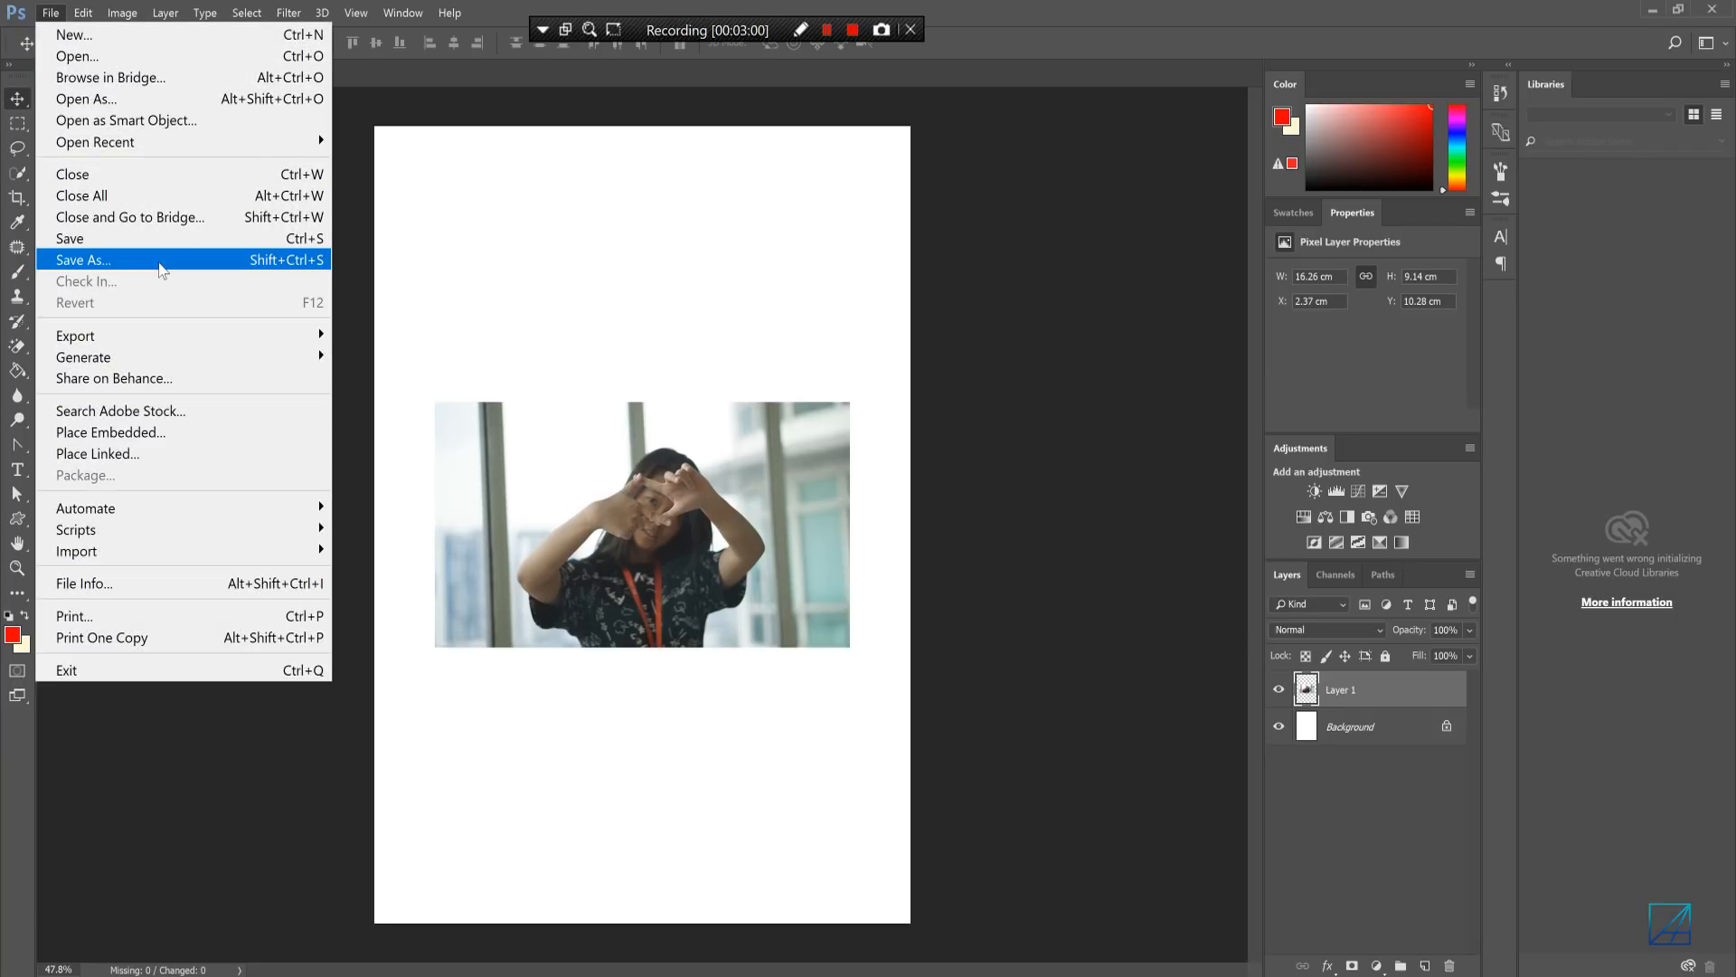
pyautogui.click(161, 269)
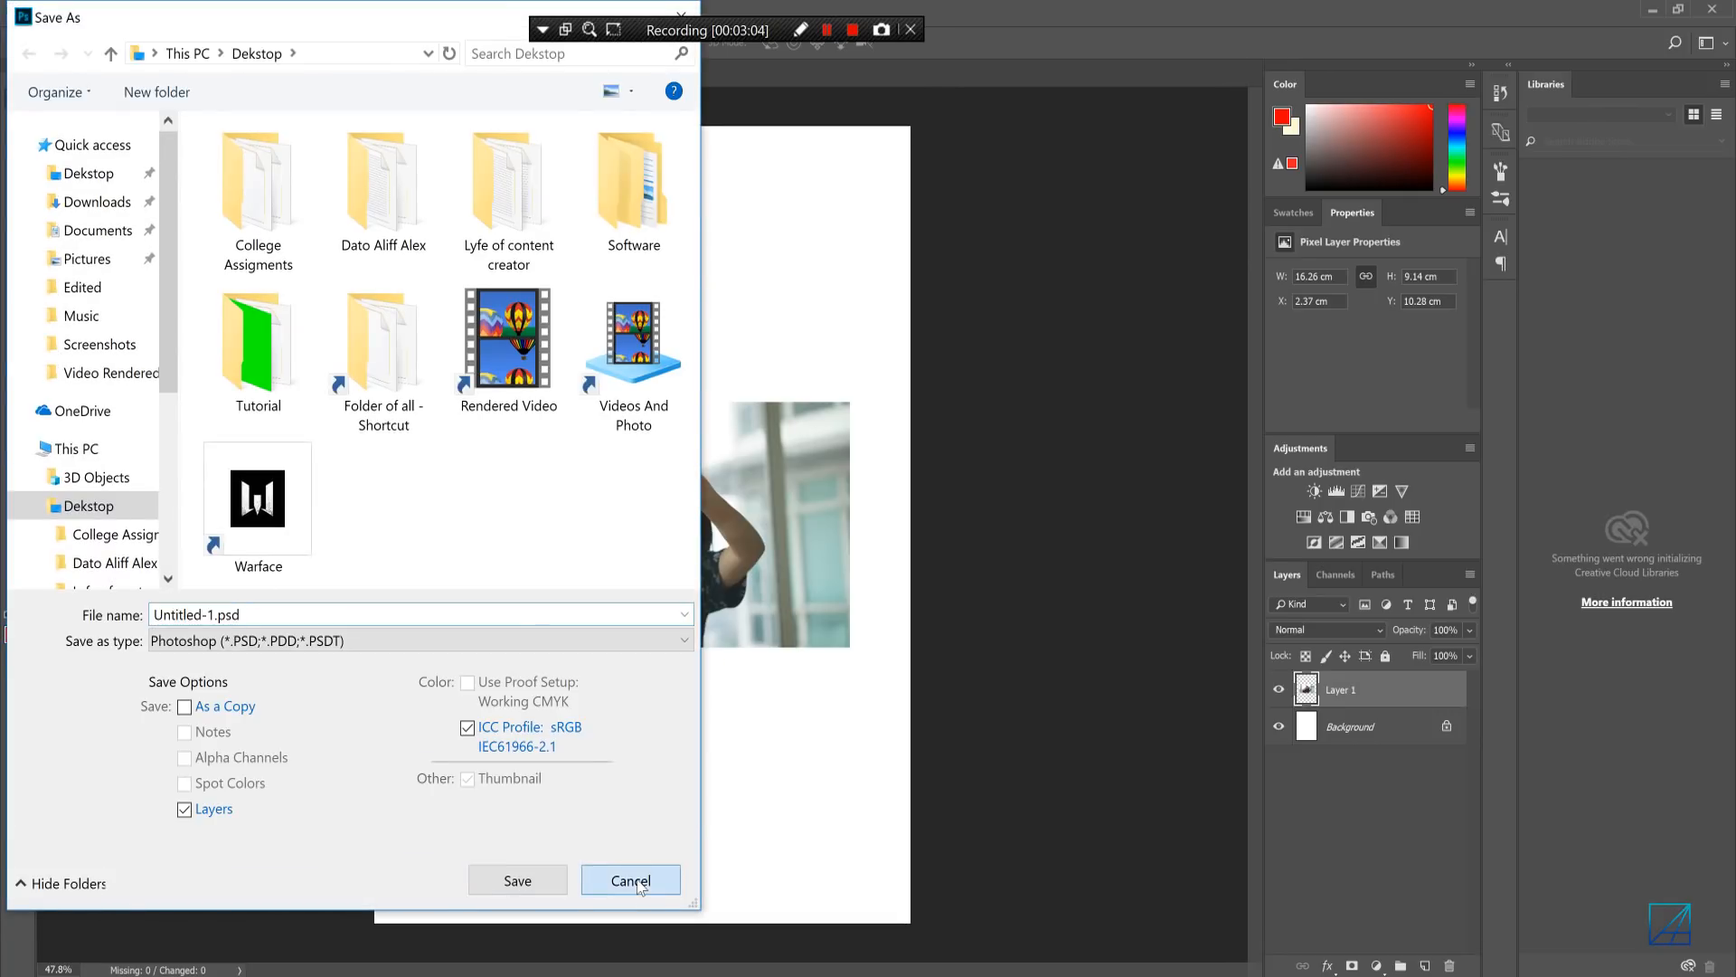
pyautogui.click(638, 884)
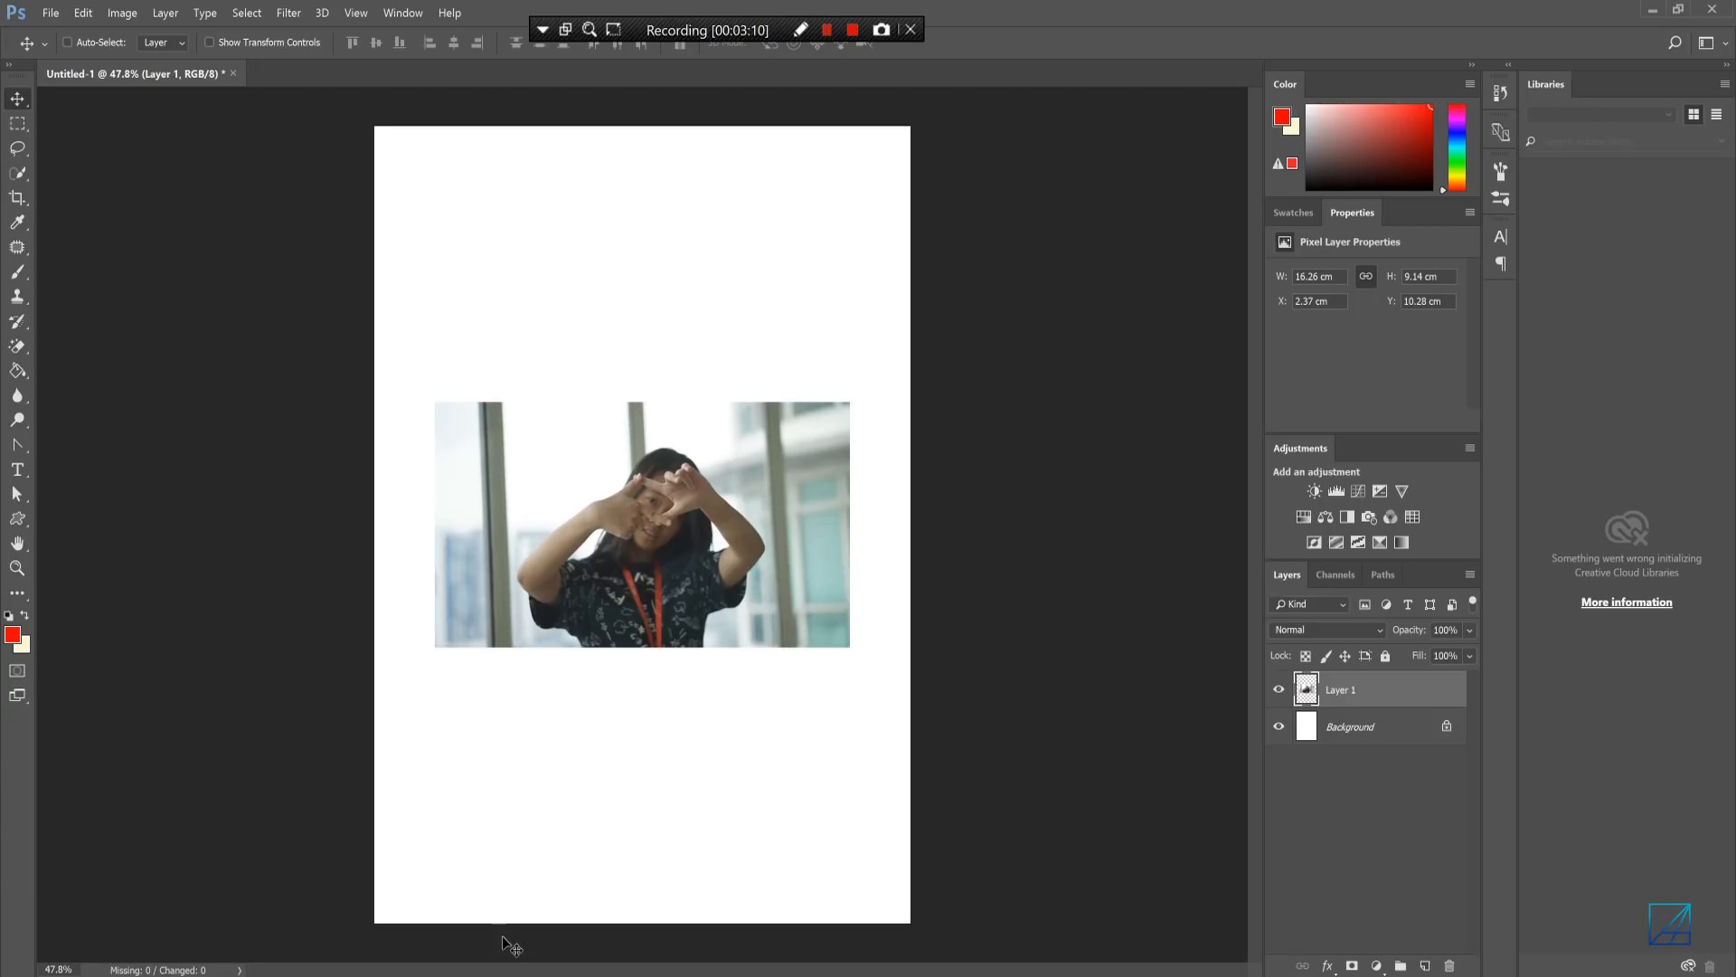
# - Switch to the Tutorial folder and place C0010.MP4 on new tracks in the VEGAS Pro timeline, directly after the first clip's end
pyautogui.click(497, 975)
pyautogui.click(394, 975)
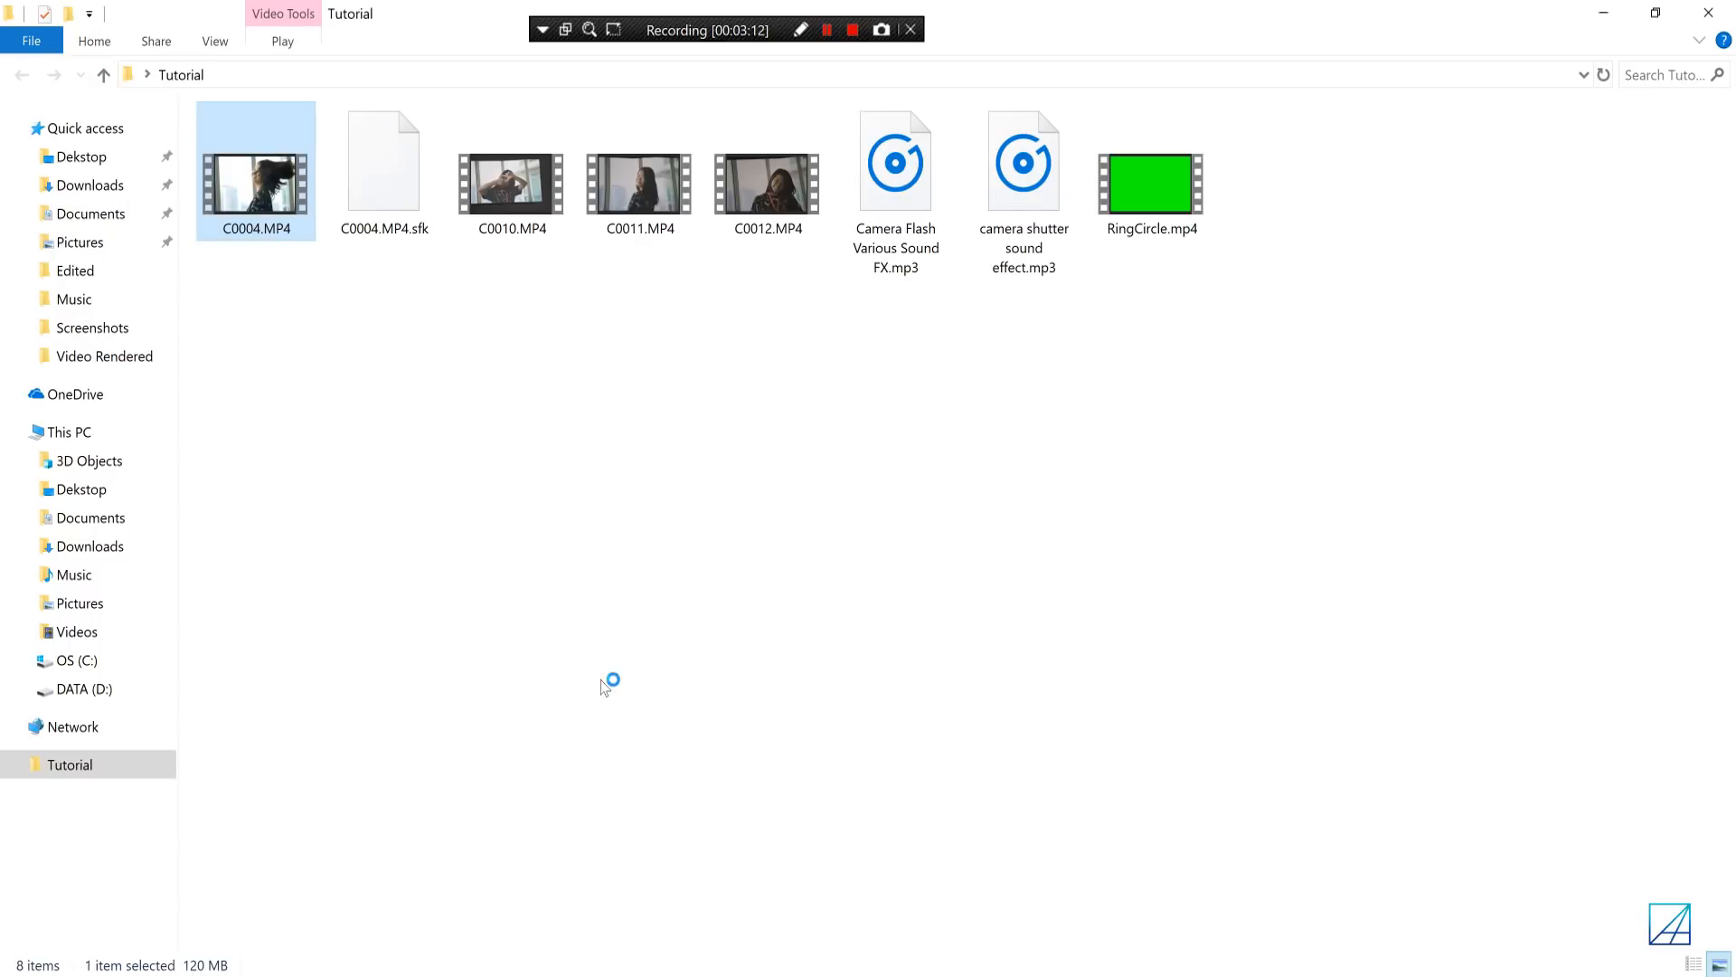
pyautogui.click(533, 195)
pyautogui.moveTo(534, 194); pyautogui.dragTo(1572, 752)
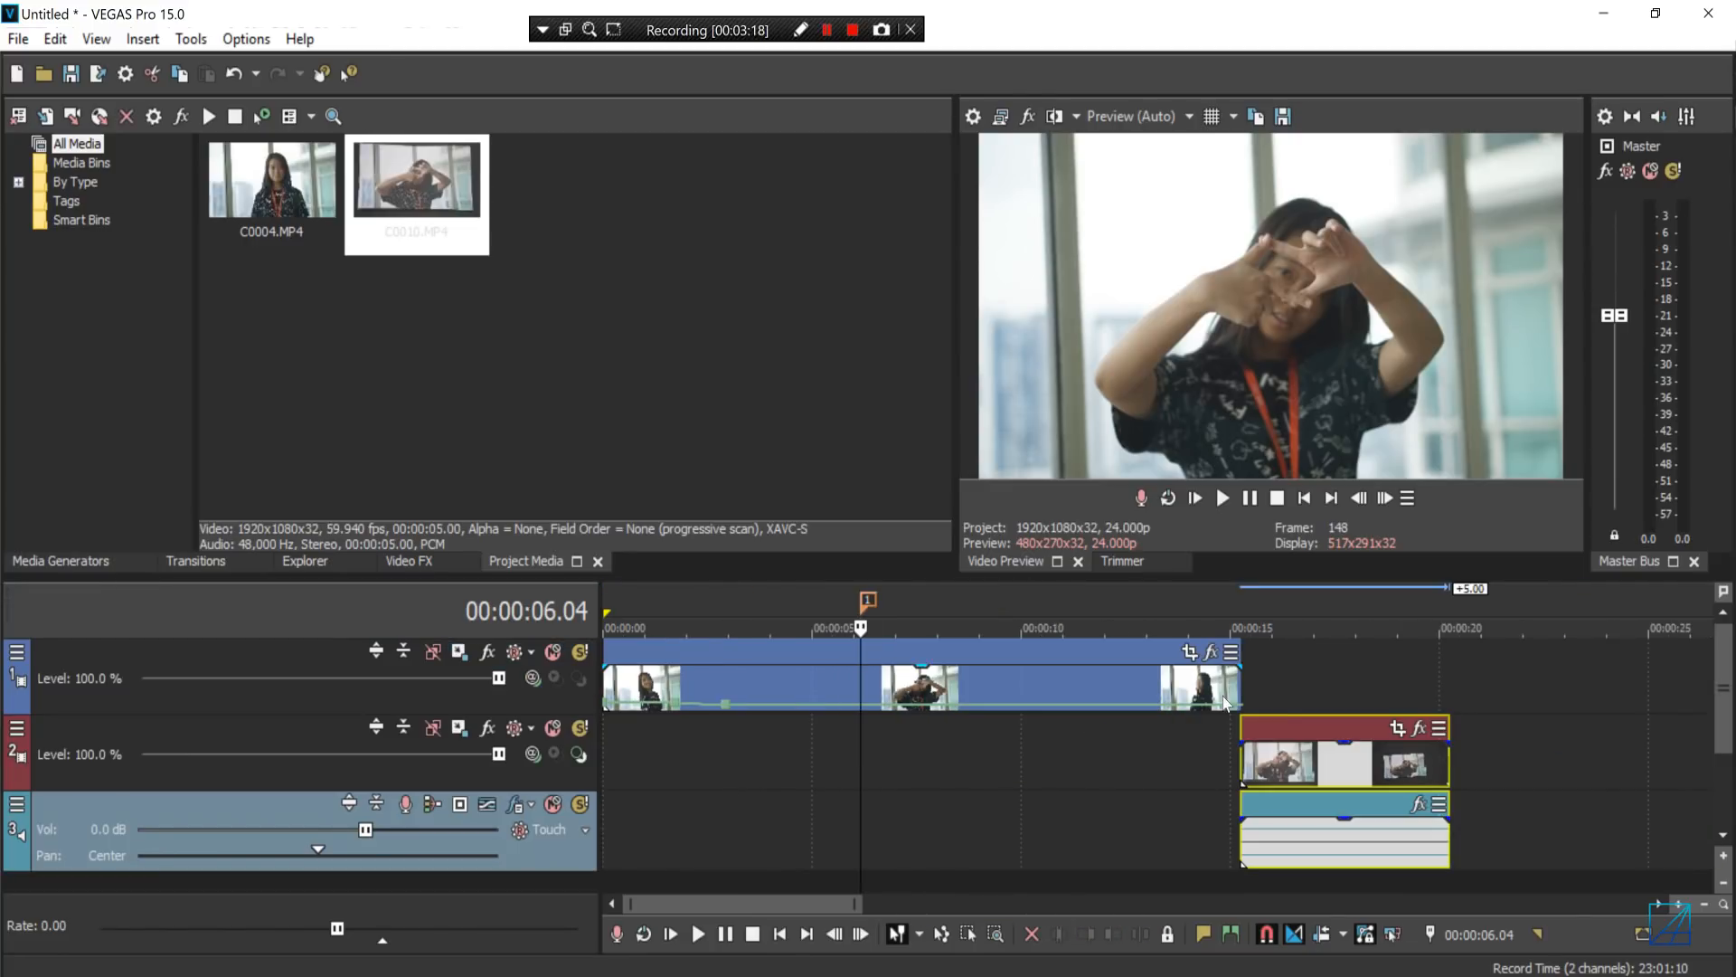
pyautogui.click(1263, 682)
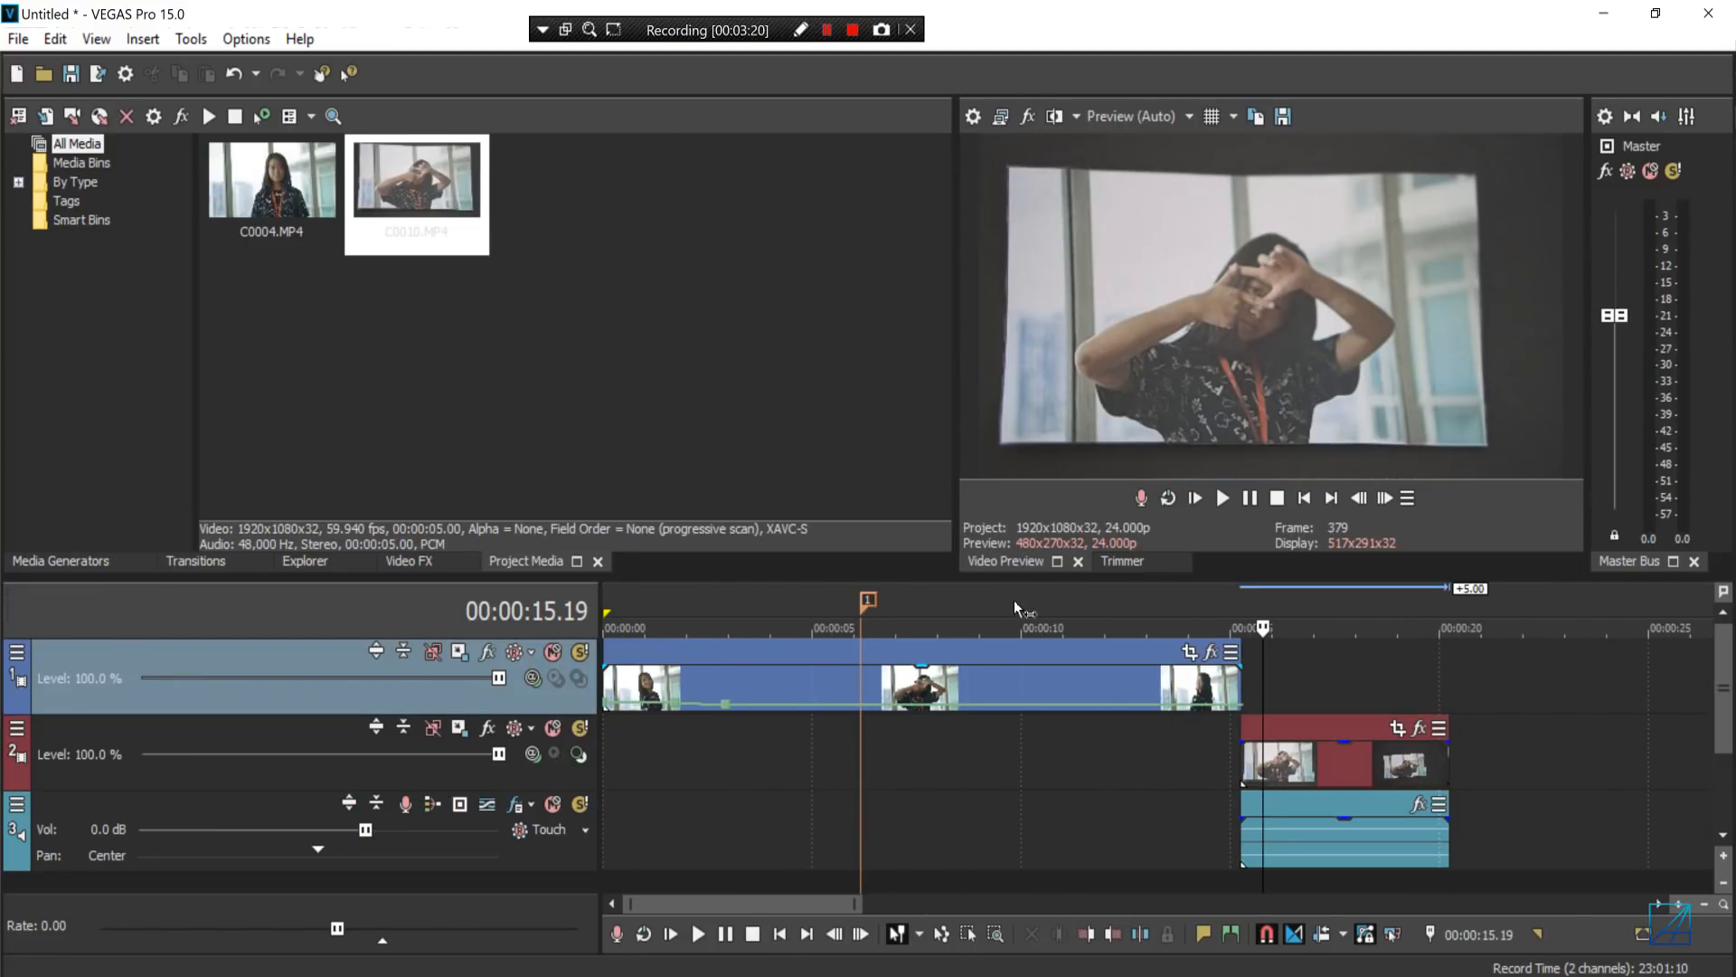
pyautogui.moveTo(1263, 696)
pyautogui.mouseDown()
pyautogui.moveTo(1289, 691)
pyautogui.moveTo(1263, 687)
pyautogui.mouseUp()
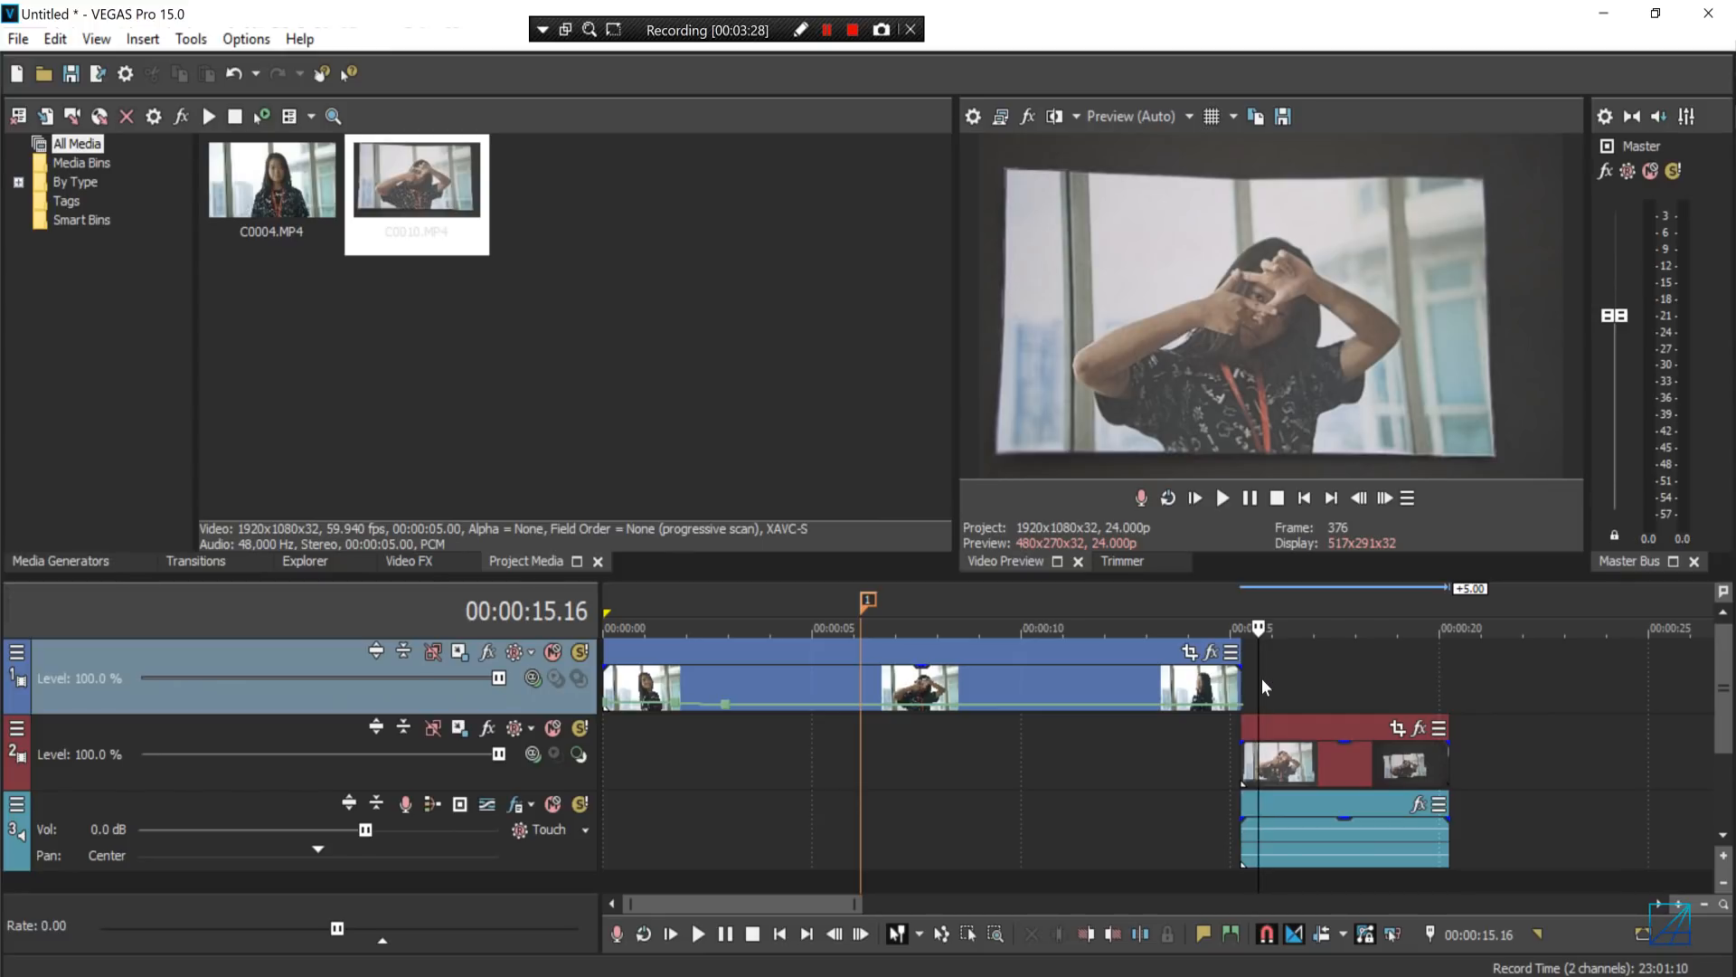
# - Split the C0004.MP4 clip at marker 1 (00:00:06.04) and delete the part after the cut
pyautogui.scroll(-3, 845, 675)
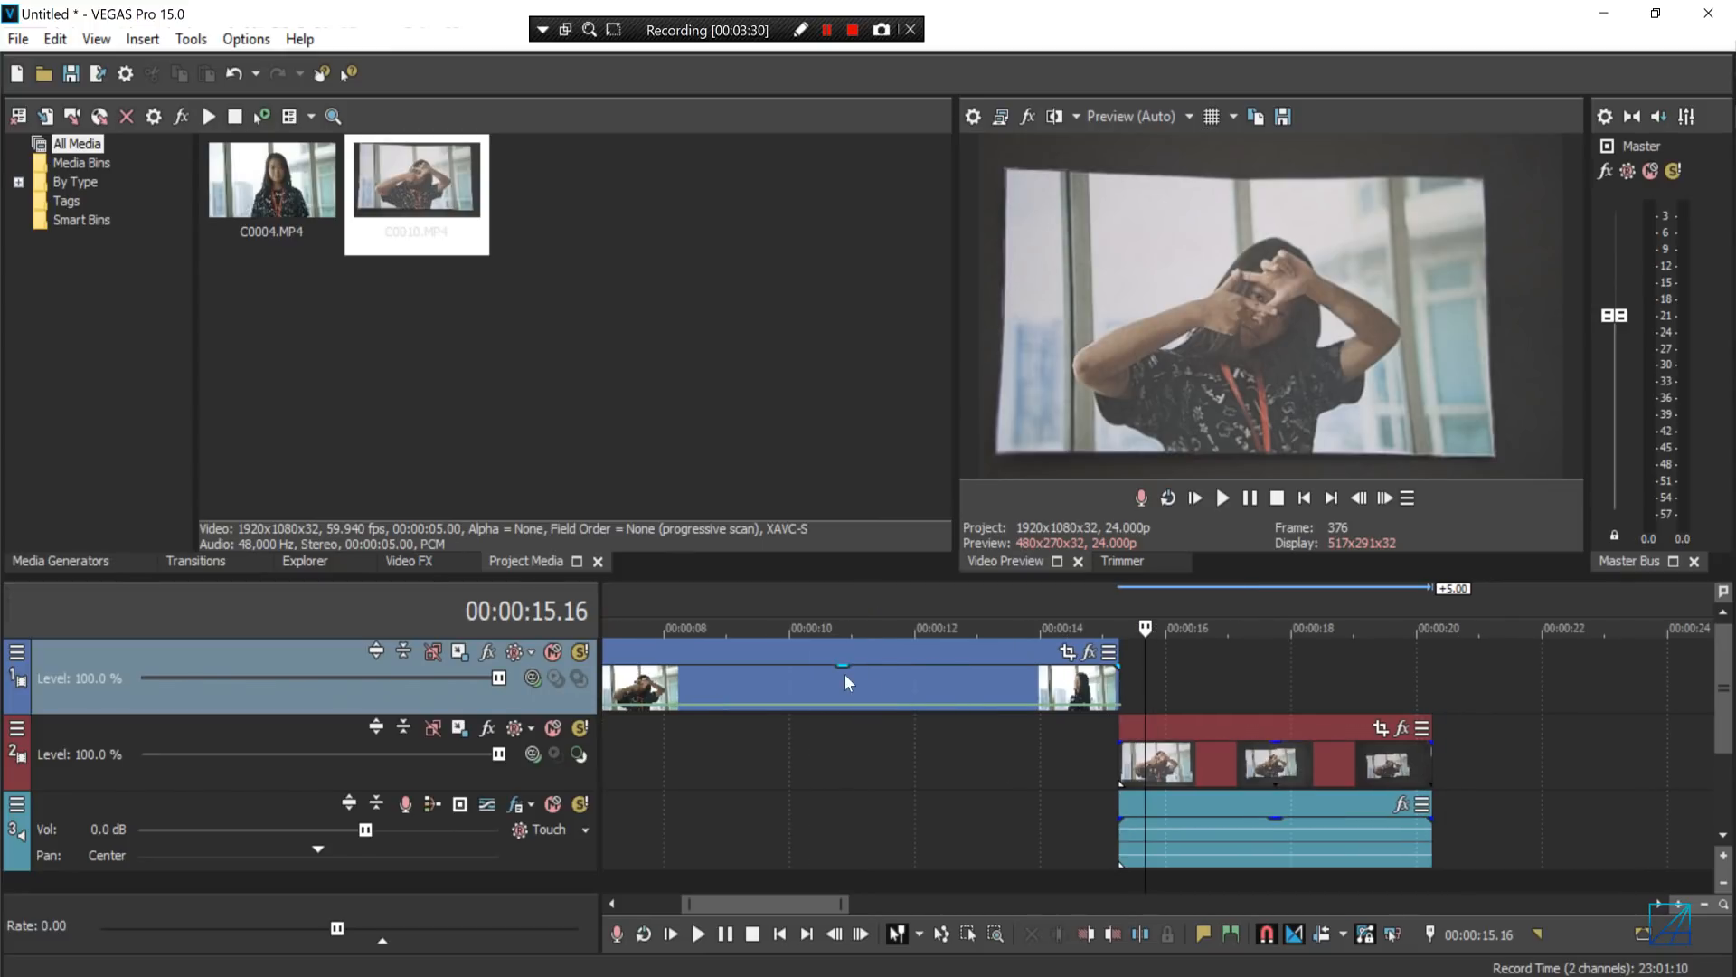
pyautogui.click(734, 687)
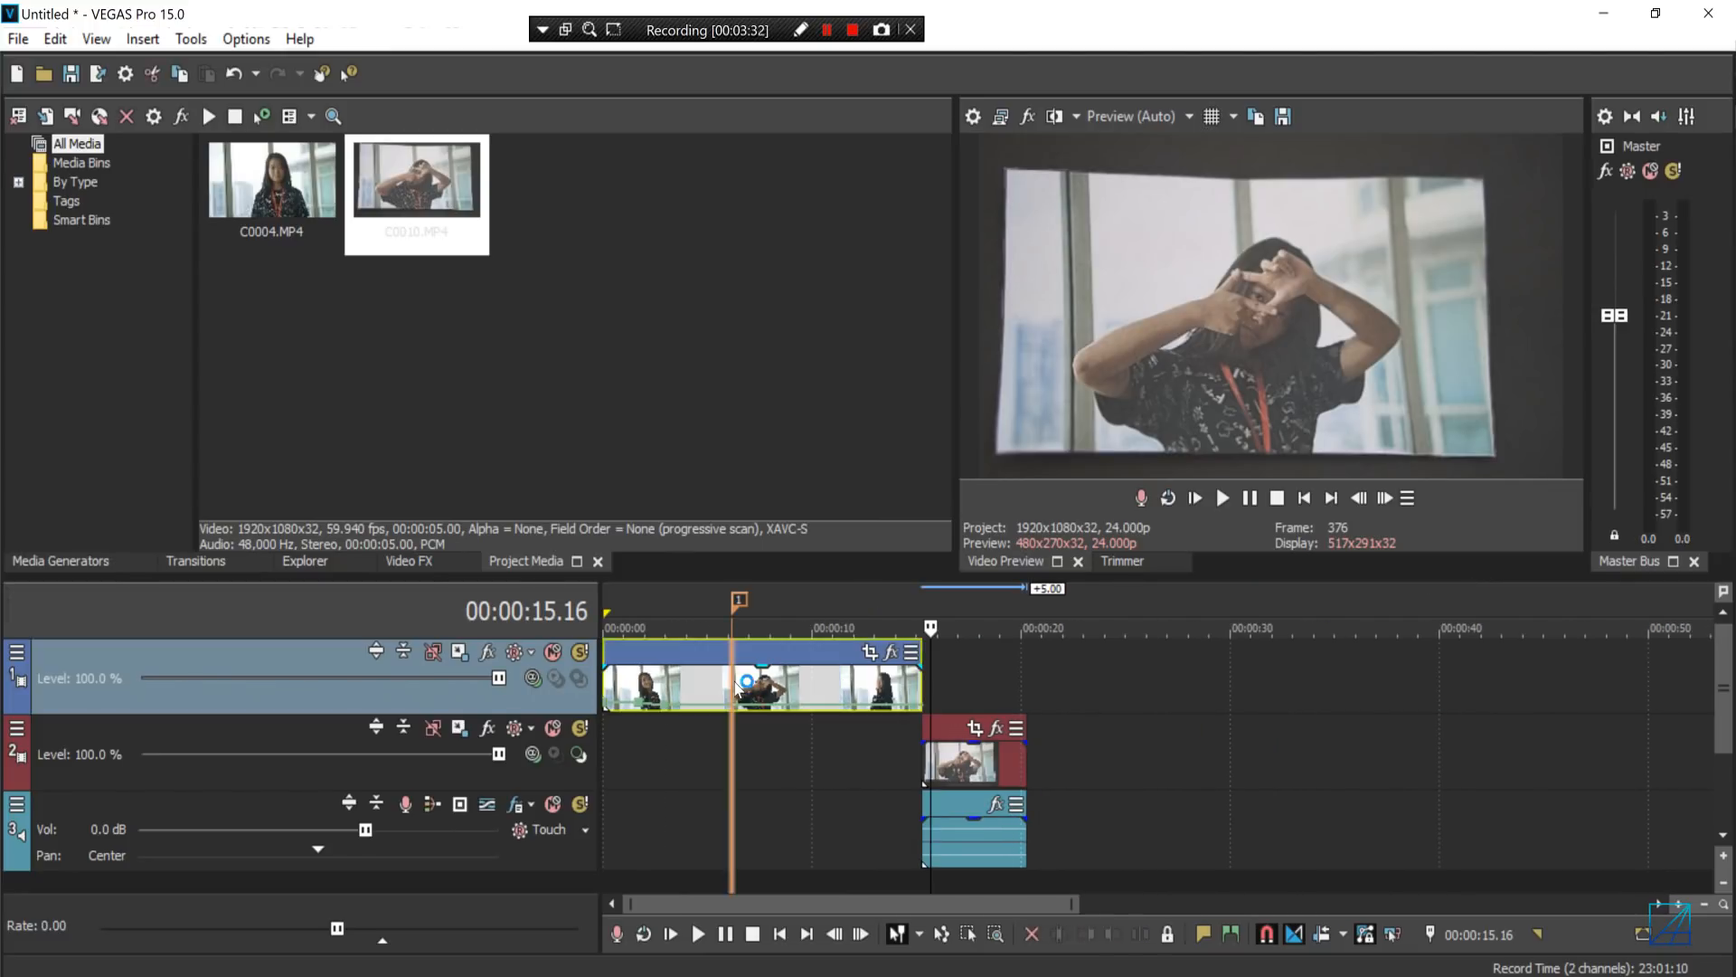
pyautogui.scroll(5, 957, 729)
pyautogui.scroll(1, 1033, 712)
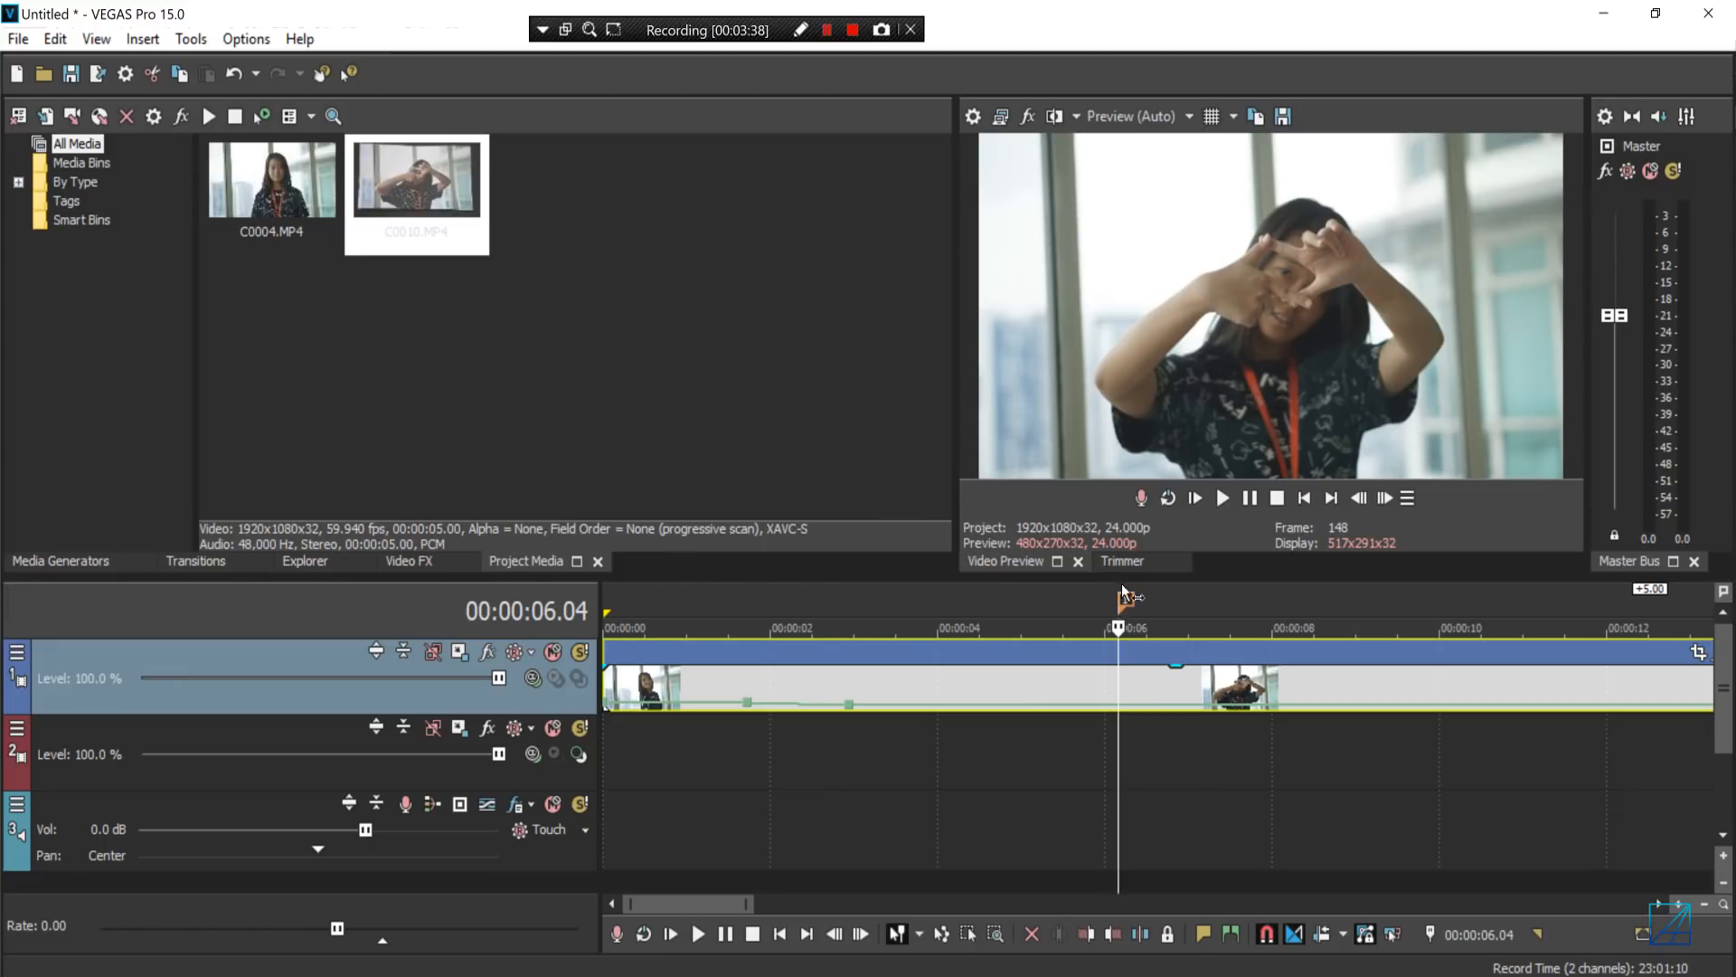
pyautogui.click(1115, 687)
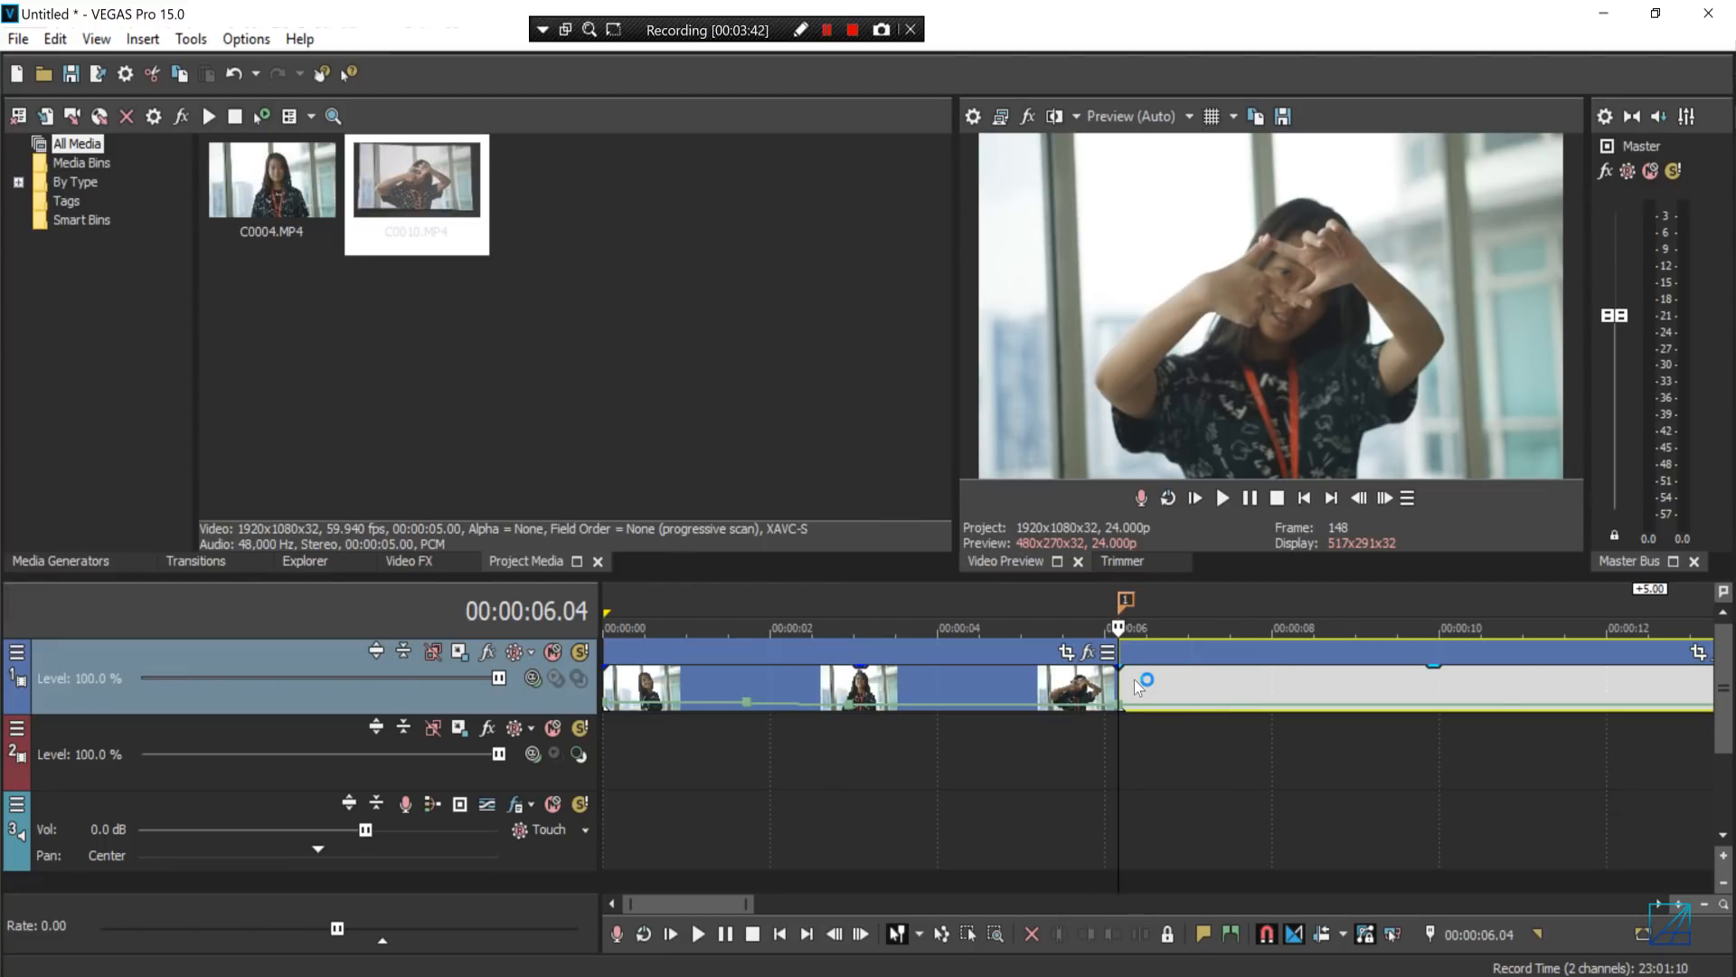
pyautogui.click(1134, 680)
pyautogui.rightClick(1134, 680)
pyautogui.click(1176, 349)
pyautogui.scroll(-3, 1240, 698)
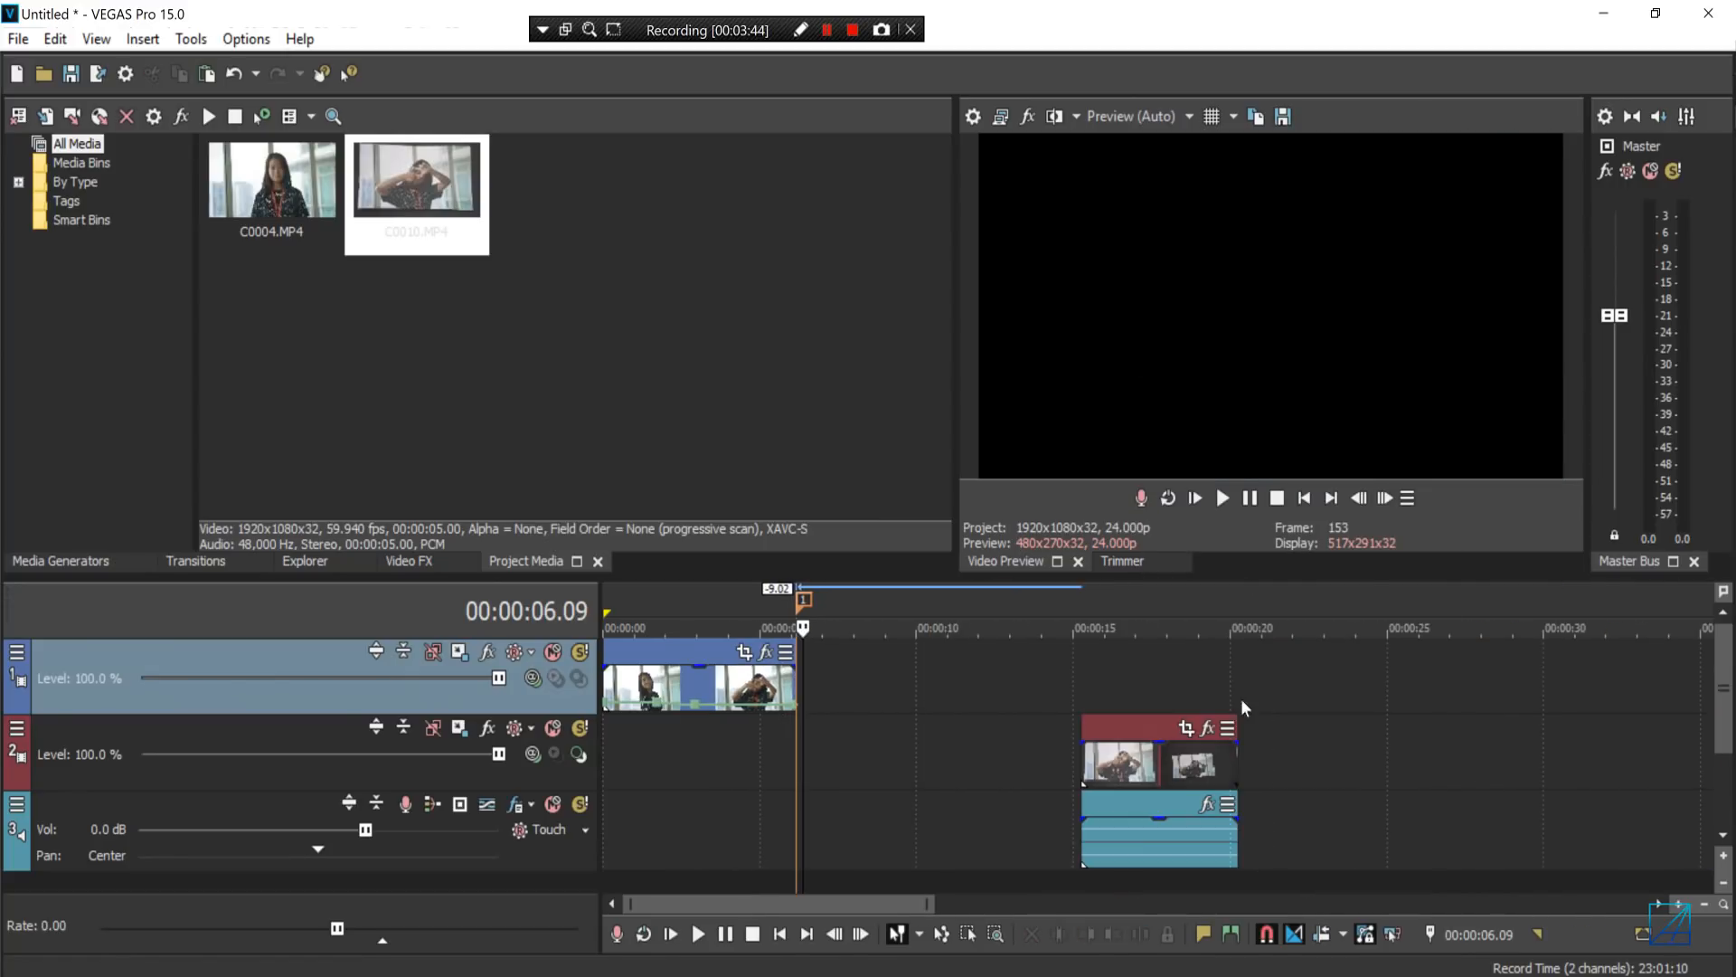
# - Move the C0010.MP4 clip to start exactly where C0004.MP4 ends, and place the playhead at 00:00:06.01 just before the cut
pyautogui.moveTo(1168, 774); pyautogui.dragTo(878, 780)
pyautogui.scroll(3, 1142, 767)
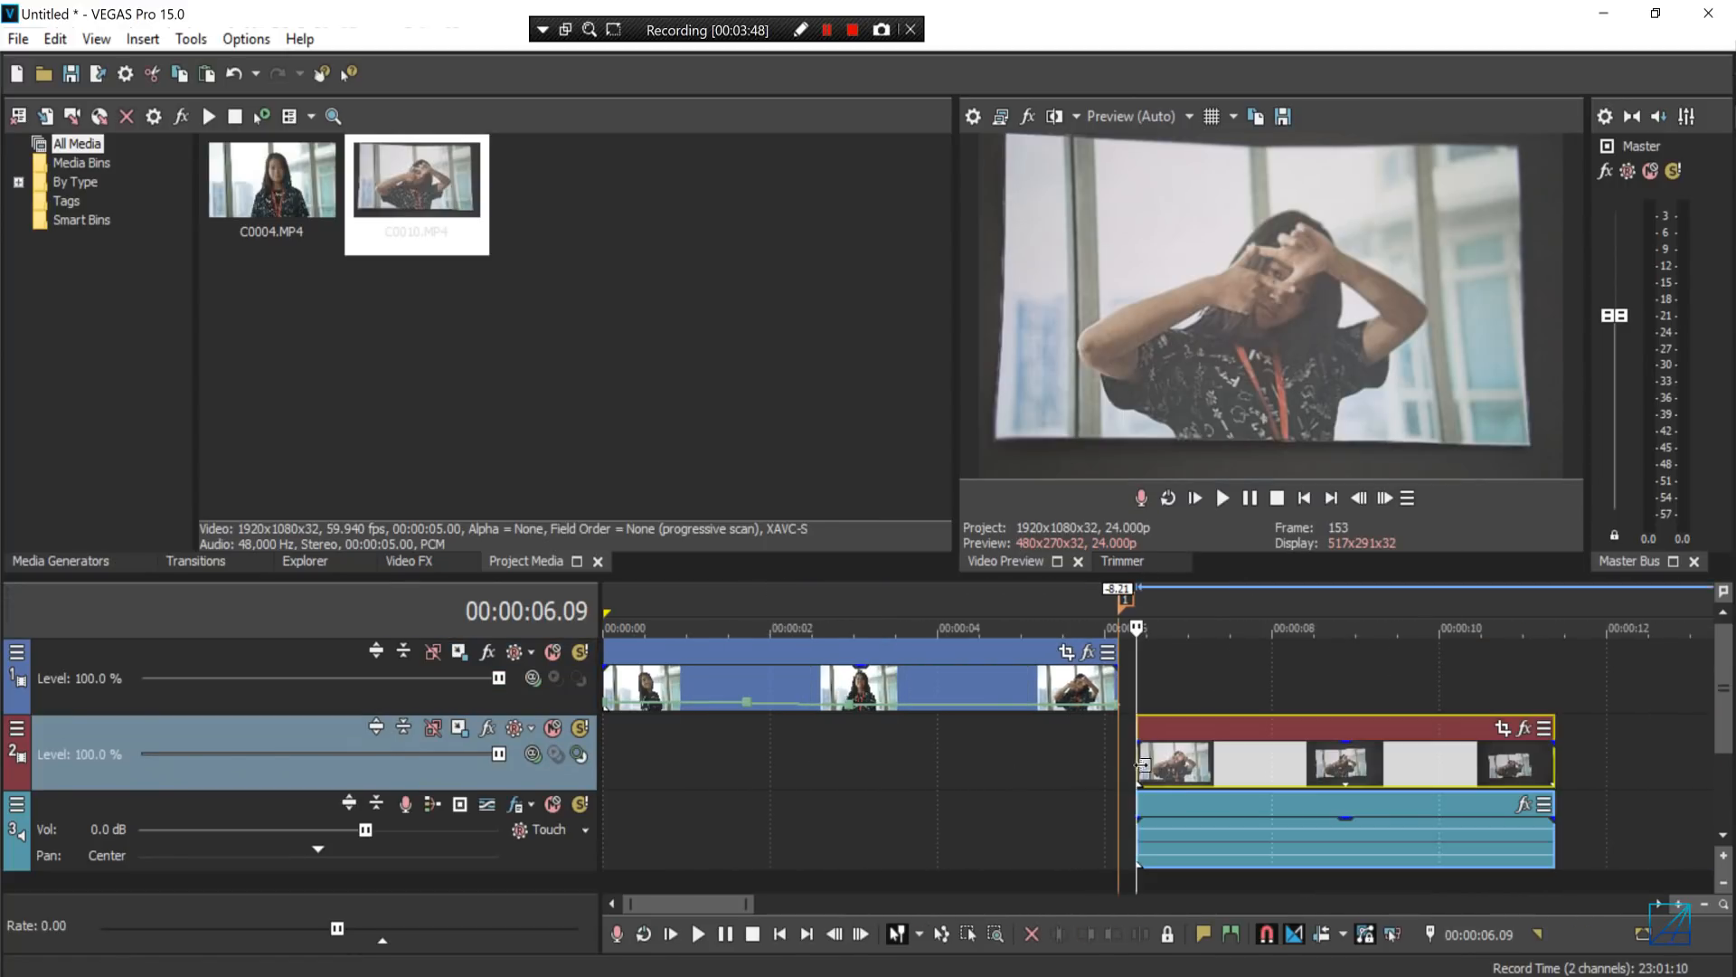
pyautogui.moveTo(1142, 767); pyautogui.dragTo(1130, 762)
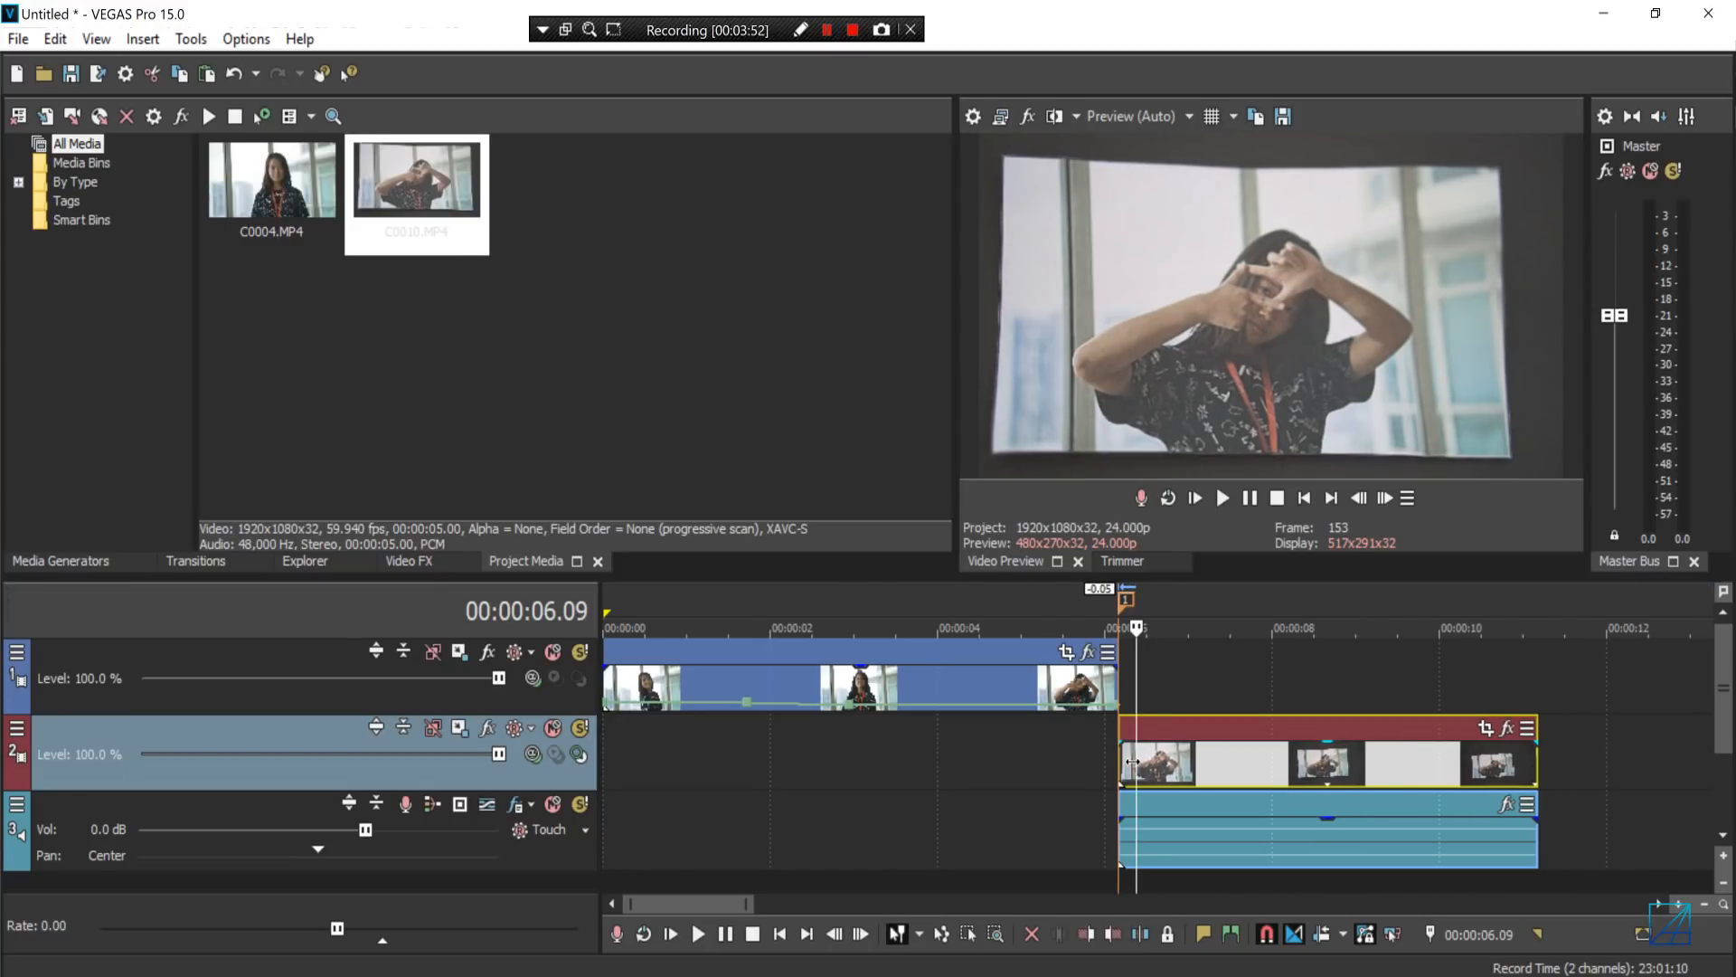
pyautogui.click(1103, 673)
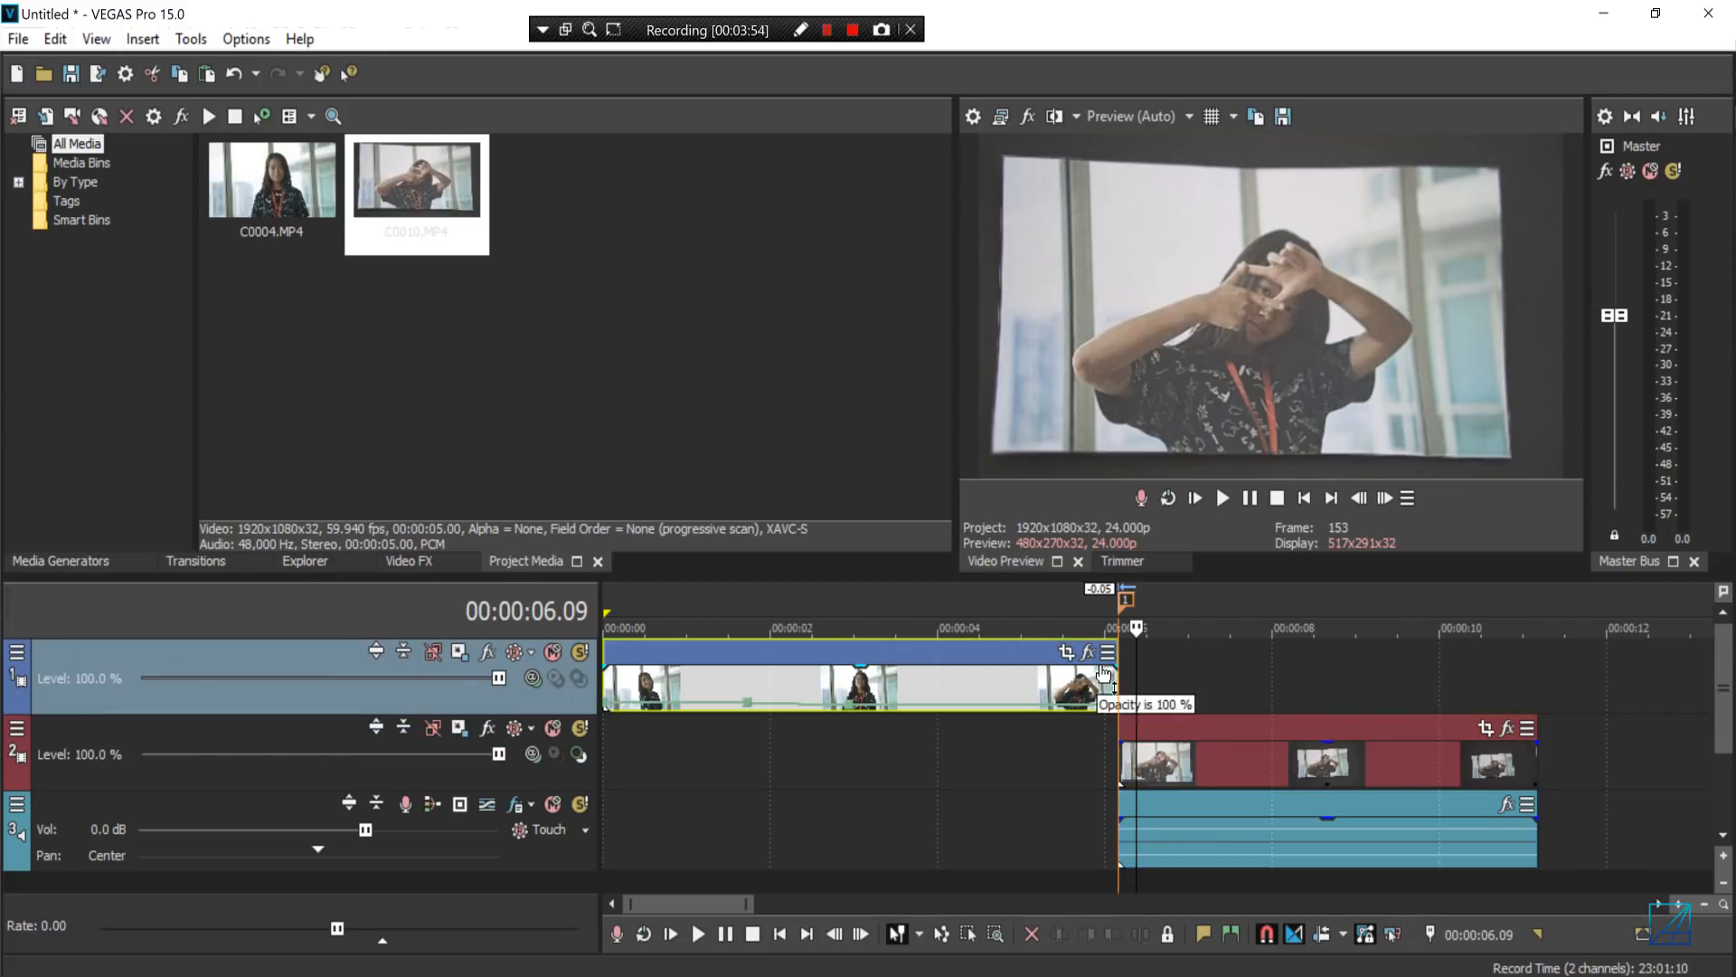
pyautogui.click(1103, 674)
pyautogui.scroll(2, 1167, 723)
pyautogui.moveTo(1145, 753)
pyautogui.mouseDown()
pyautogui.moveTo(1221, 757)
pyautogui.moveTo(1124, 758)
pyautogui.moveTo(1266, 759)
pyautogui.moveTo(1111, 760)
pyautogui.moveTo(1257, 758)
pyautogui.moveTo(1152, 758)
pyautogui.moveTo(1257, 758)
pyautogui.moveTo(1162, 738)
pyautogui.mouseUp()
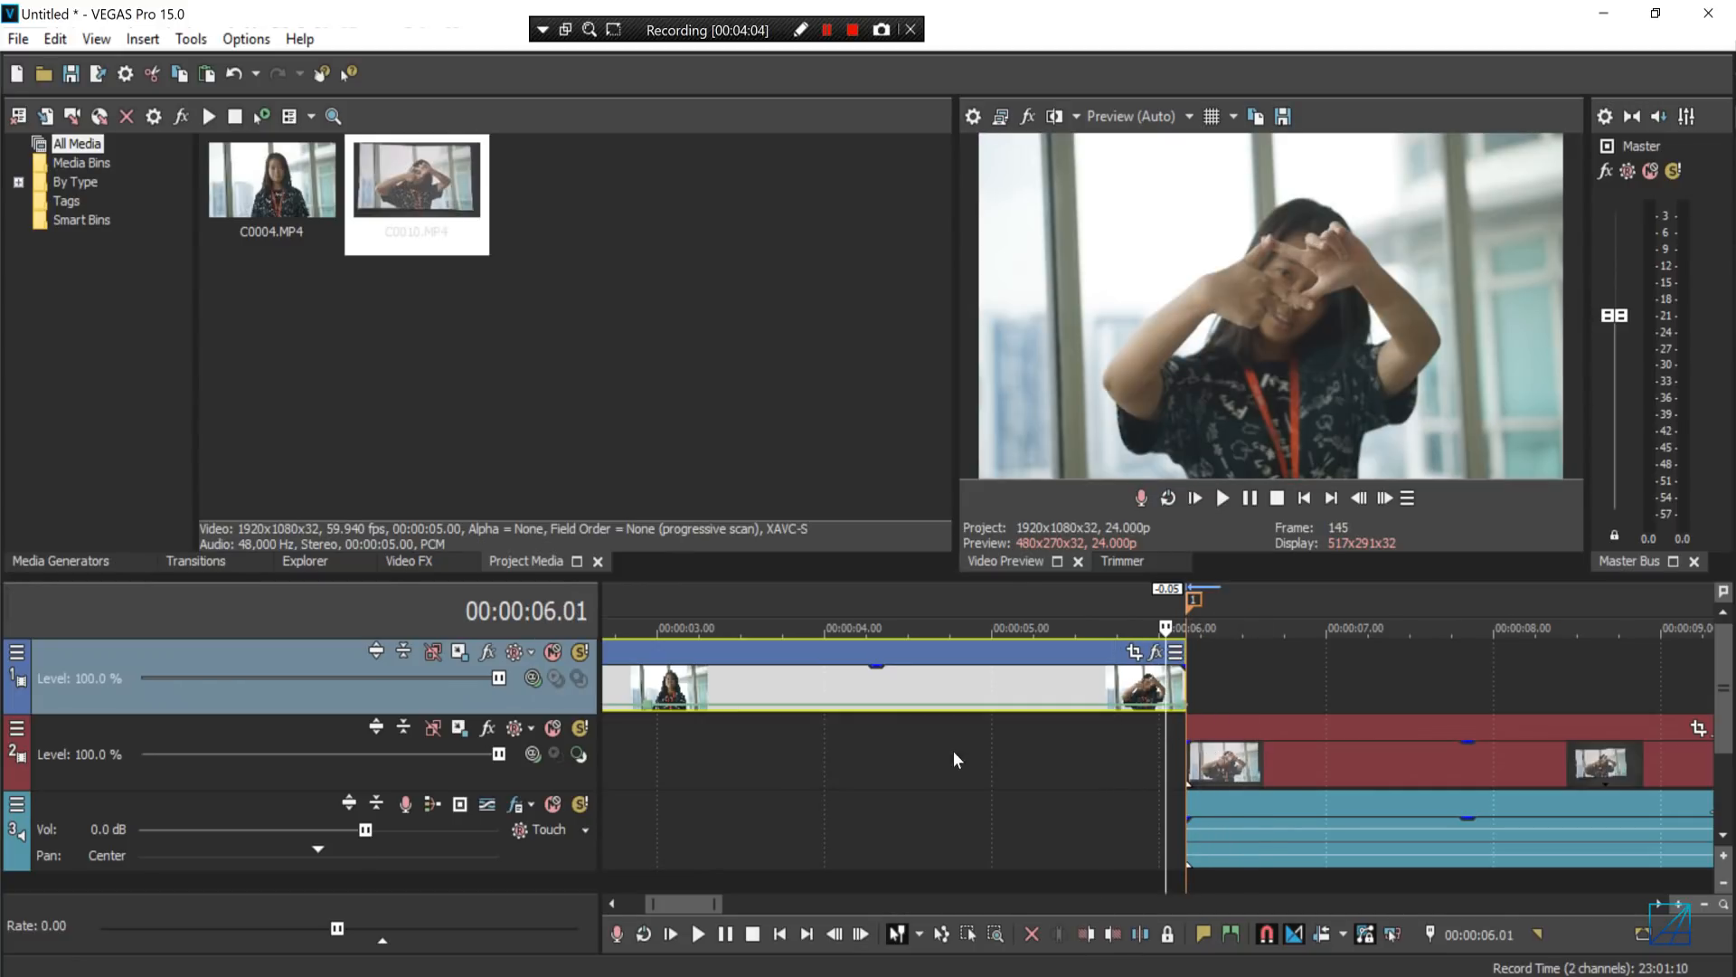
# - Delete the audio track that belongs to the C0010.MP4 clip
pyautogui.scroll(-3, 953, 751)
pyautogui.rightClick(572, 854)
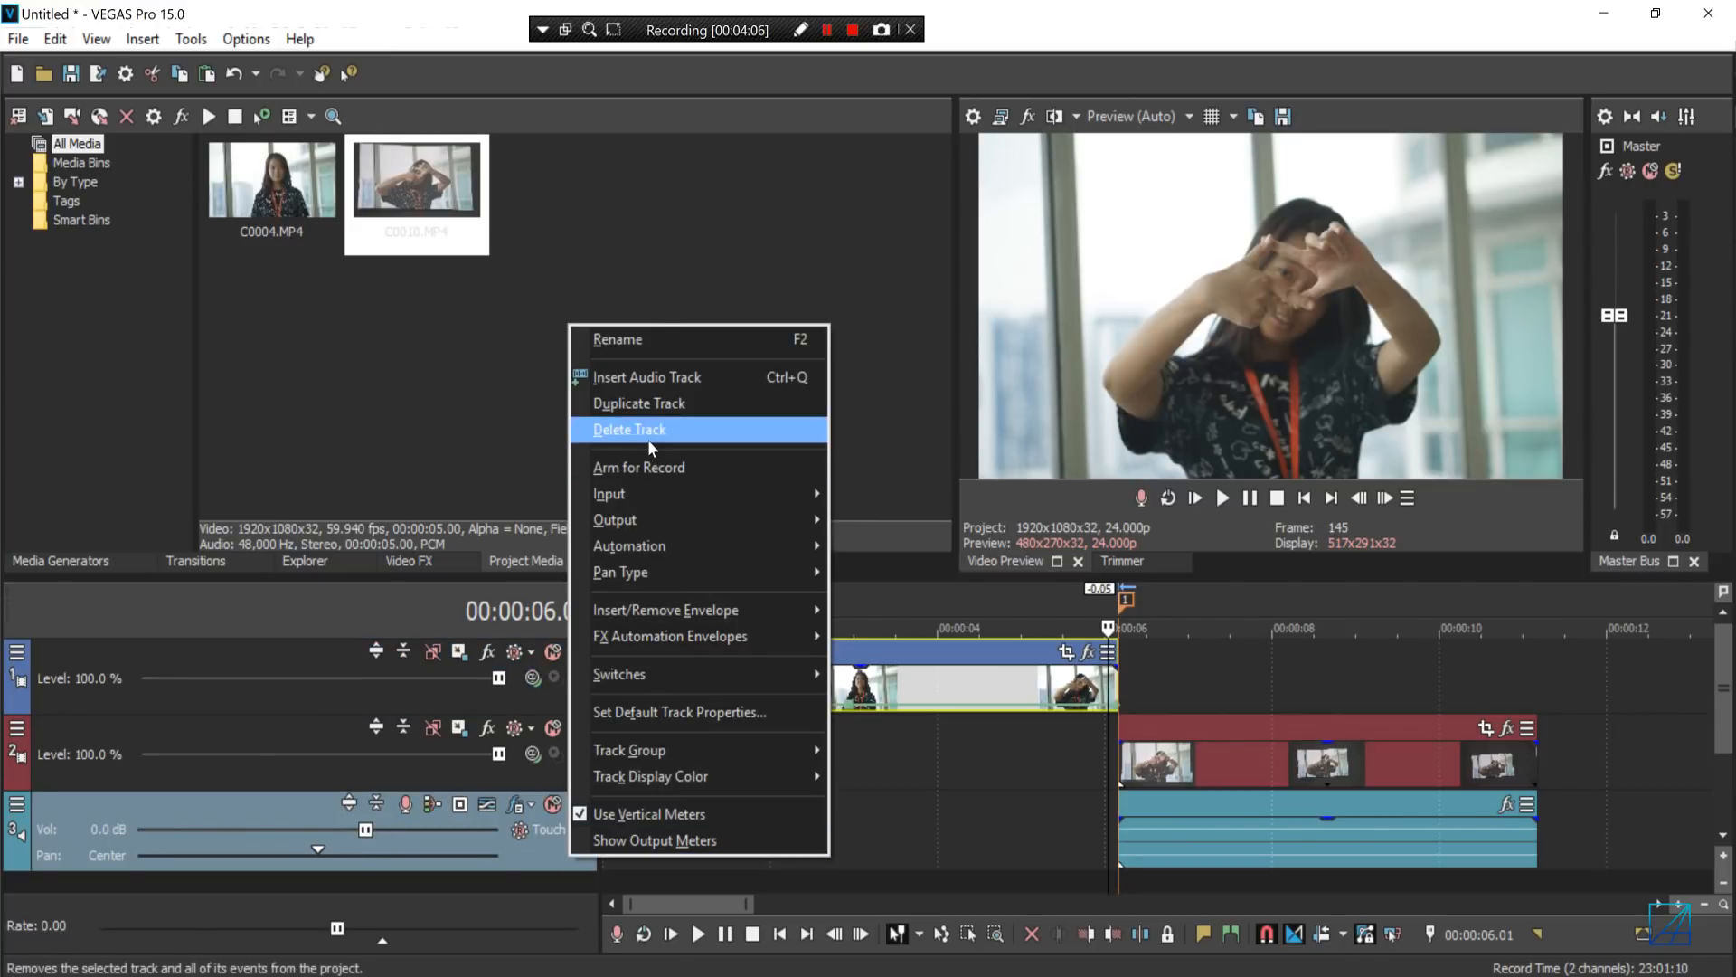
pyautogui.click(648, 438)
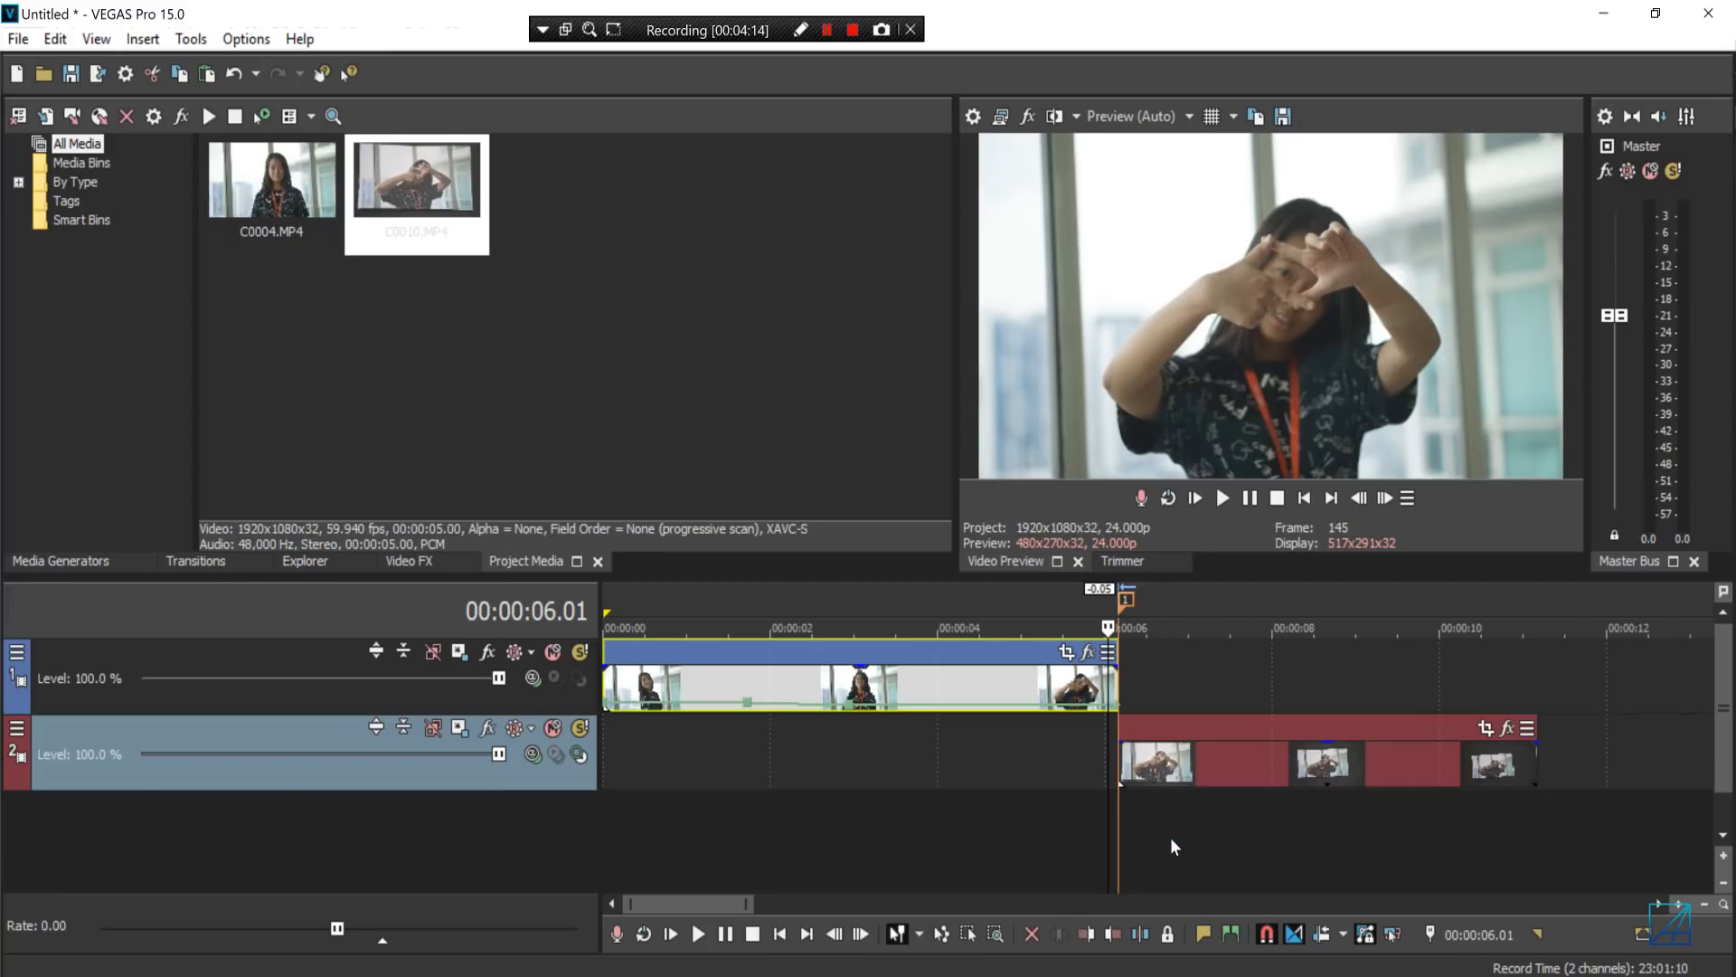
# - Apply the (Default) preset of NewBlue V2 Lens Correction to both the C0004.MP4 and C0010.MP4 clips
pyautogui.scroll(3, 1221, 719)
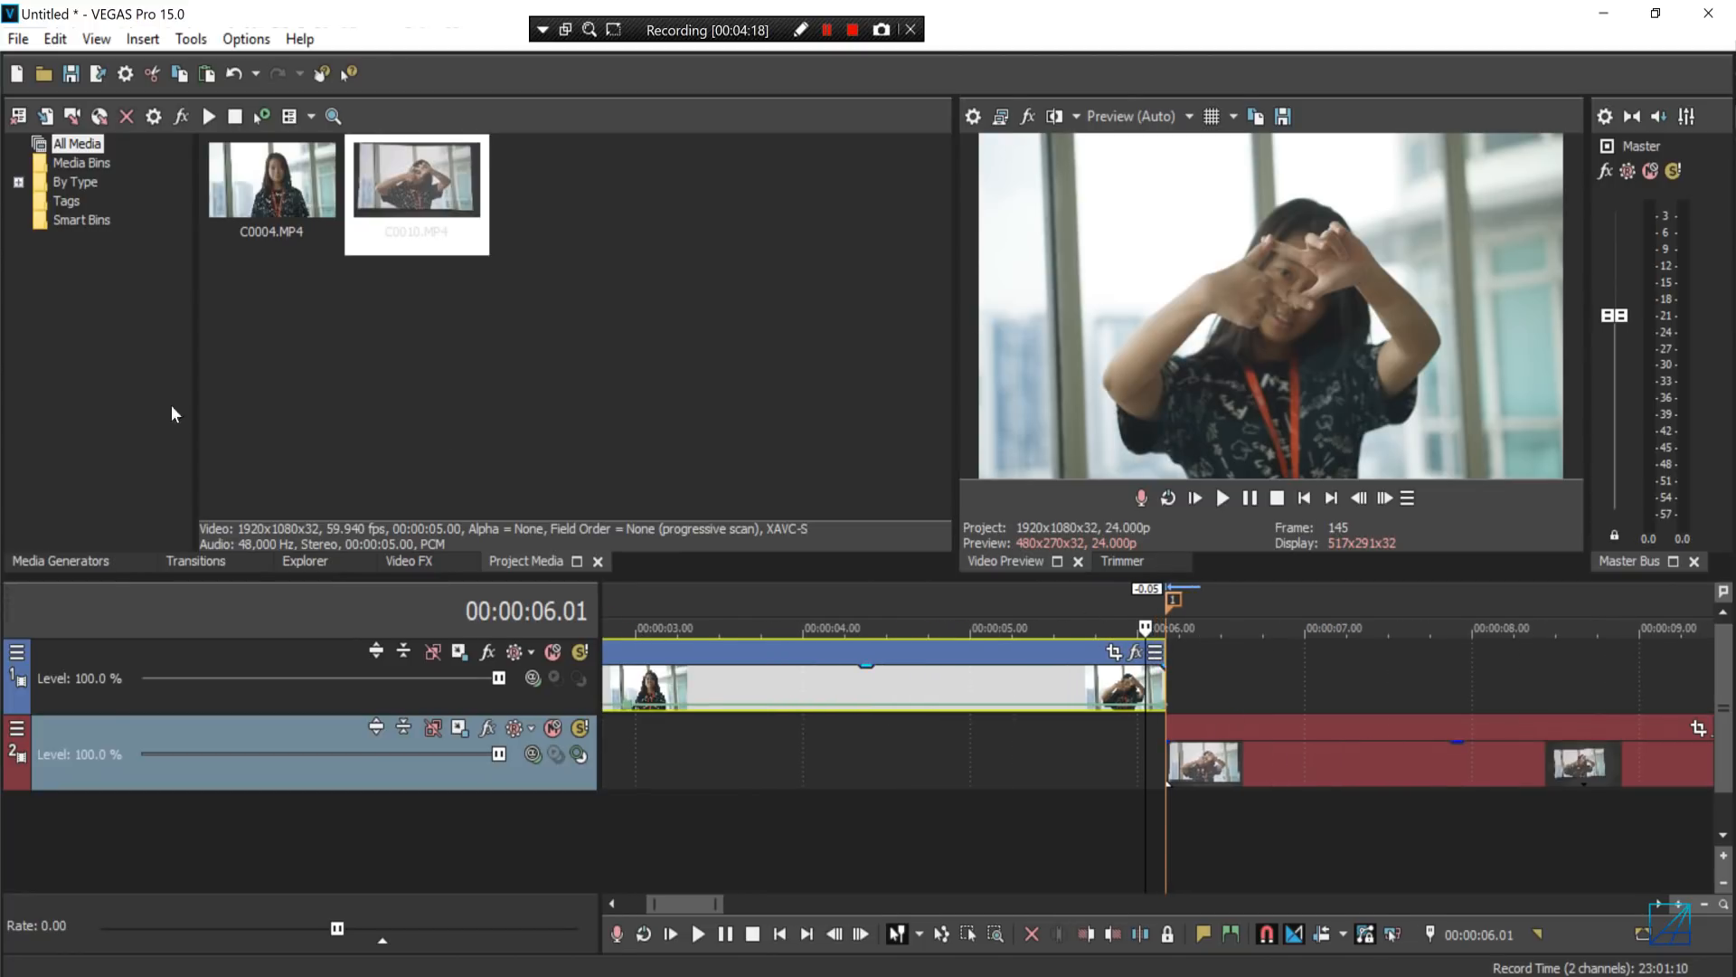
pyautogui.click(422, 566)
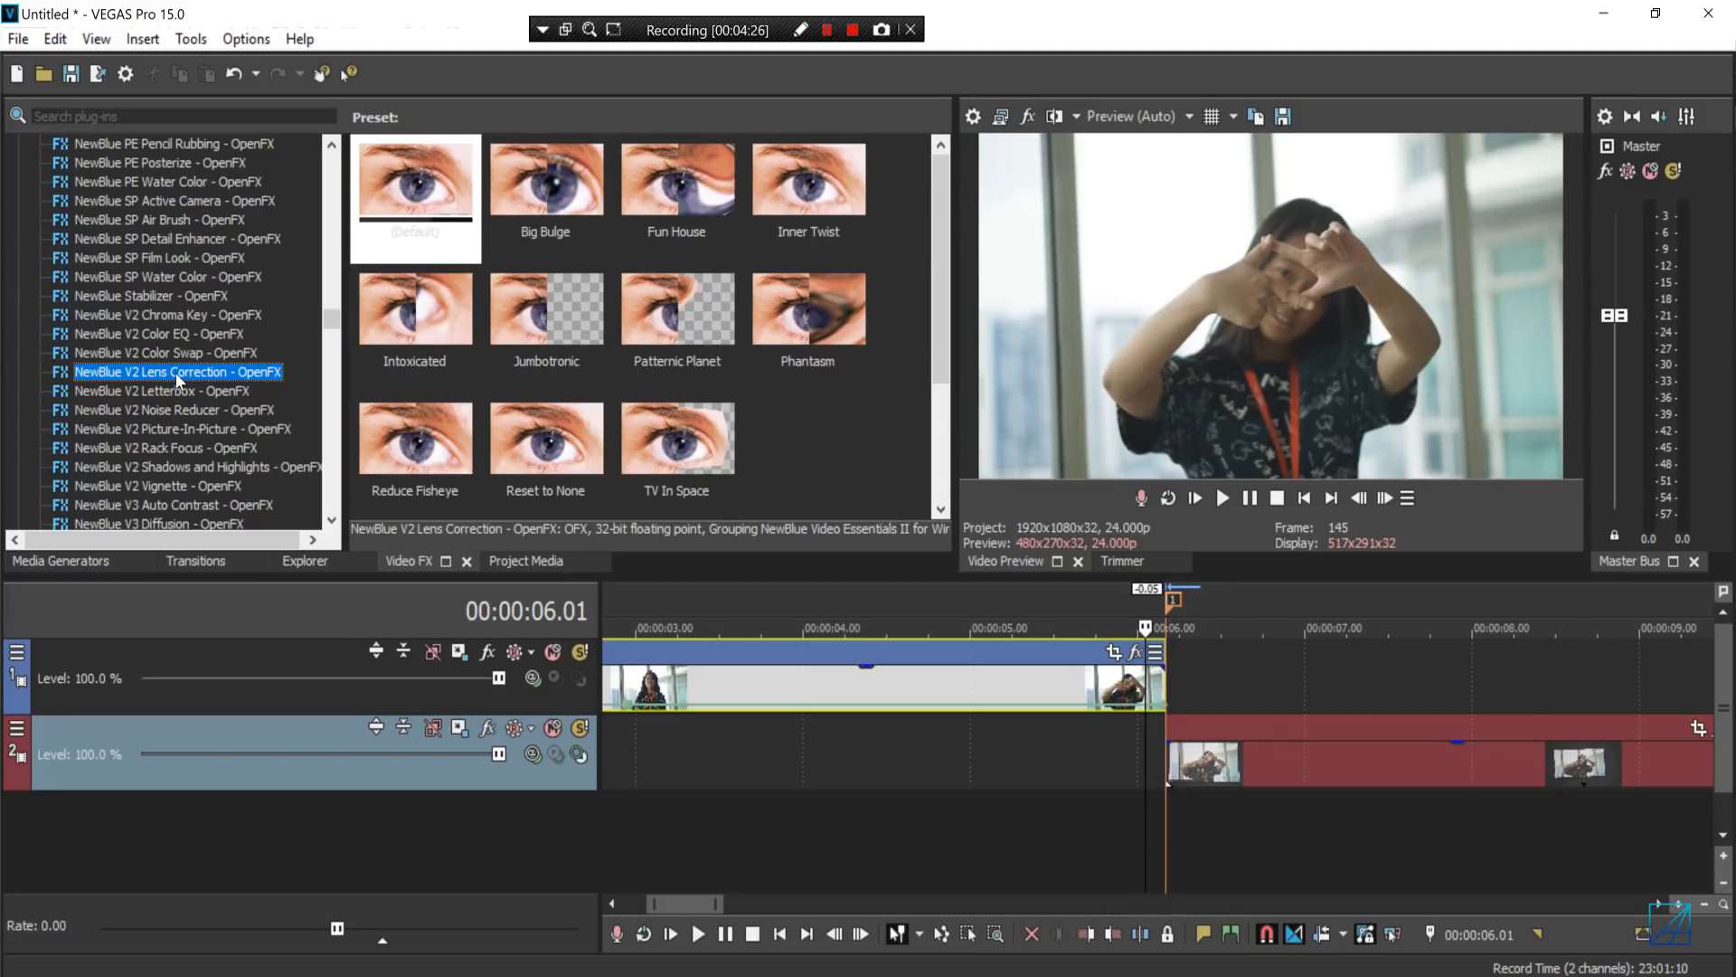
pyautogui.moveTo(425, 194); pyautogui.dragTo(1121, 700)
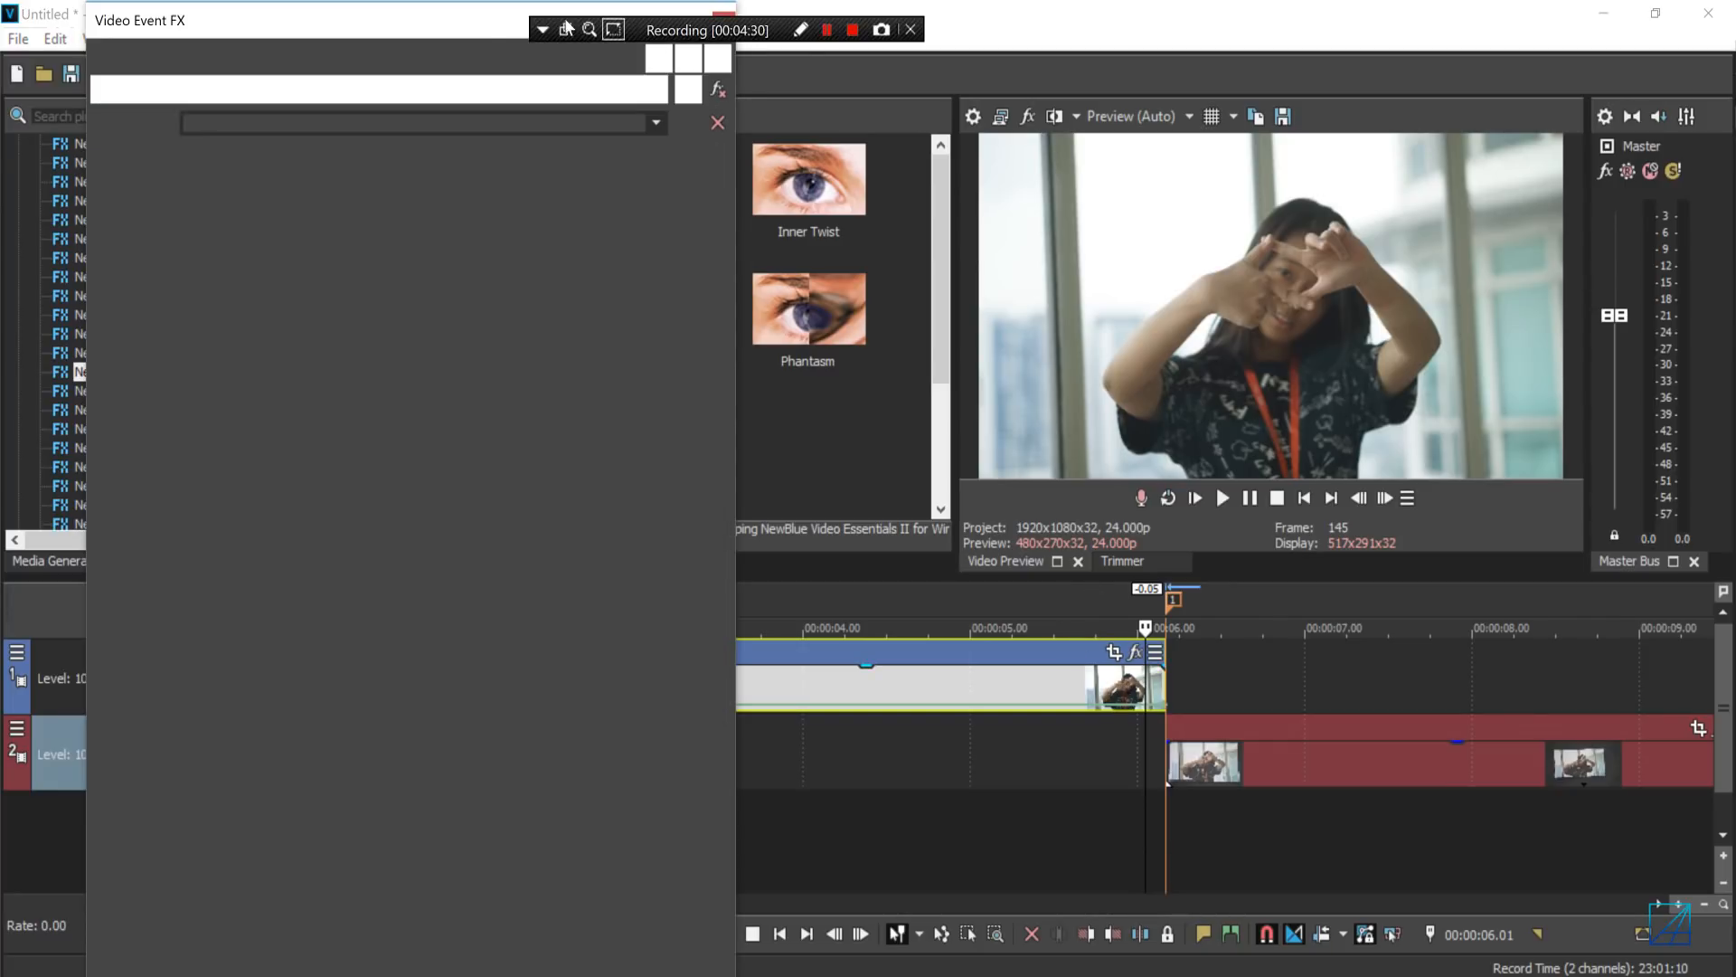
pyautogui.moveTo(476, 34); pyautogui.dragTo(326, 133)
pyautogui.click(569, 120)
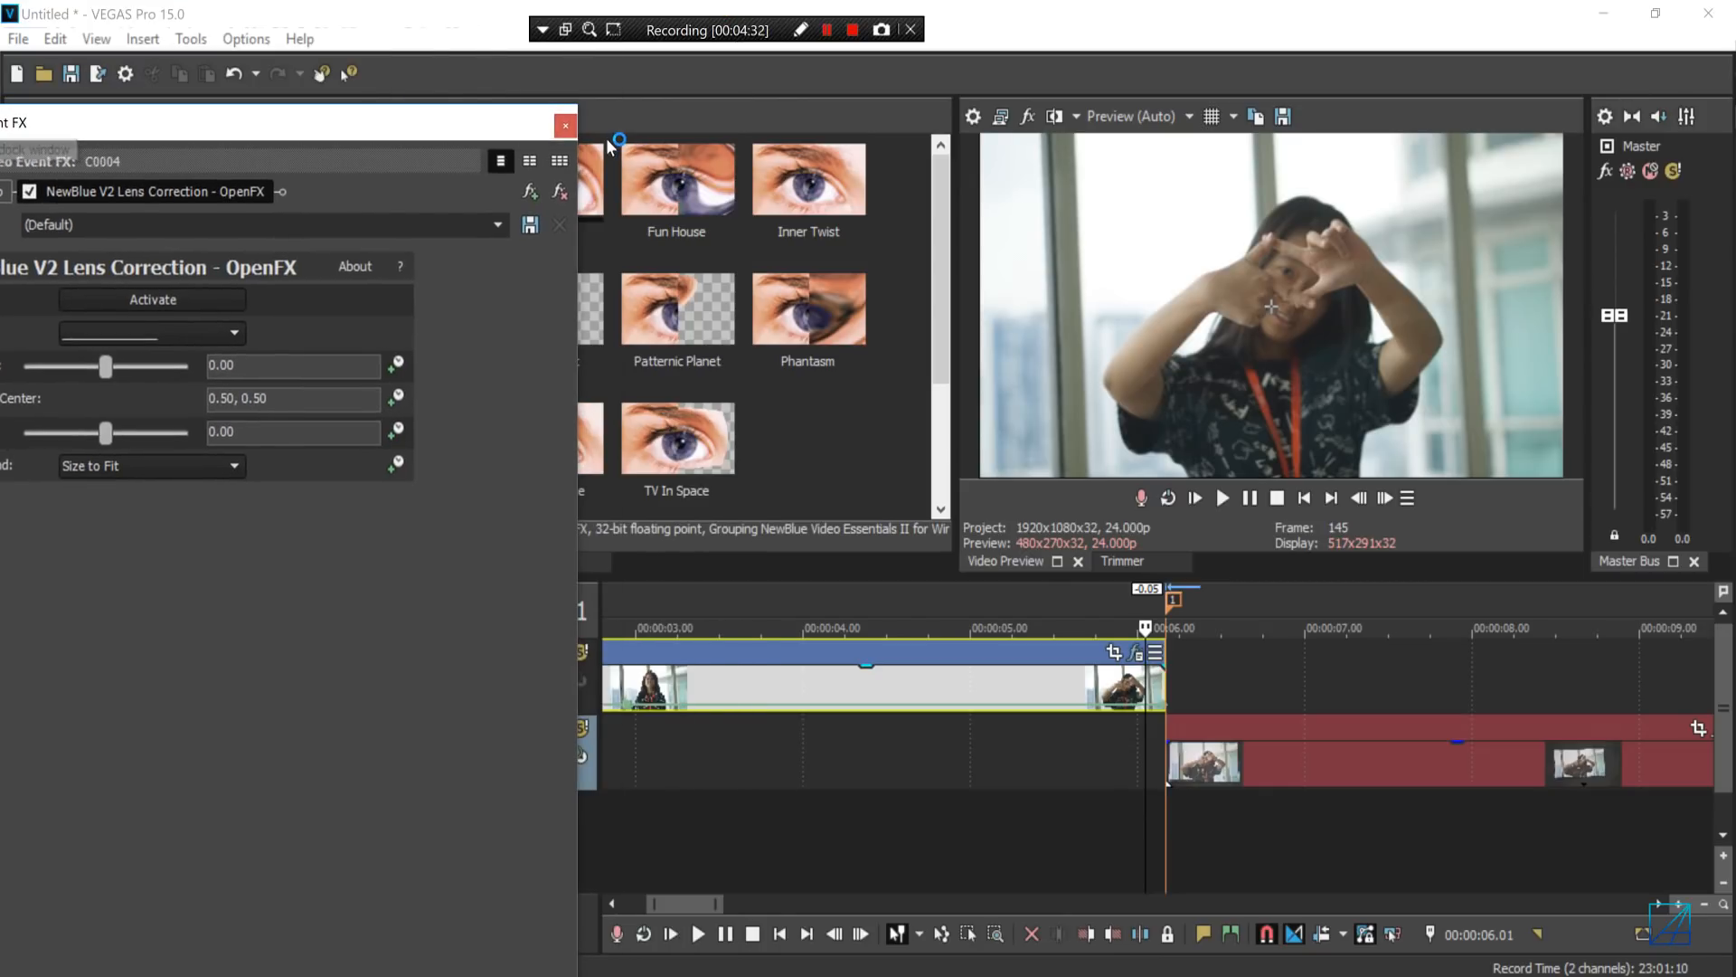
pyautogui.moveTo(452, 198); pyautogui.dragTo(1201, 761)
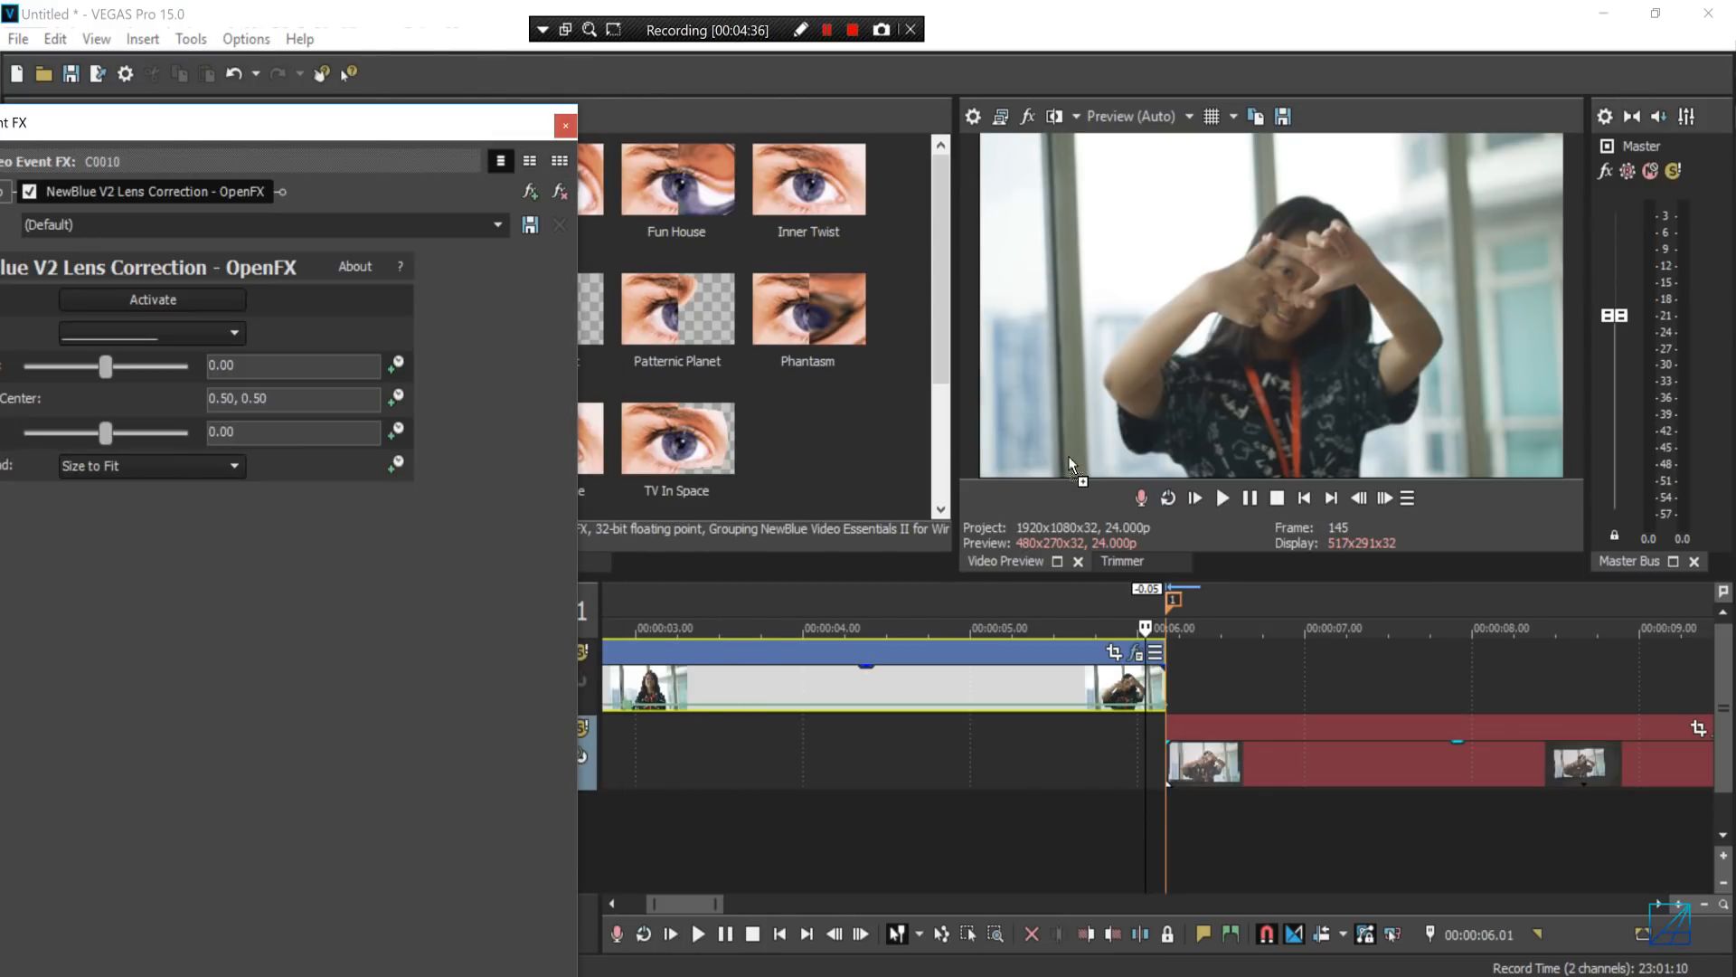
# - Set C0004's Lens Correction background to Original Image and enable keyframe animation for its Distortion
pyautogui.click(1144, 675)
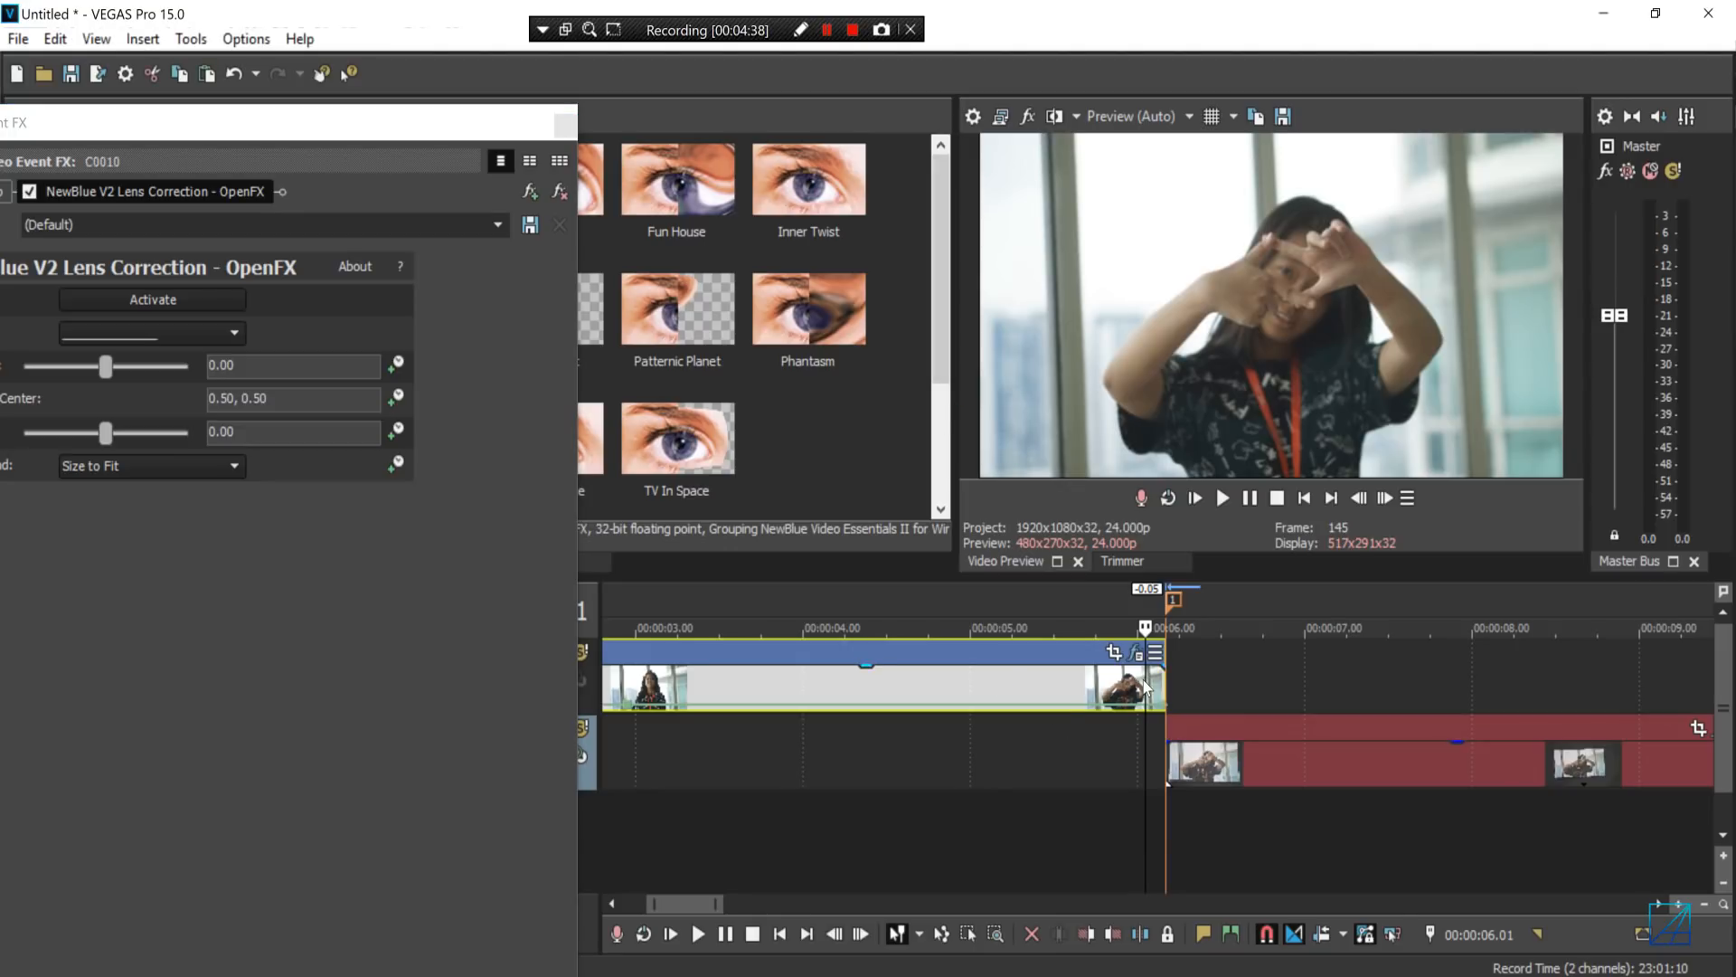
pyautogui.click(1136, 653)
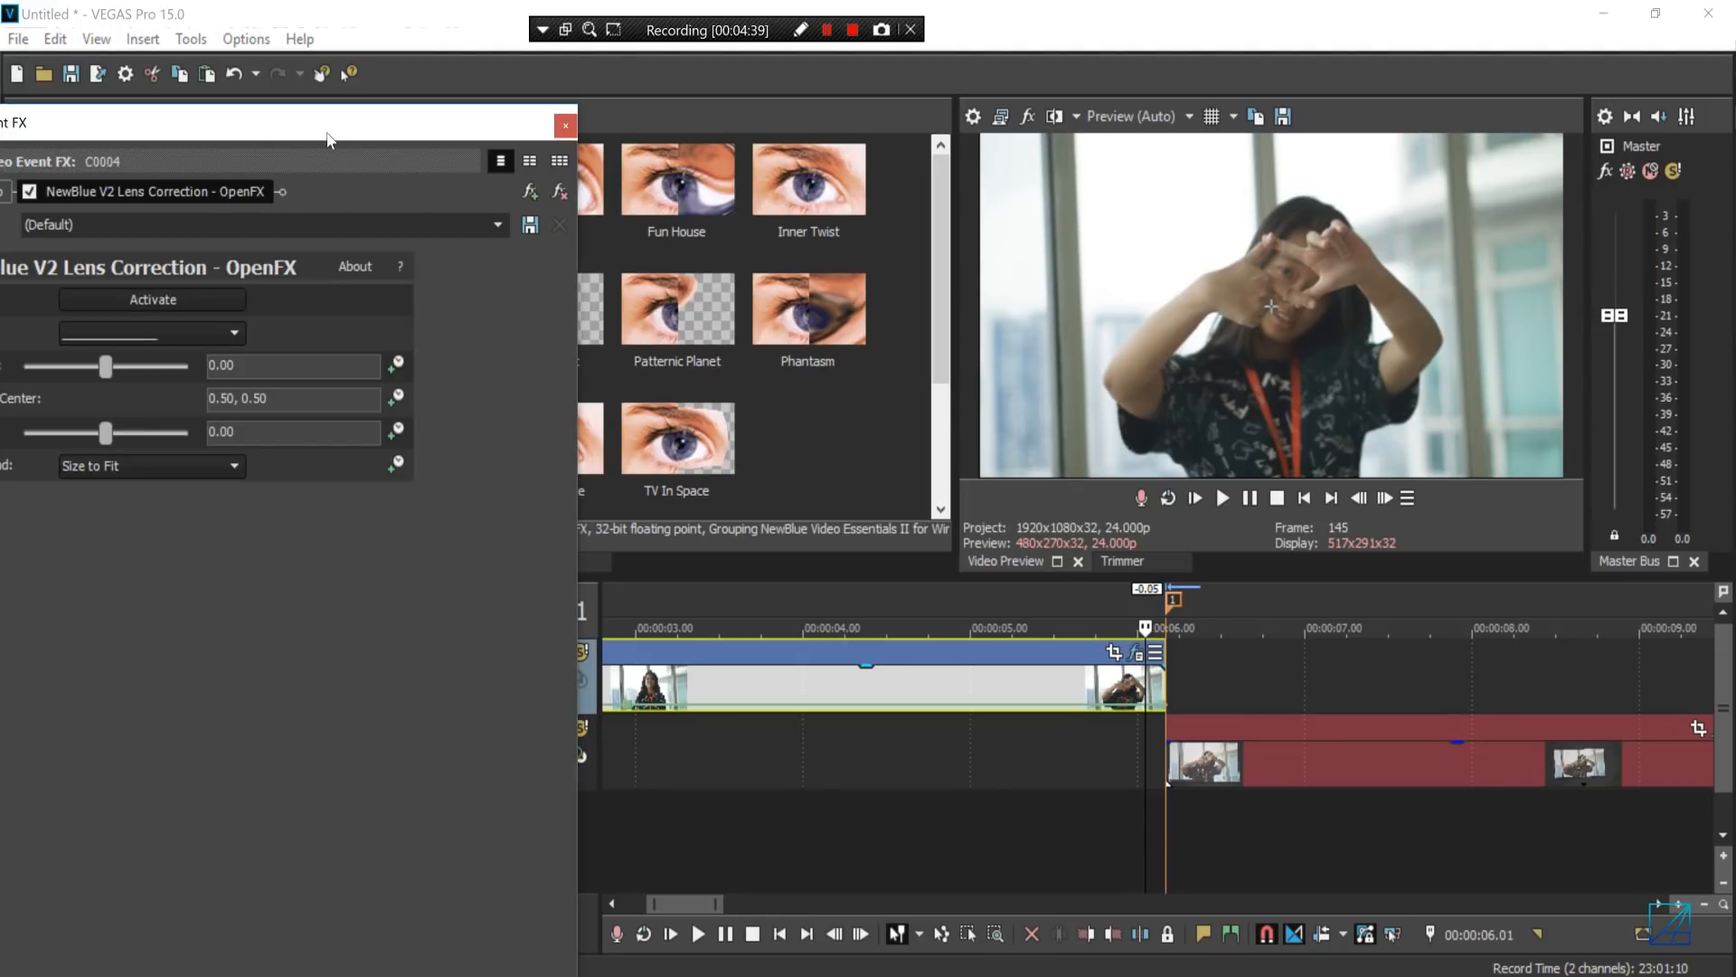
pyautogui.moveTo(349, 128); pyautogui.dragTo(632, 112)
pyautogui.click(503, 455)
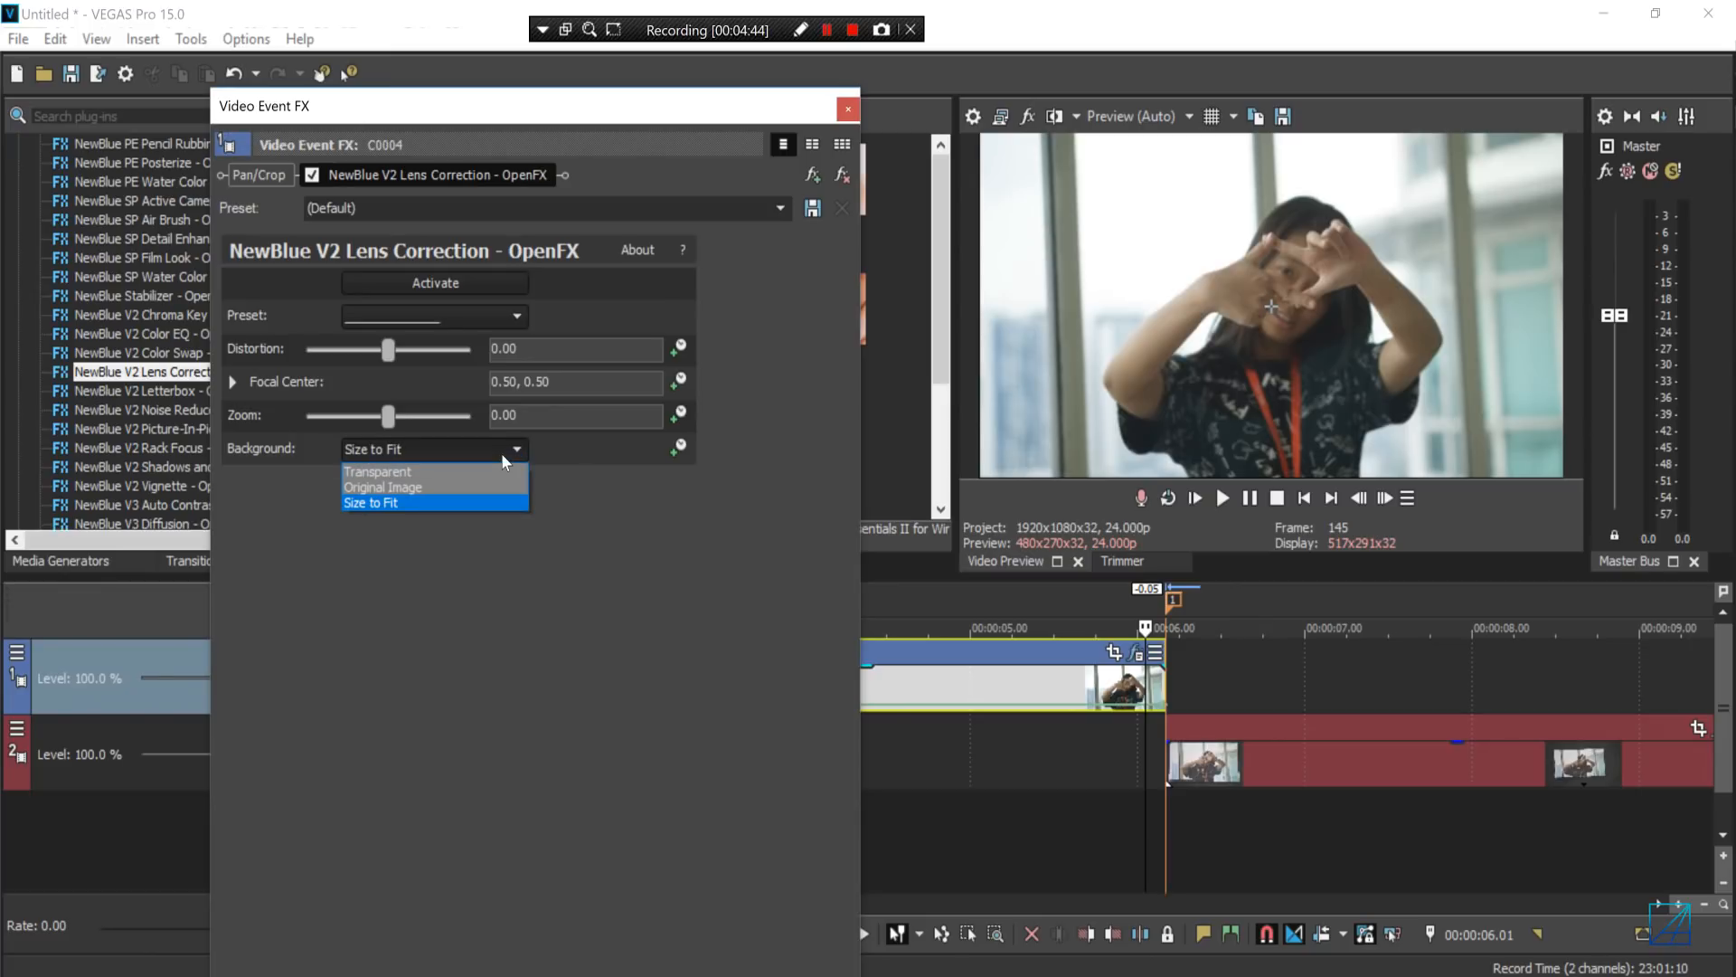
pyautogui.click(491, 488)
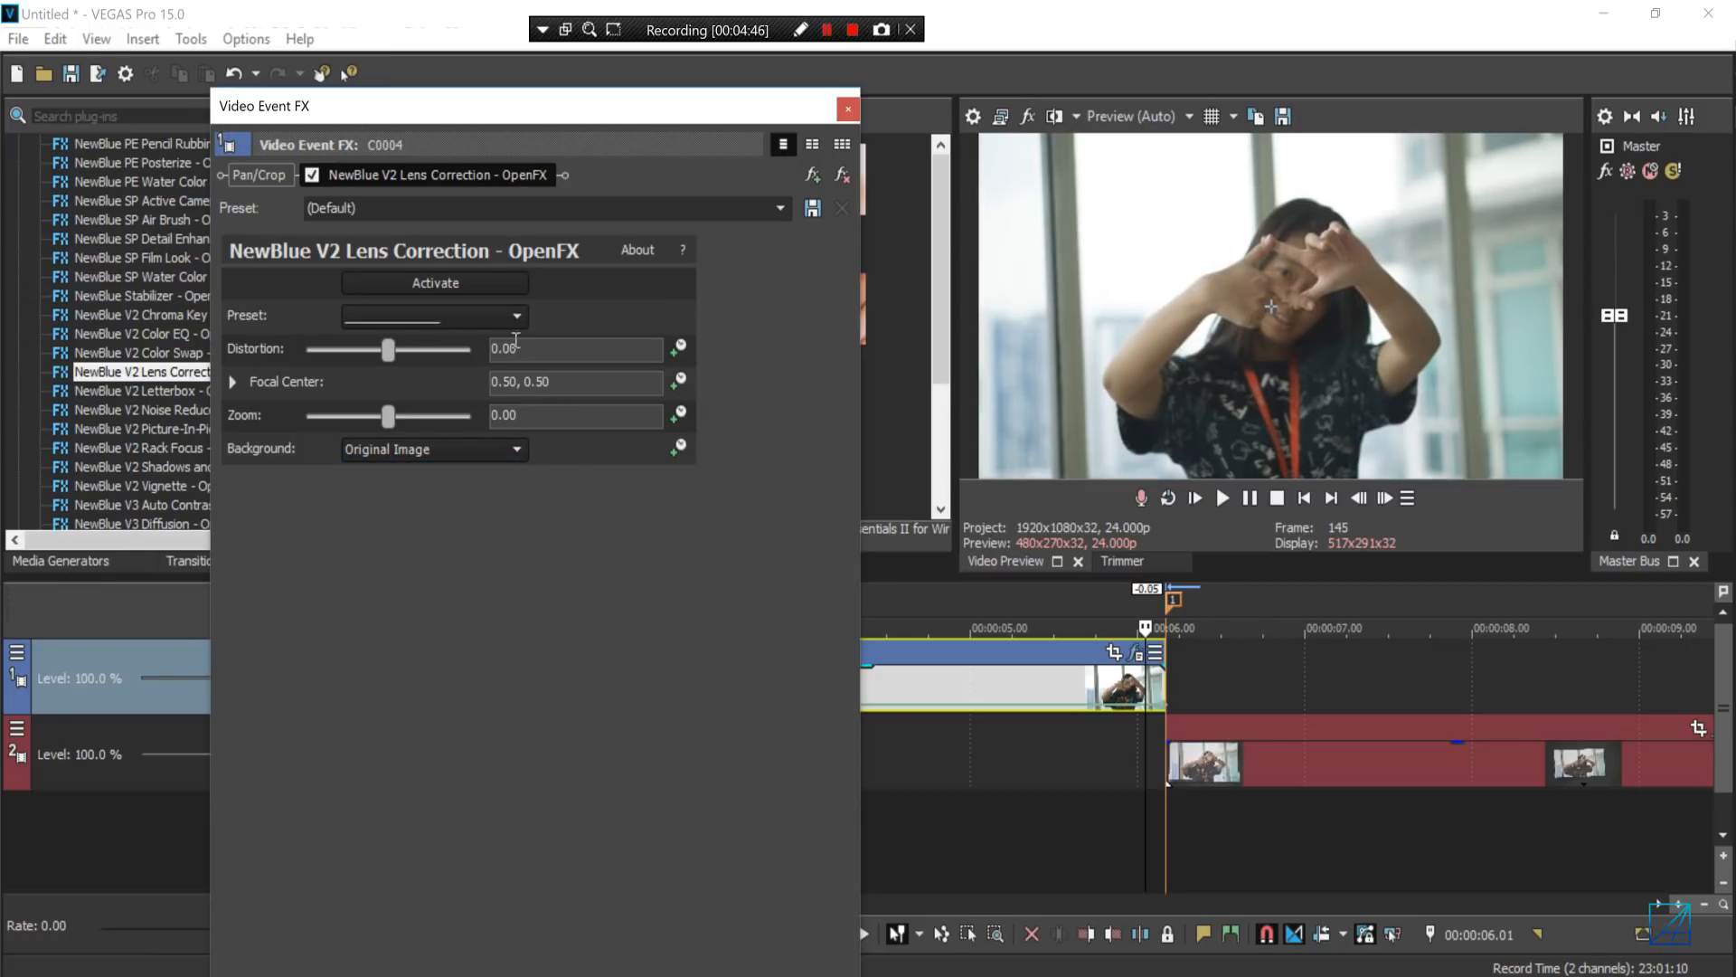
pyautogui.click(680, 349)
# - Add a Distortion keyframe at the end of the C0004 clip, at 00:00:06.04
pyautogui.moveTo(1147, 732); pyautogui.dragTo(1165, 732)
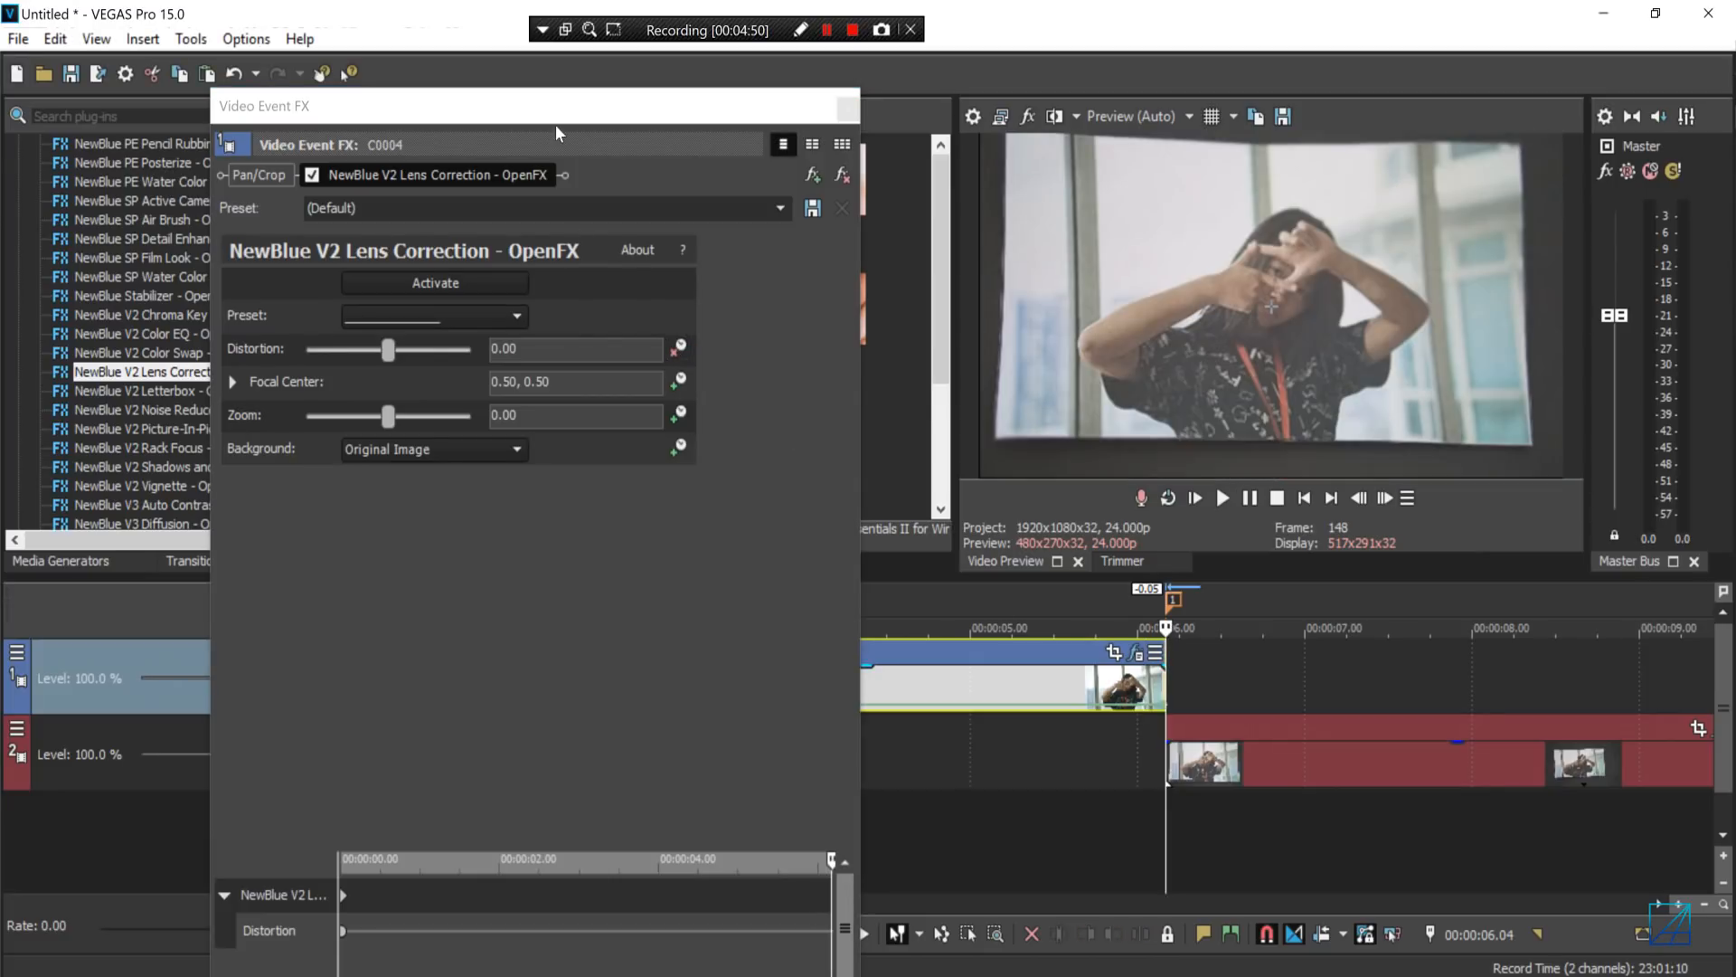
pyautogui.moveTo(574, 88)
pyautogui.mouseDown()
pyautogui.moveTo(552, 224)
pyautogui.moveTo(557, 74)
pyautogui.mouseUp()
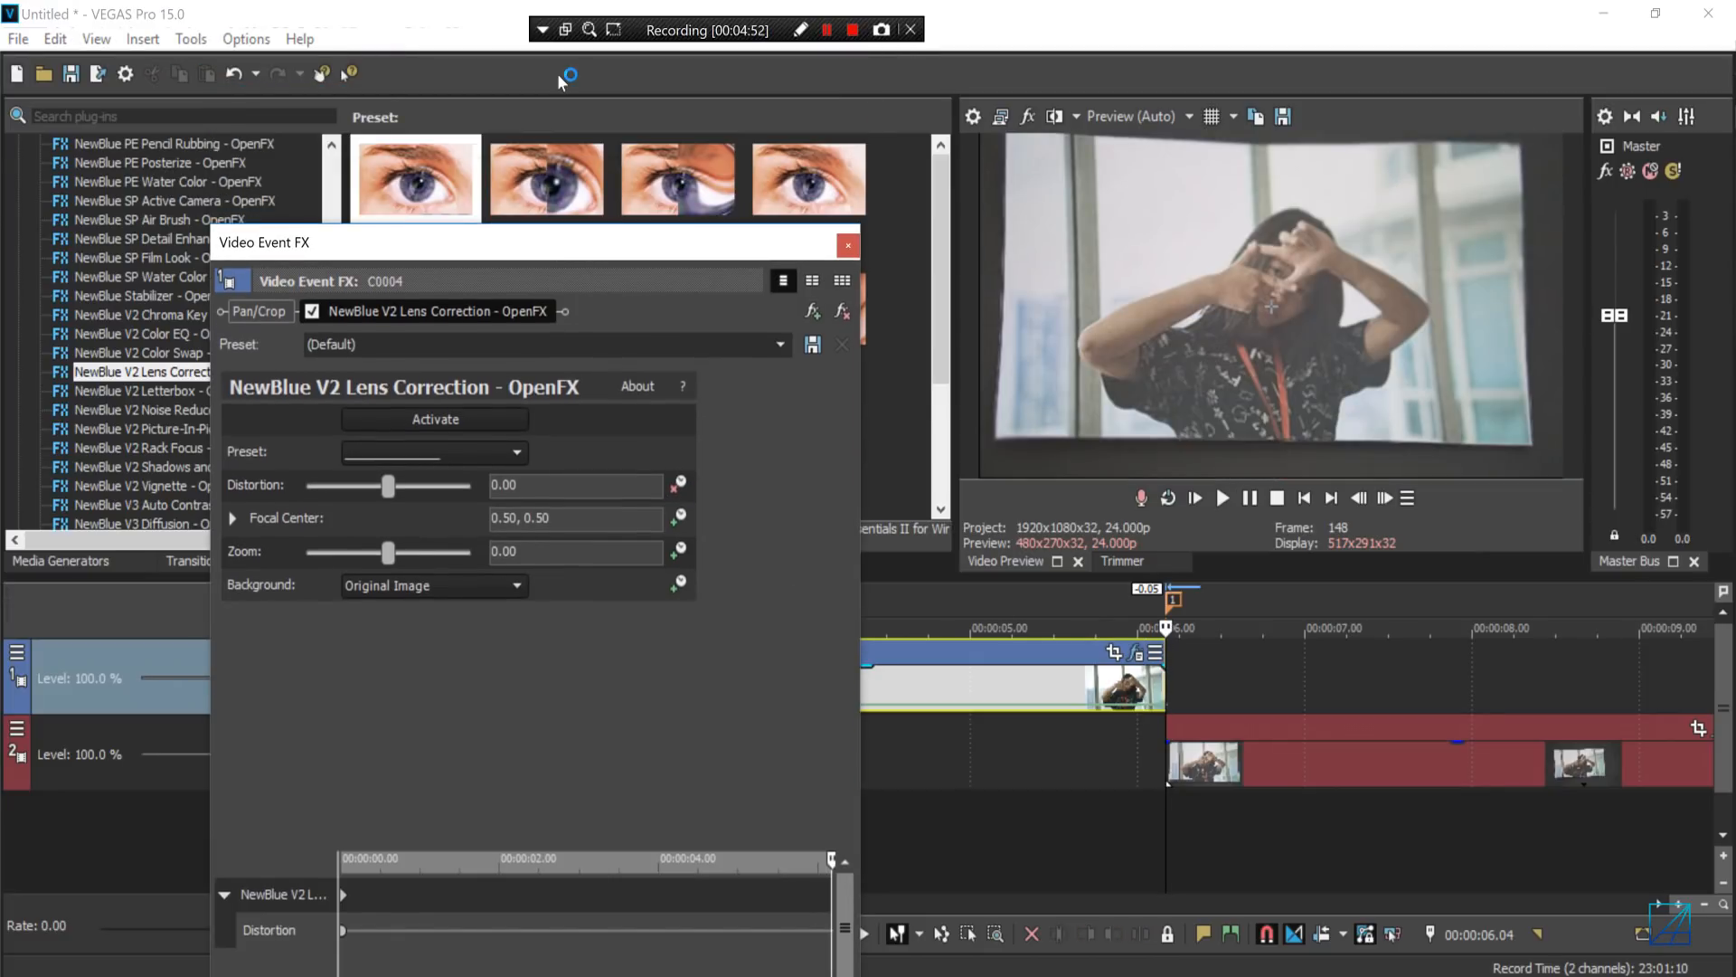
pyautogui.click(533, 886)
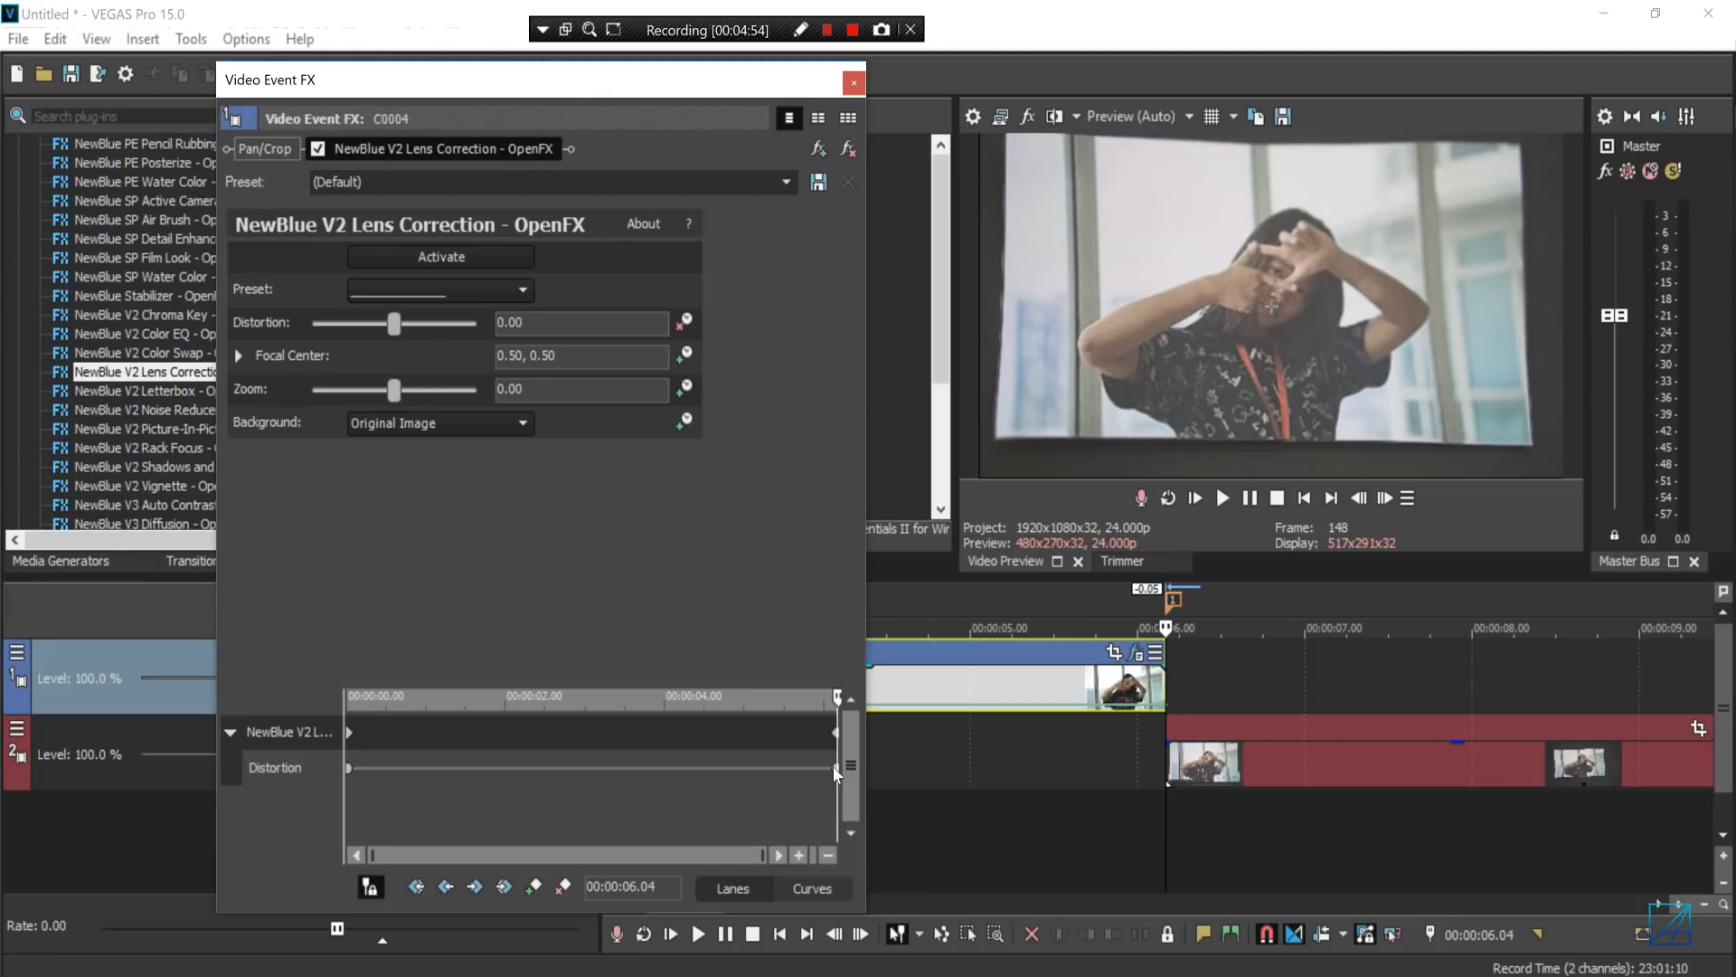
# - Add another Lens Correction keyframe on C0004 at 00:00:05.21, shortly before the clip's end
pyautogui.press('Left')
pyautogui.press('Left')
pyautogui.press('Left')
pyautogui.press('Left')
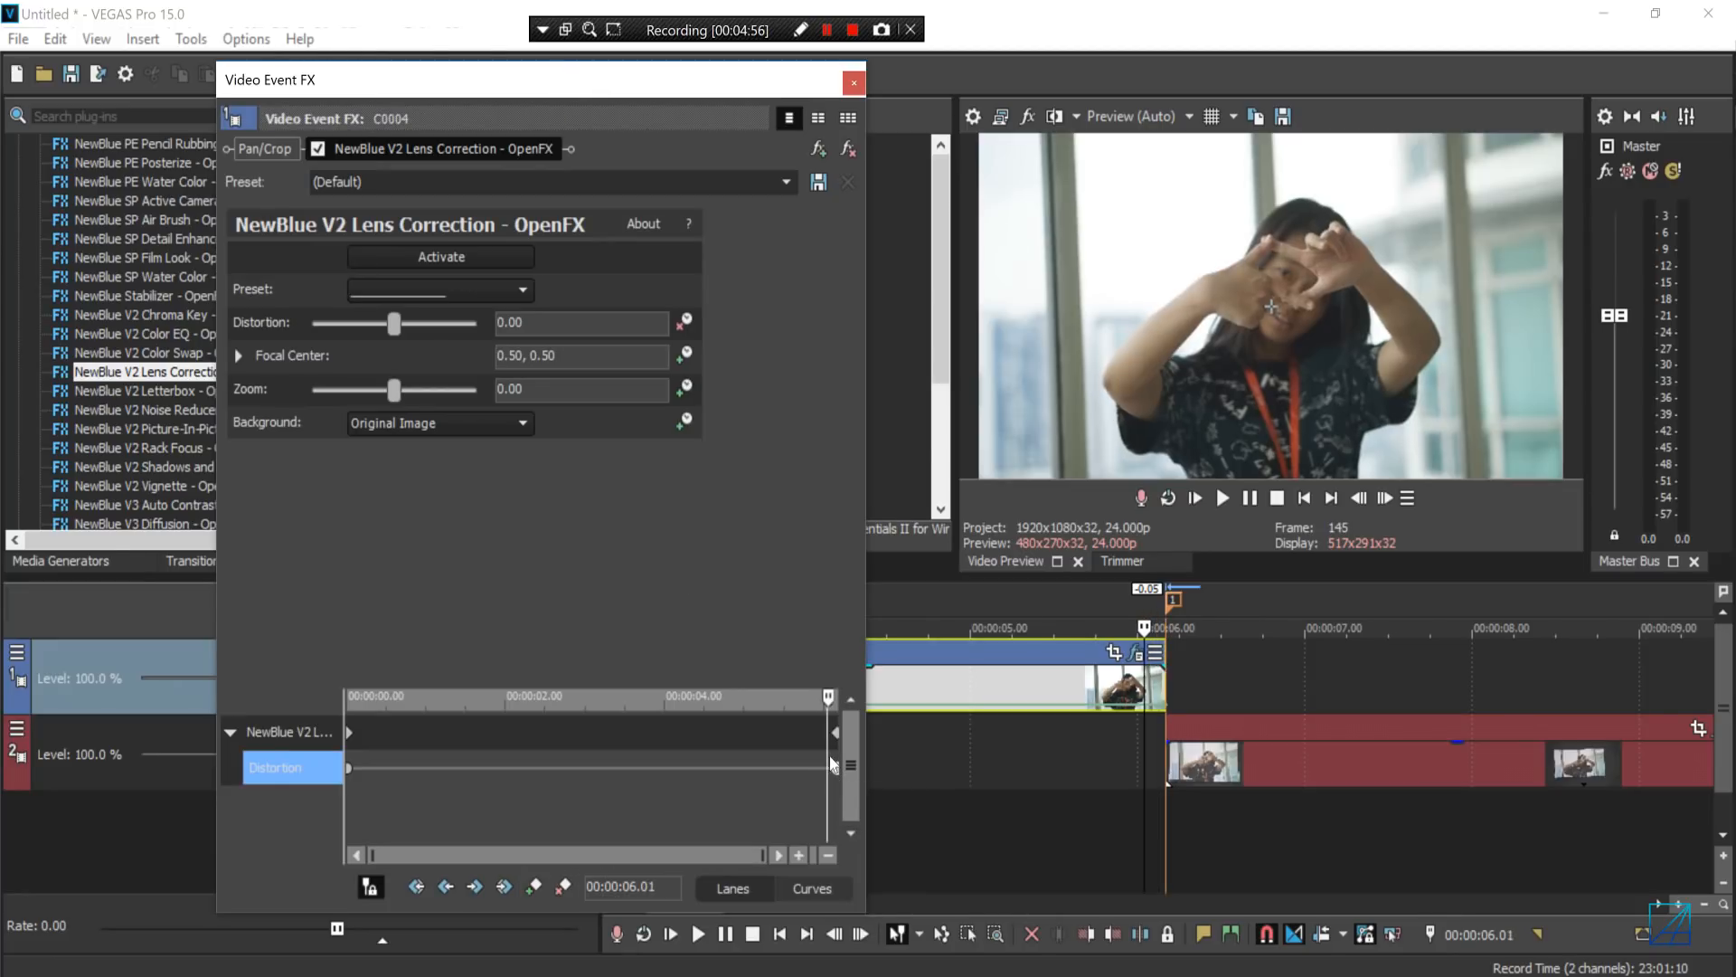
pyautogui.press('Left')
pyautogui.press('Left')
pyautogui.press('Left')
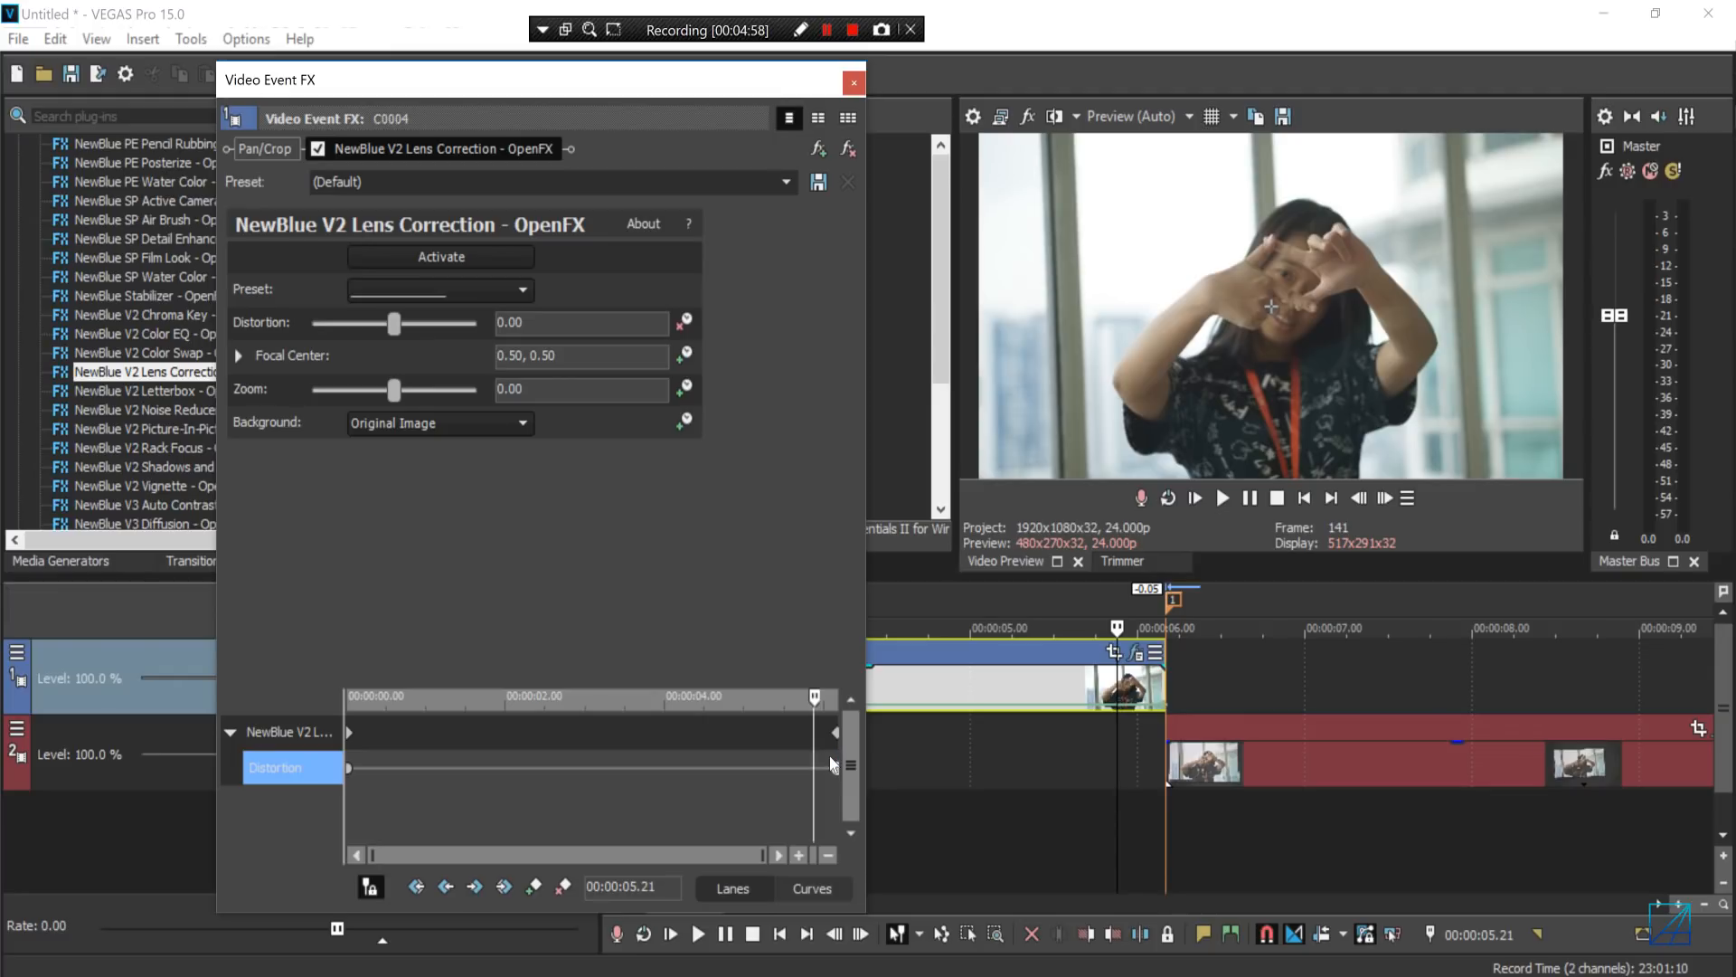
pyautogui.scroll(1, 941, 726)
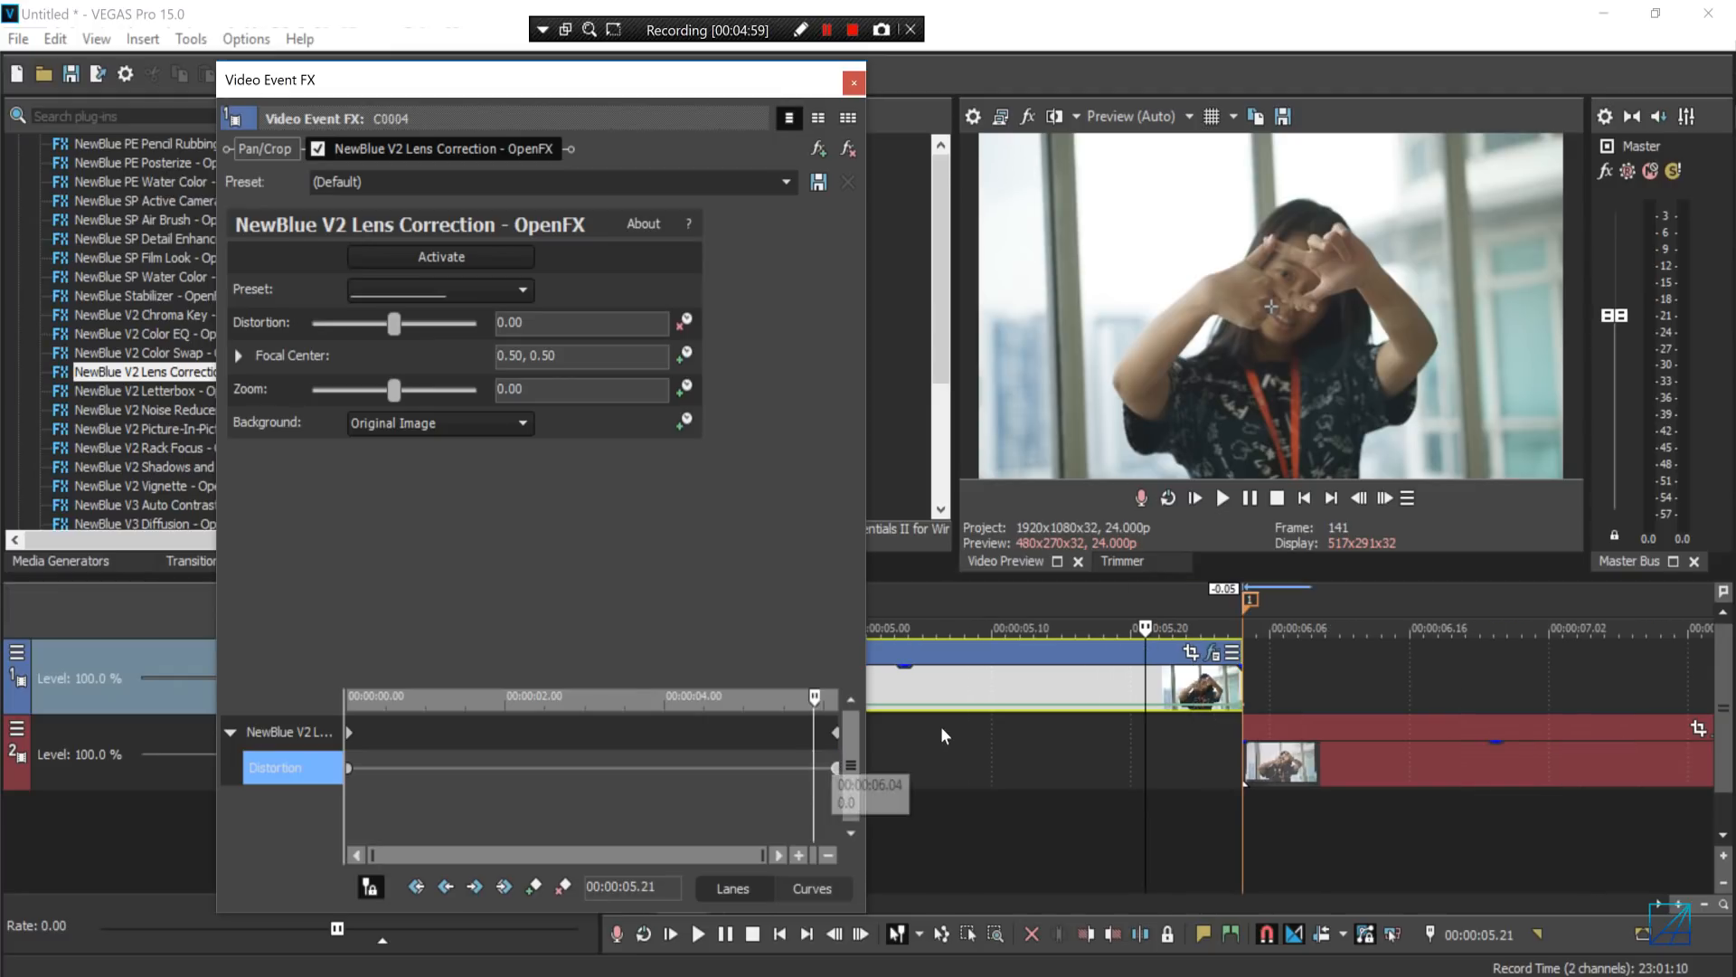
pyautogui.click(837, 767)
pyautogui.scroll(3, 841, 768)
pyautogui.press('Left')
pyautogui.press('Left')
pyautogui.press('Left')
pyautogui.press('Left')
pyautogui.press('Left')
pyautogui.press('Left')
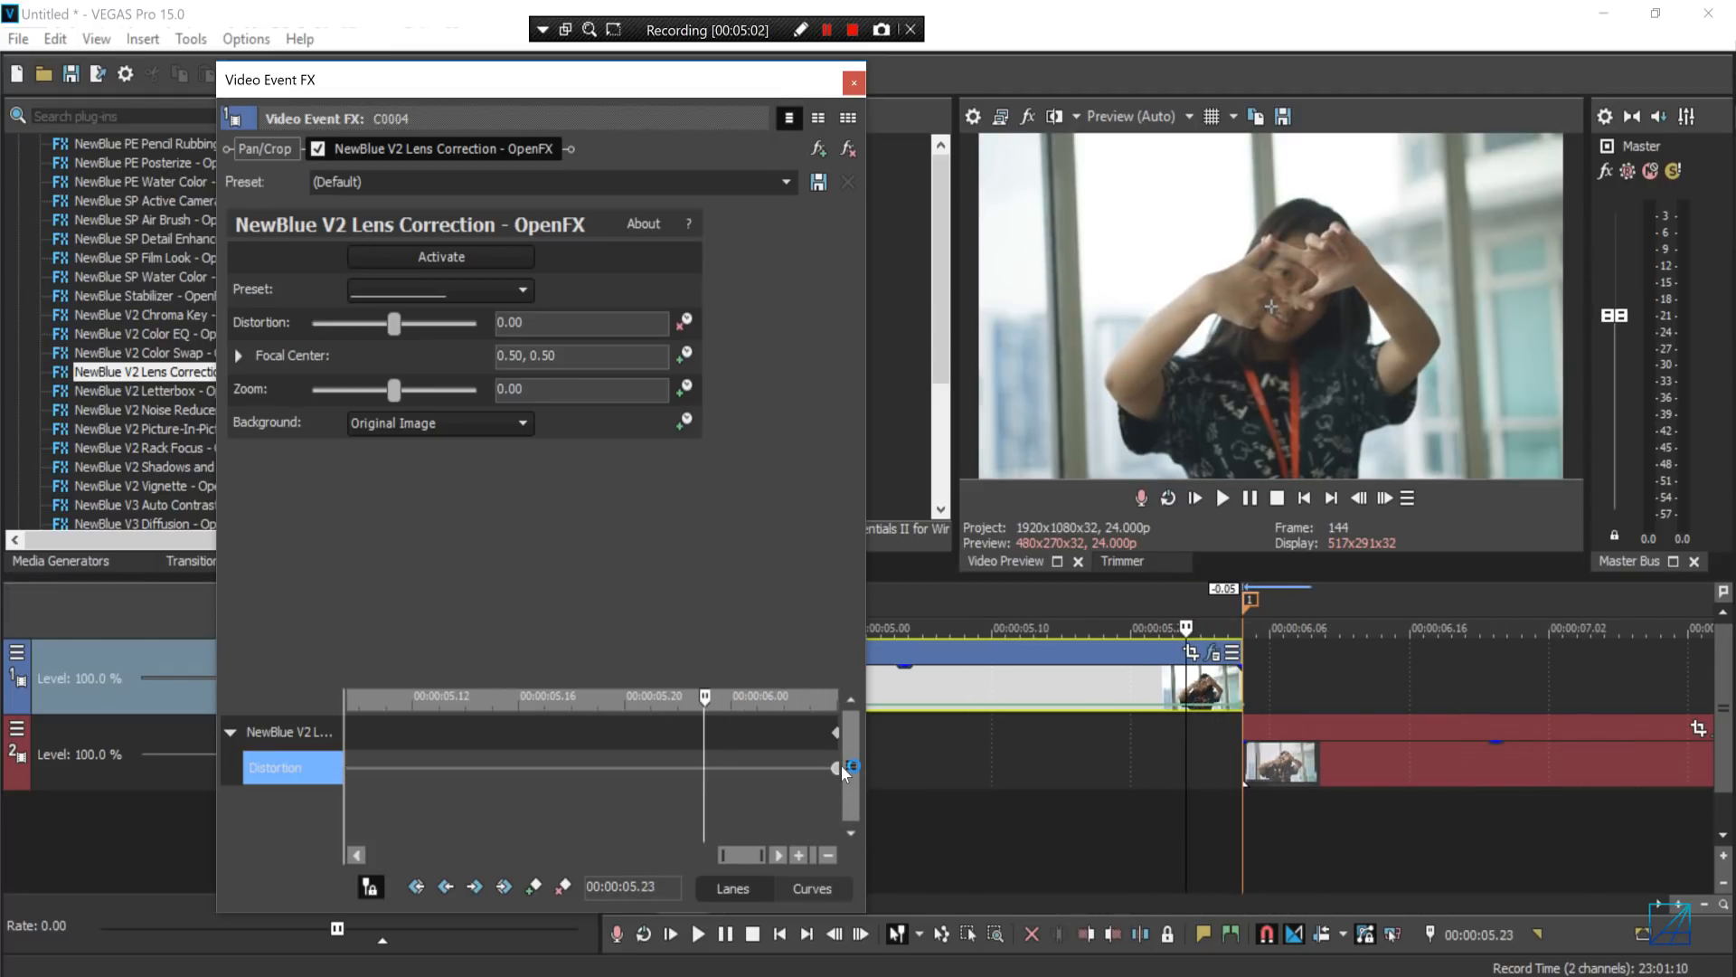
pyautogui.press('Left')
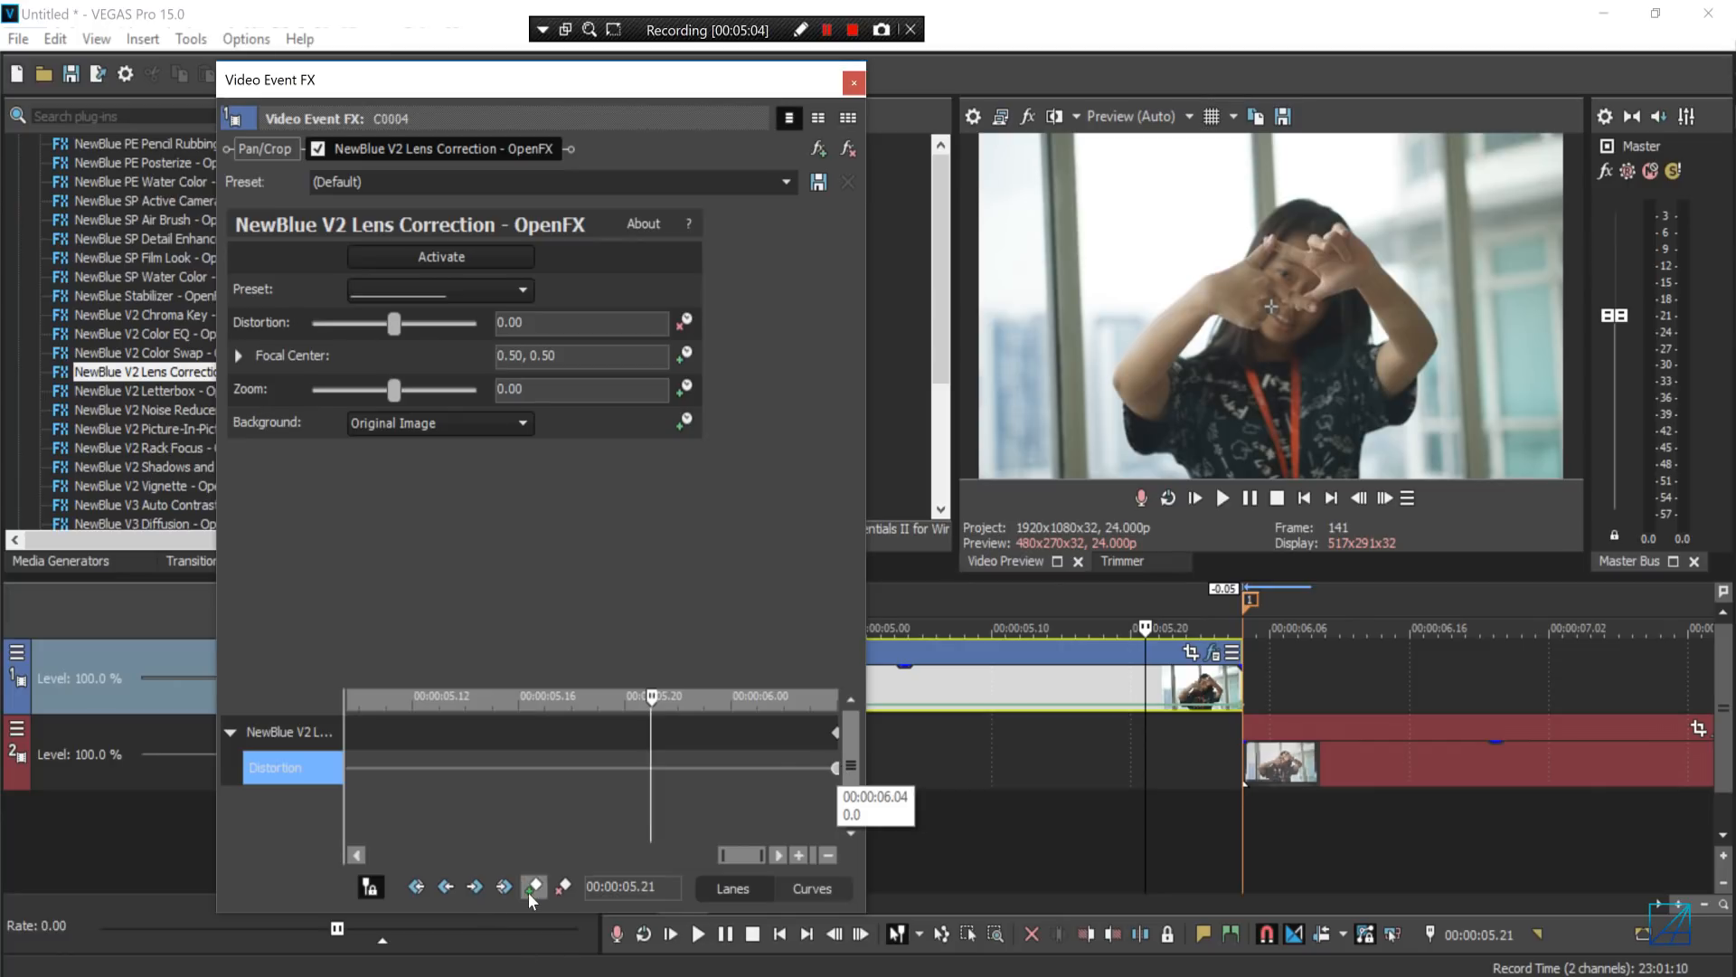
pyautogui.click(533, 886)
# - Pull C0004's last keyframe slightly earlier to 00:00:06.03 and set its Distortion to -25.00
pyautogui.click(834, 732)
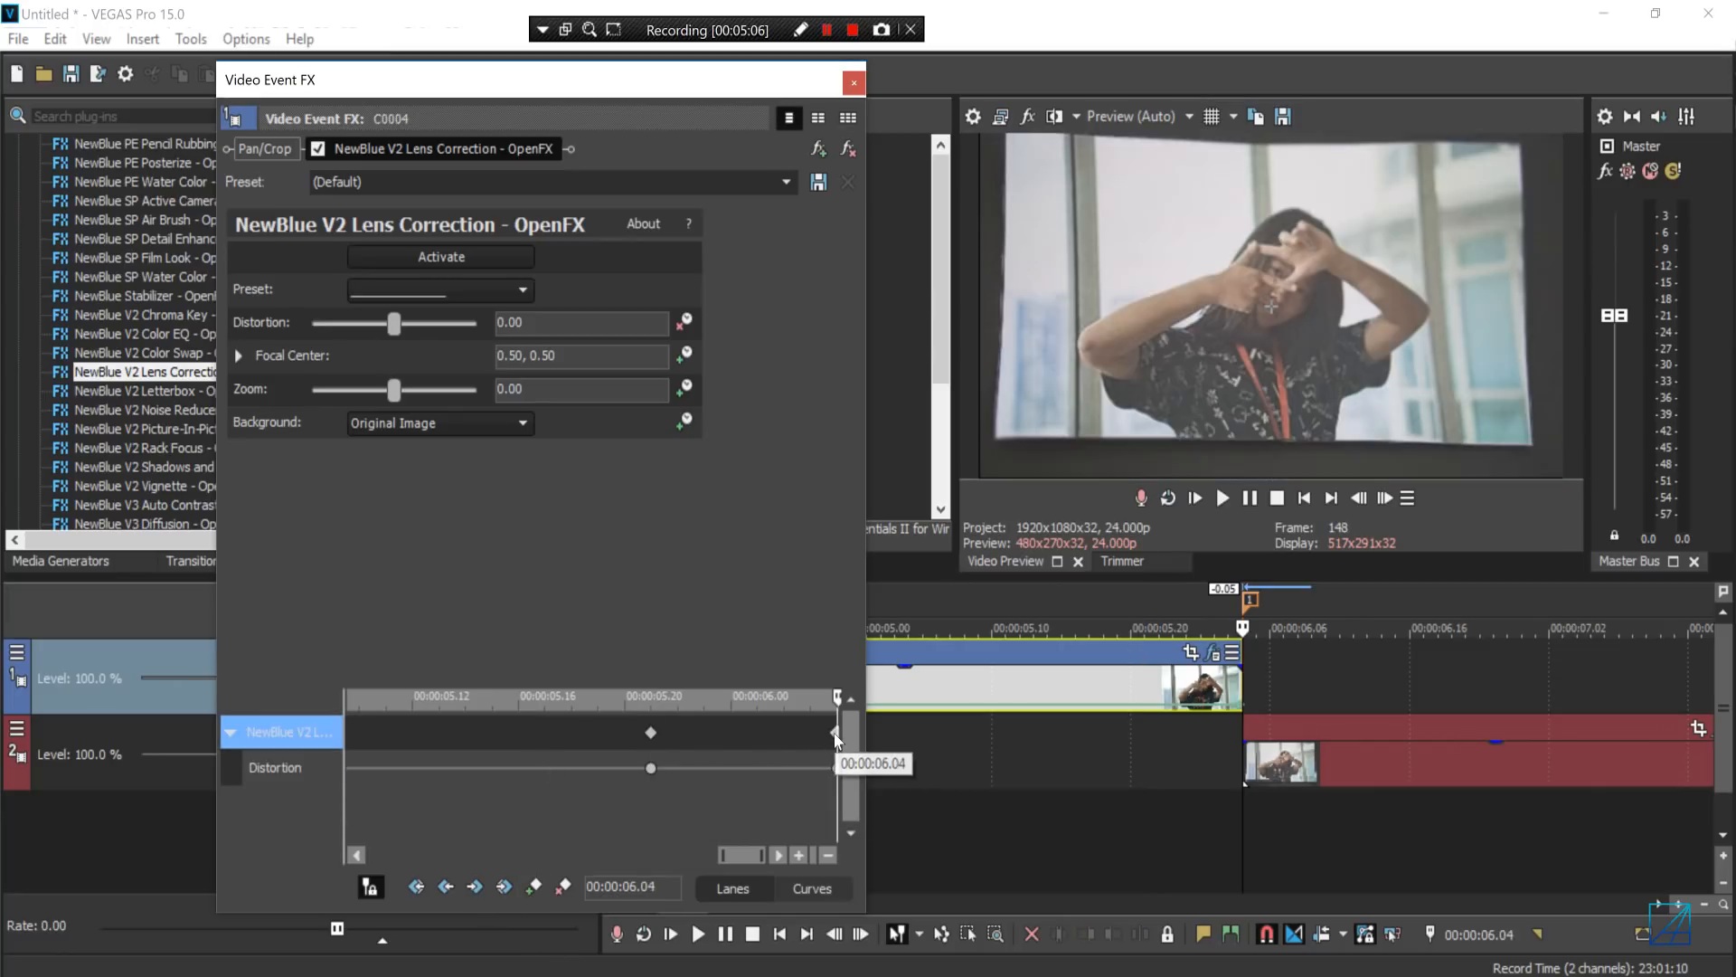
pyautogui.moveTo(835, 733); pyautogui.dragTo(810, 732)
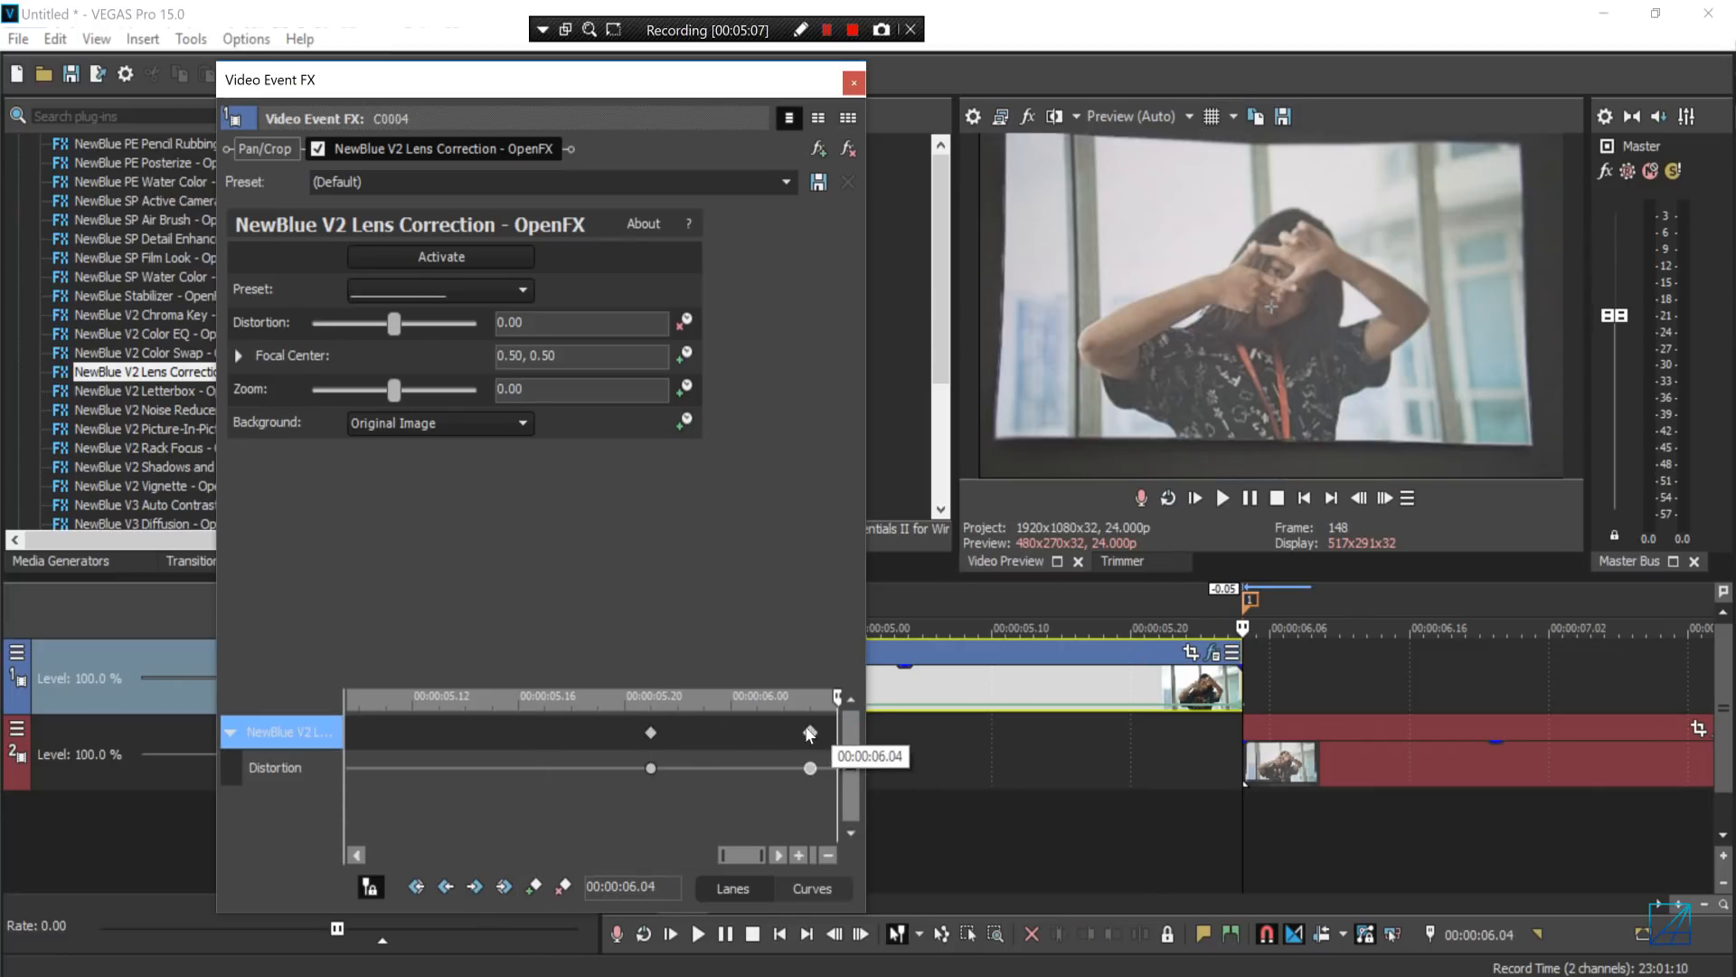
pyautogui.moveTo(395, 332); pyautogui.dragTo(374, 330)
pyautogui.moveTo(534, 325); pyautogui.dragTo(505, 314)
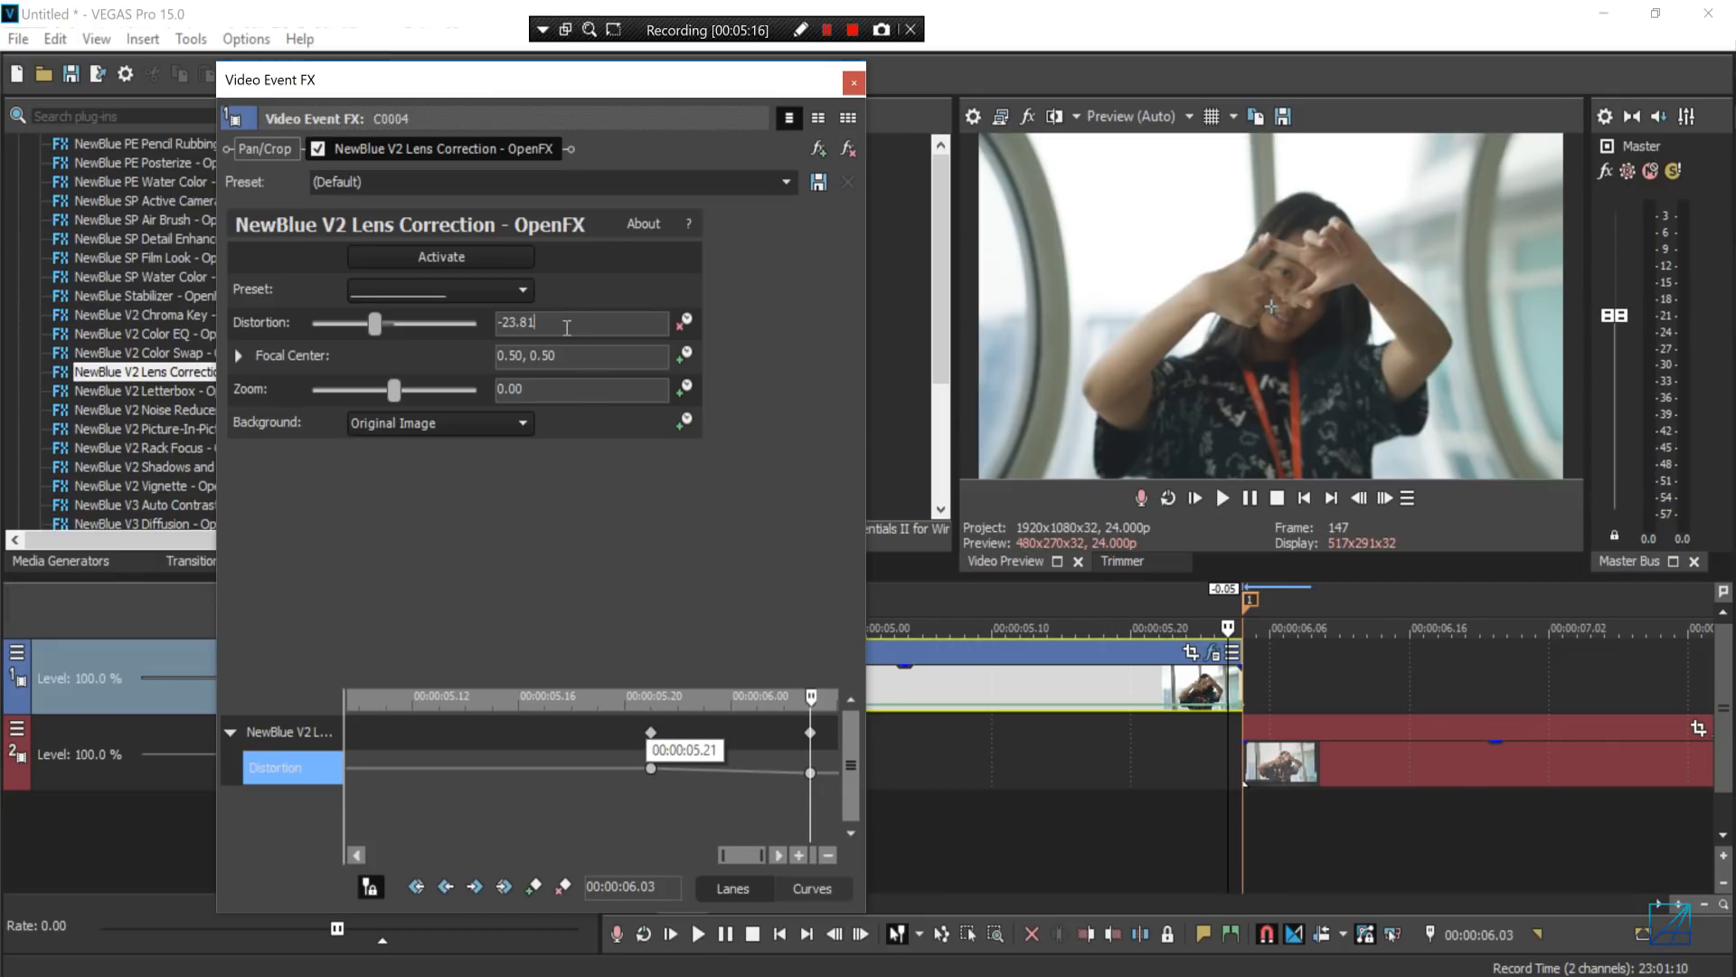
pyautogui.press('Return')
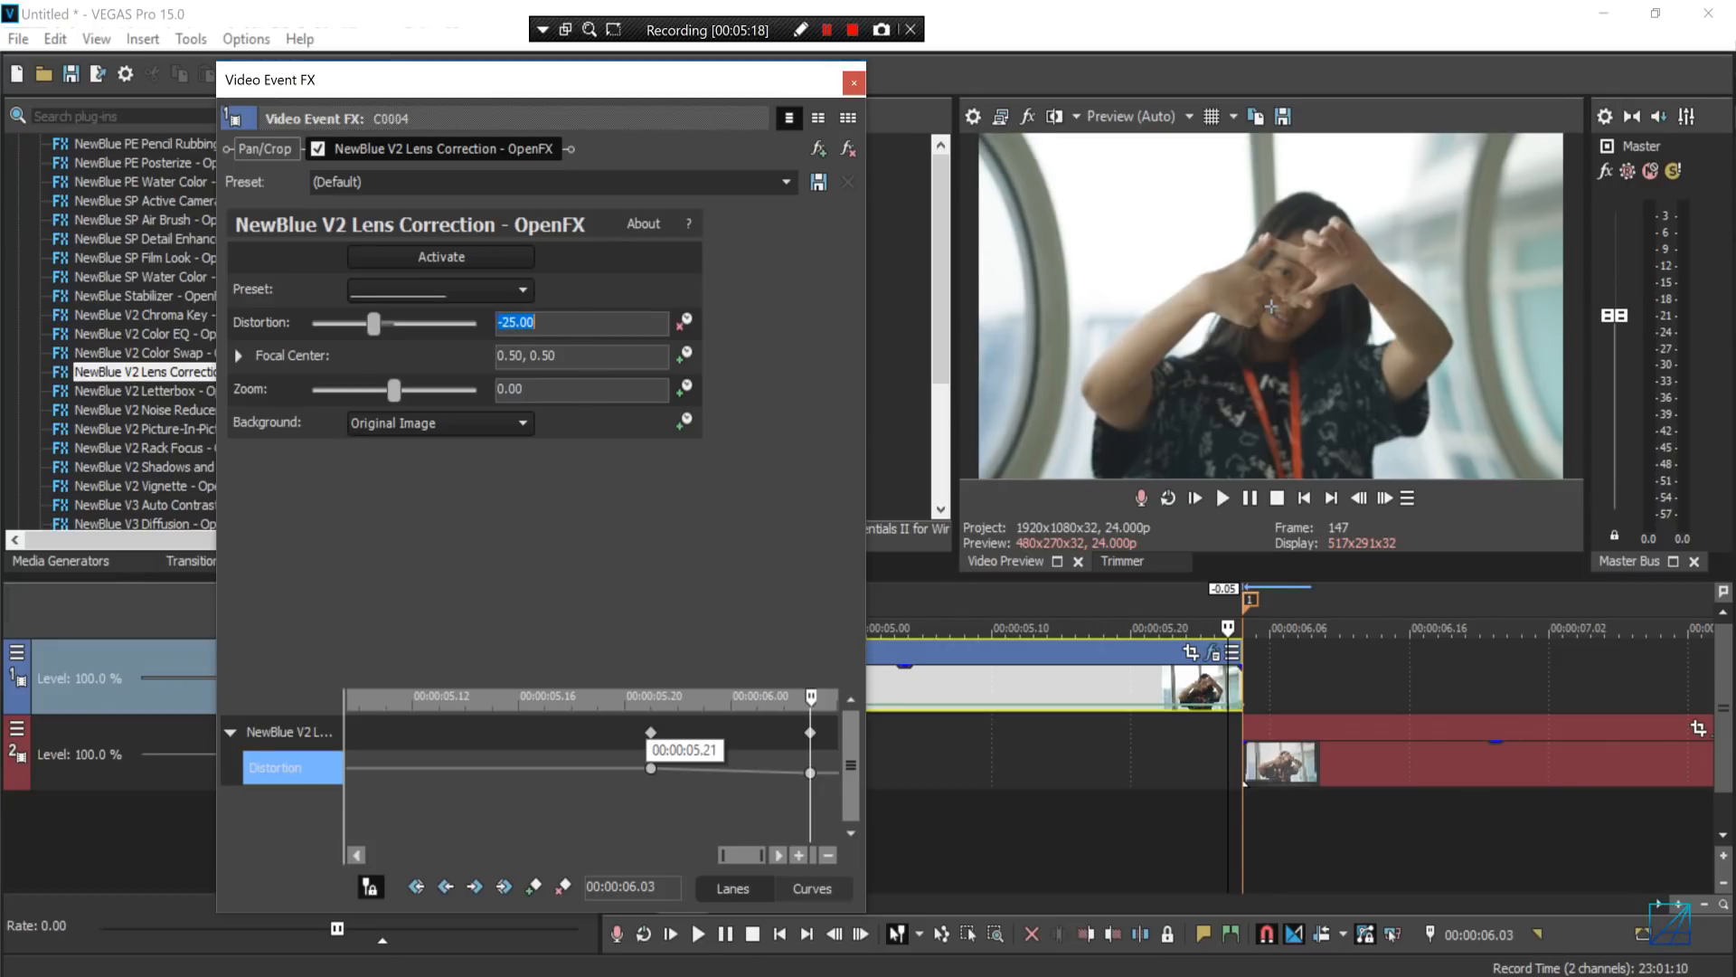
# - Move the -25.00 keyframe back to 00:00:06.04, check the distortion at 00:00:06.01 and close C0004's effect settings
pyautogui.moveTo(811, 732); pyautogui.dragTo(855, 734)
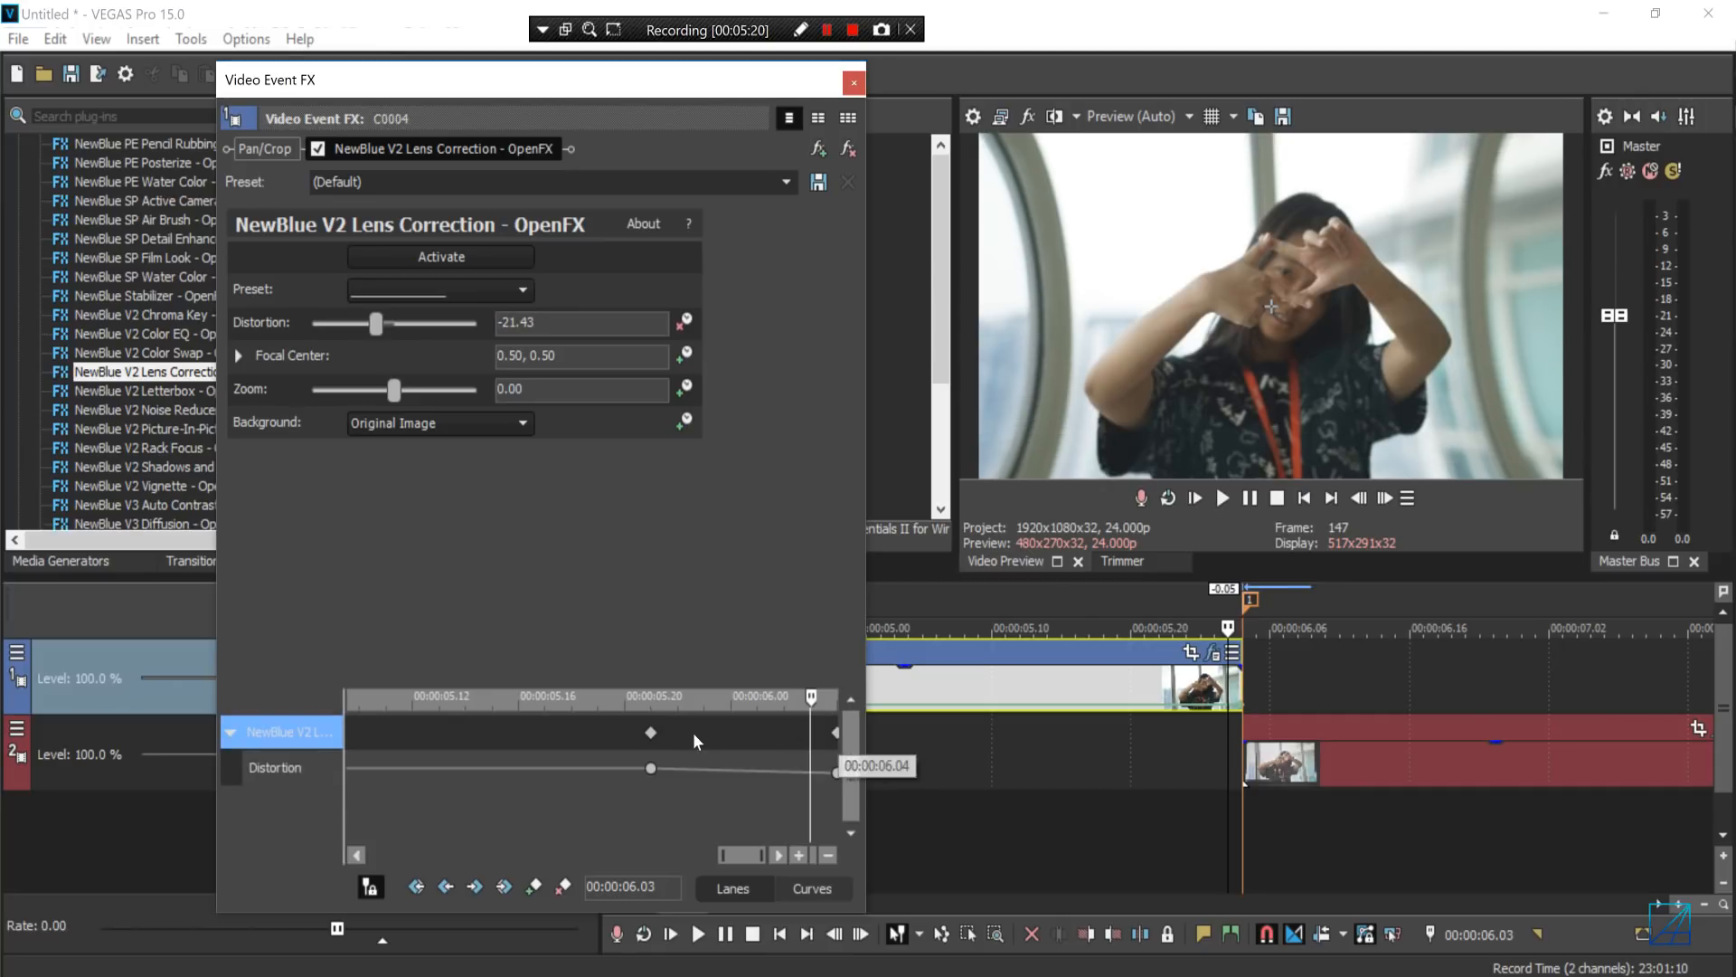
pyautogui.moveTo(649, 742); pyautogui.dragTo(758, 694)
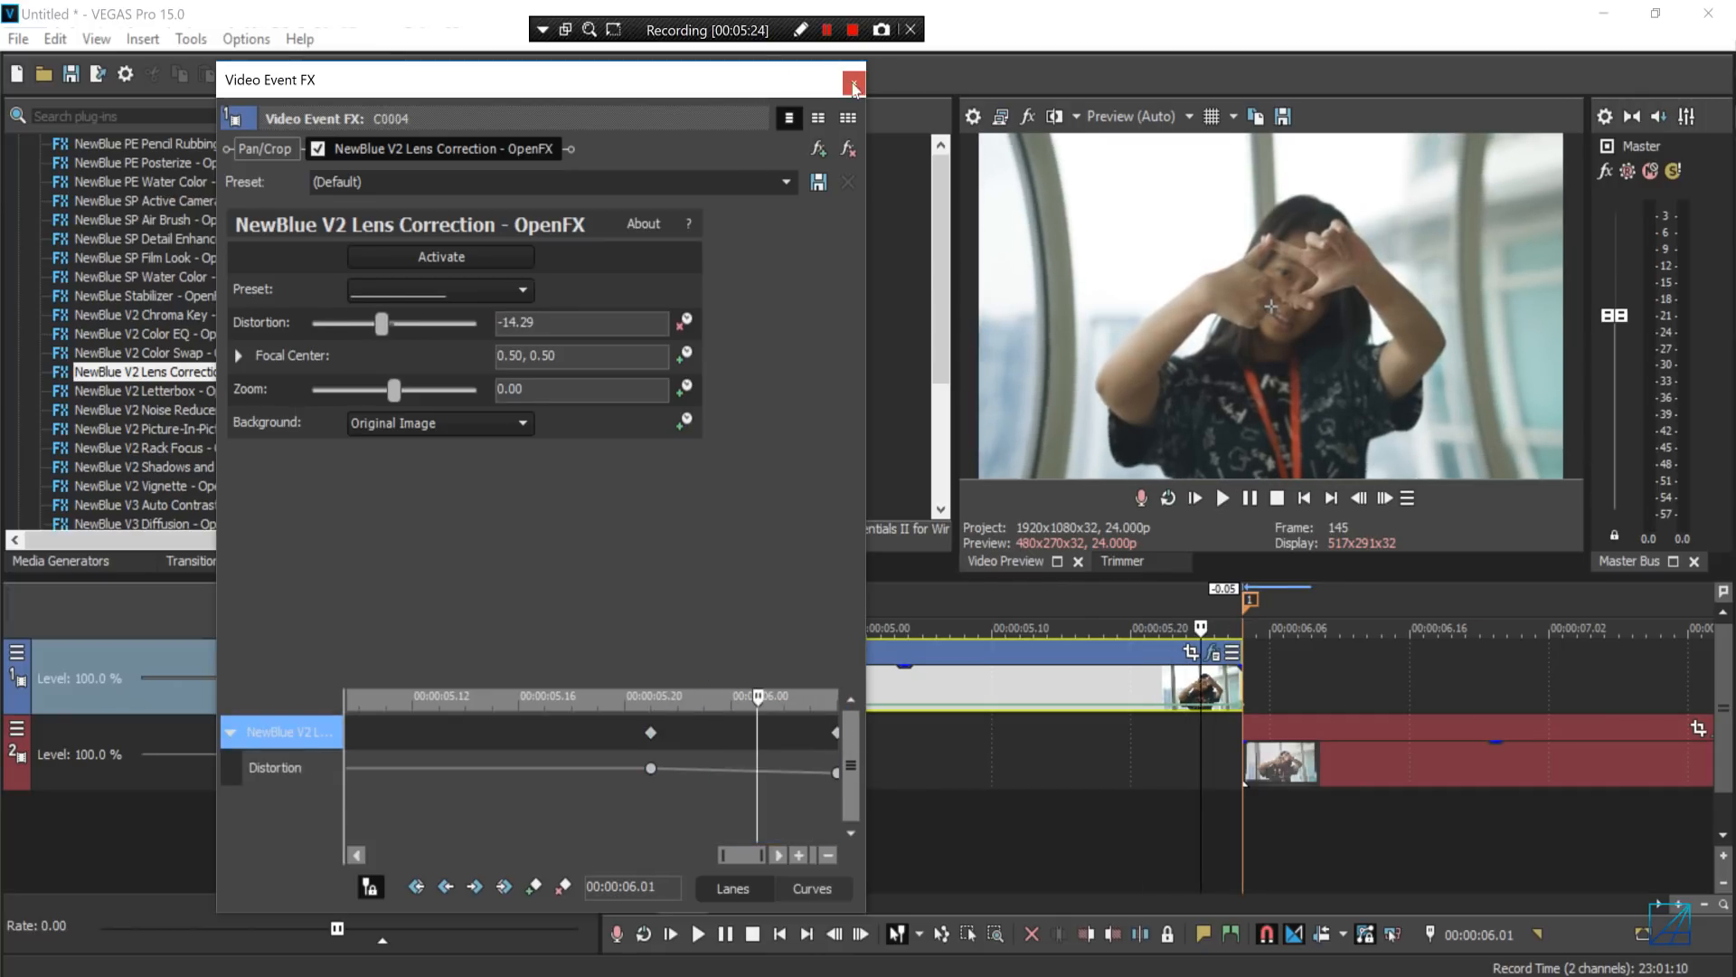
pyautogui.click(853, 84)
# - Set C0010's Lens Correction background to Transparent and enable keyframe animation for its Distortion
pyautogui.scroll(-3, 1447, 737)
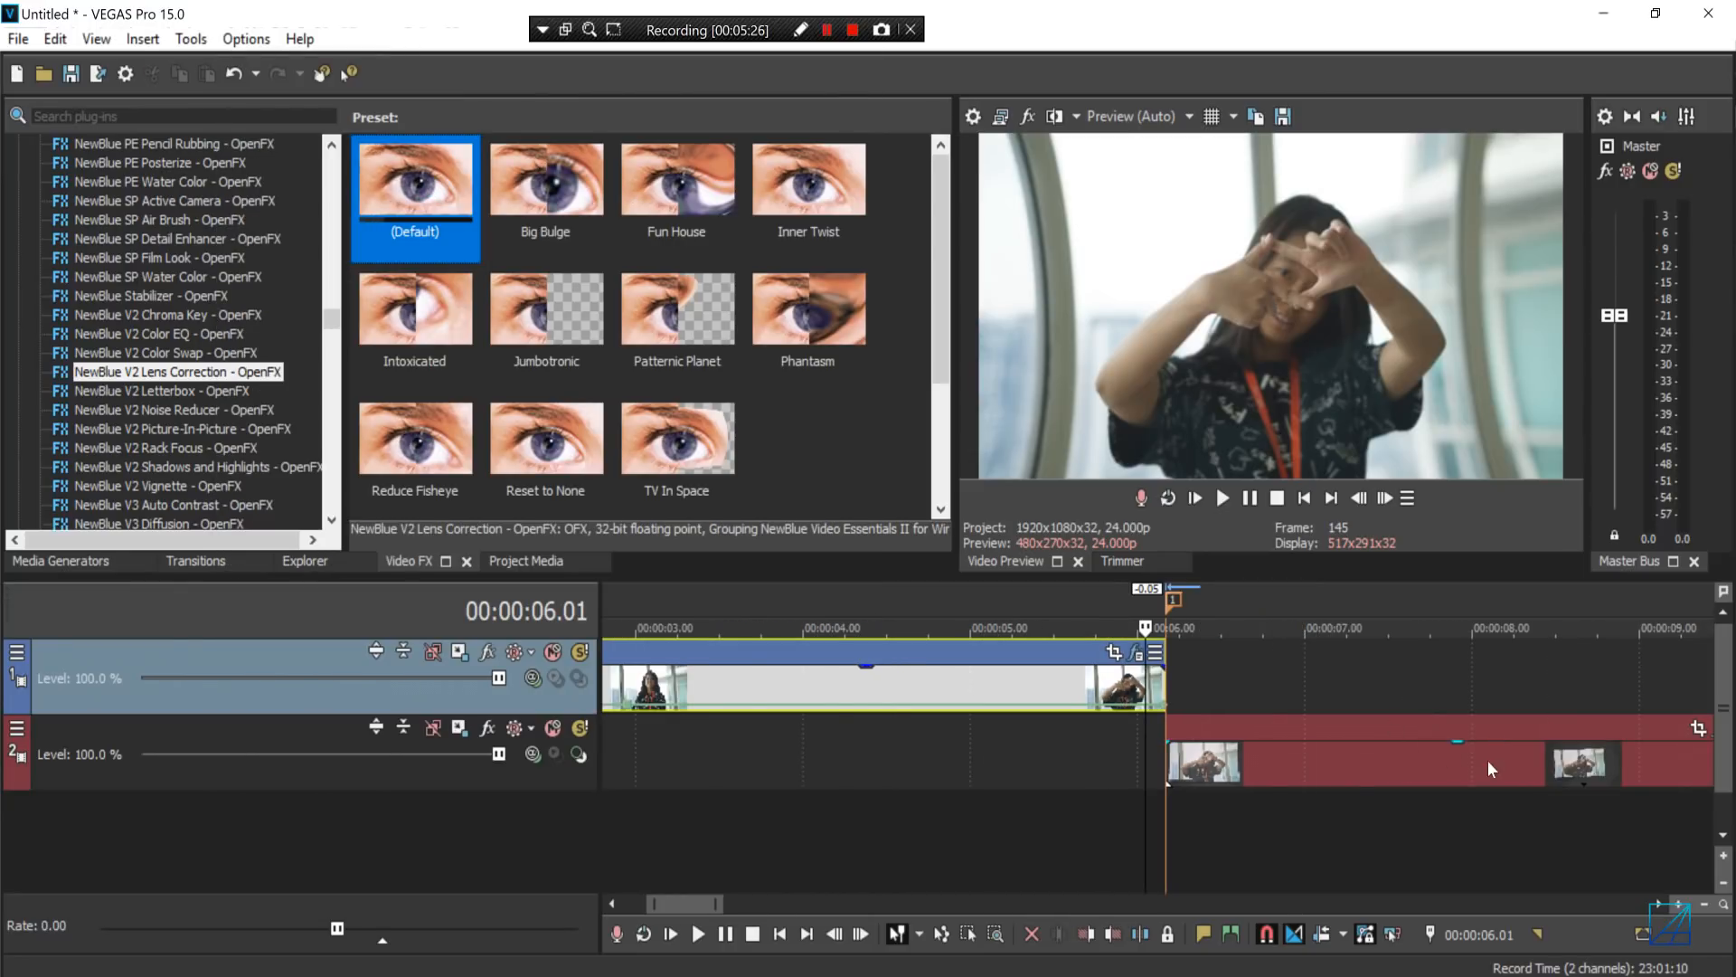
pyautogui.scroll(-3, 1492, 764)
pyautogui.click(1508, 729)
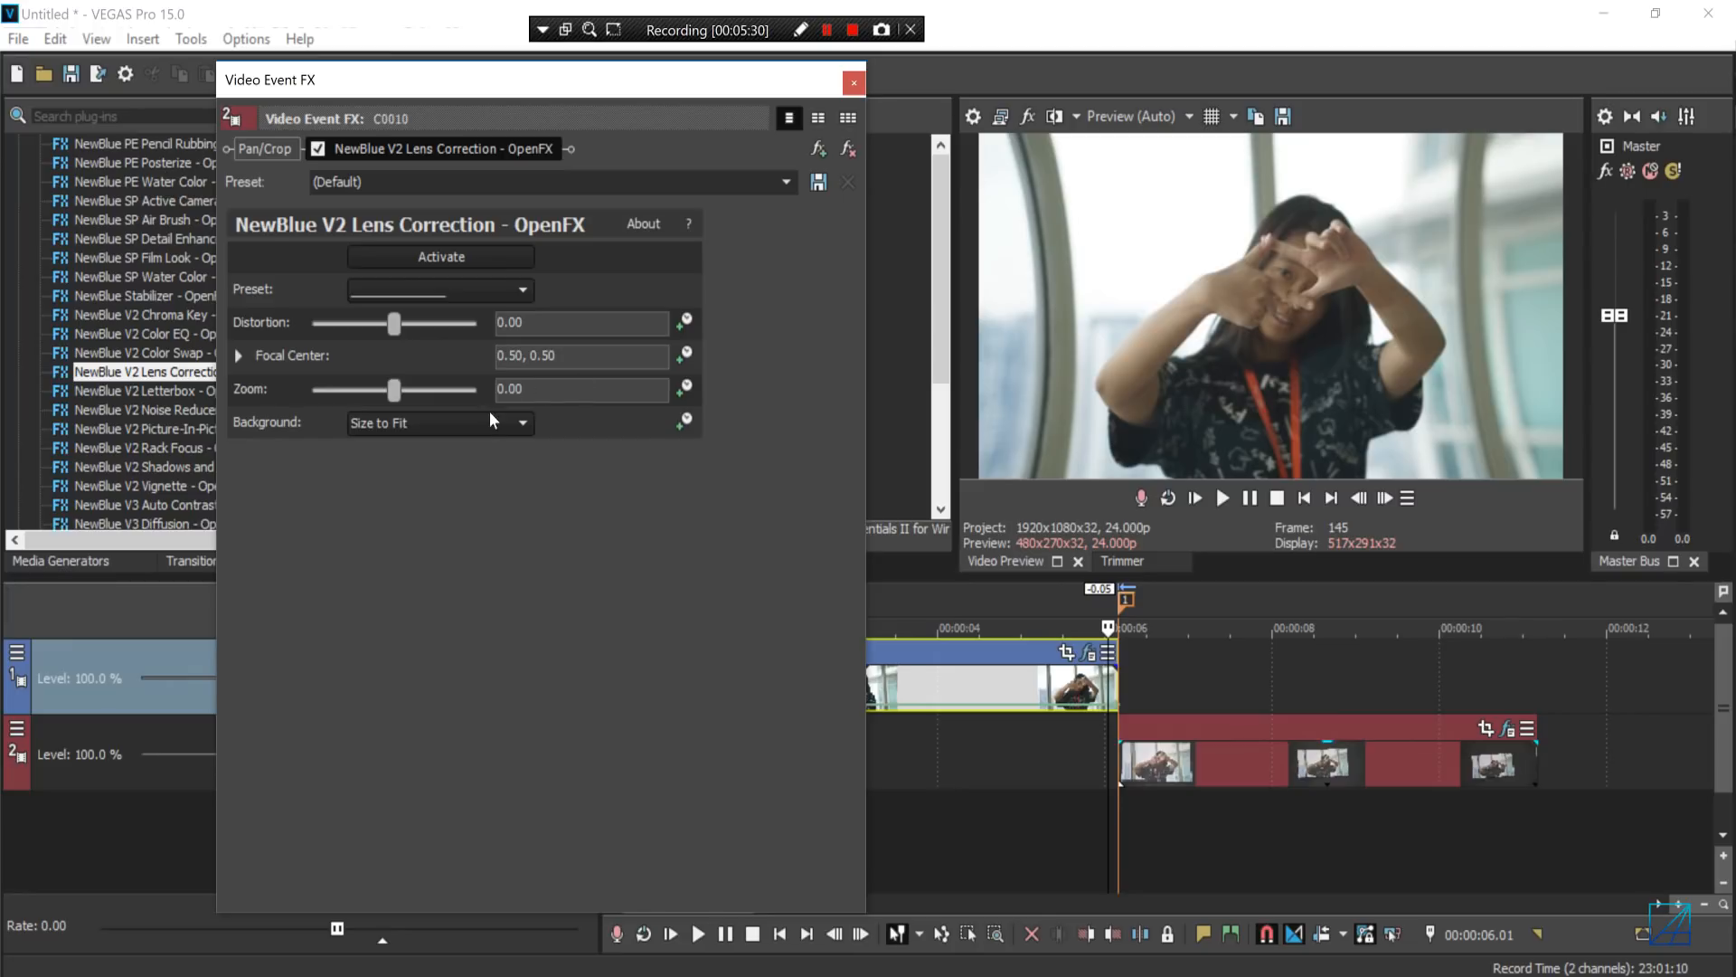
pyautogui.click(487, 421)
pyautogui.click(452, 445)
pyautogui.click(686, 320)
# - Set Distortion to -25 on C0010's first keyframe at 00:00:00.00 and play the opening frames of the clip
pyautogui.click(349, 767)
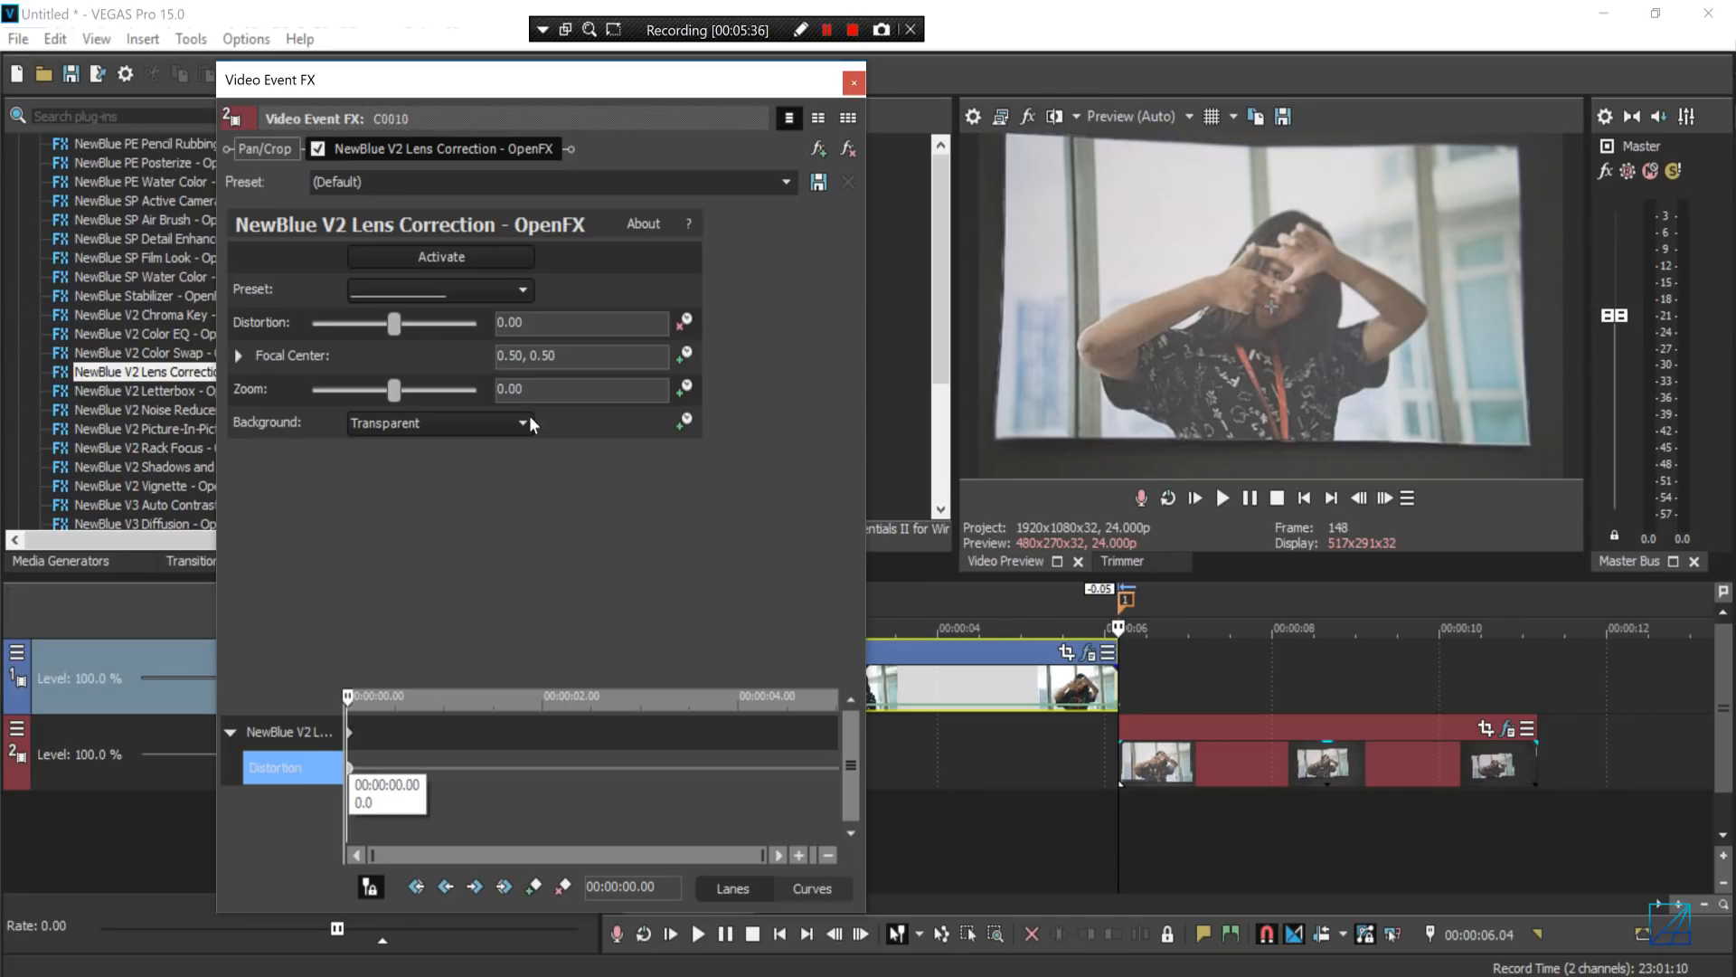
pyautogui.click(536, 313)
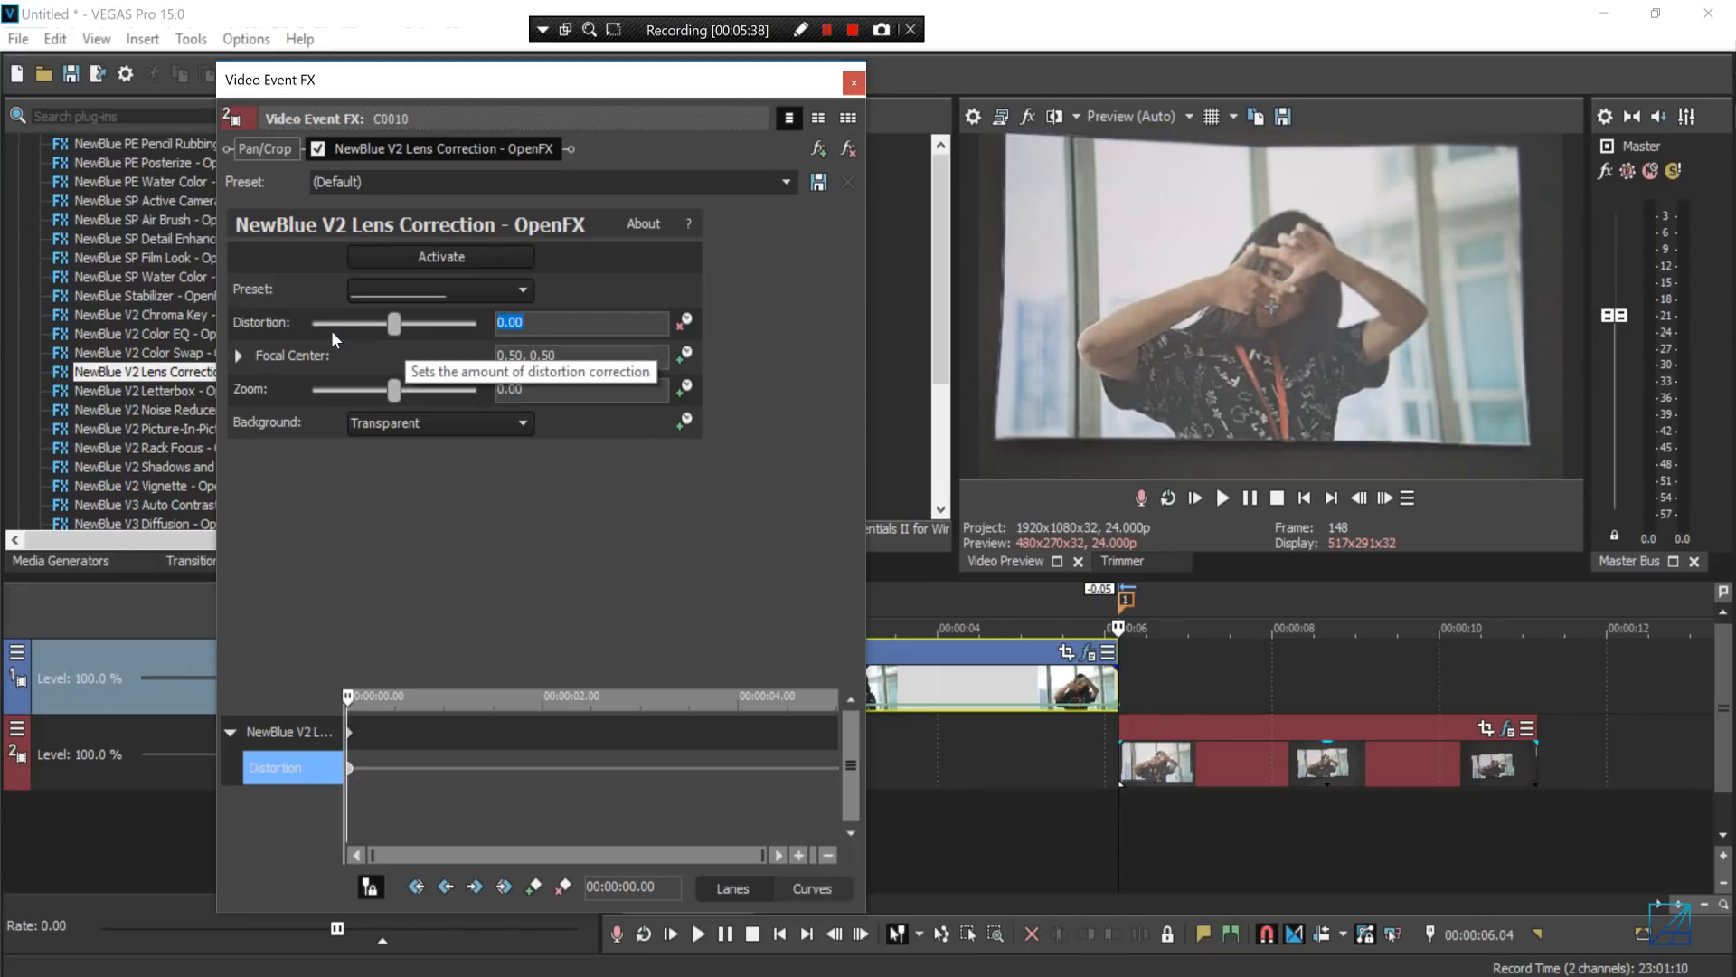
pyautogui.write('-25')
pyautogui.press('Return')
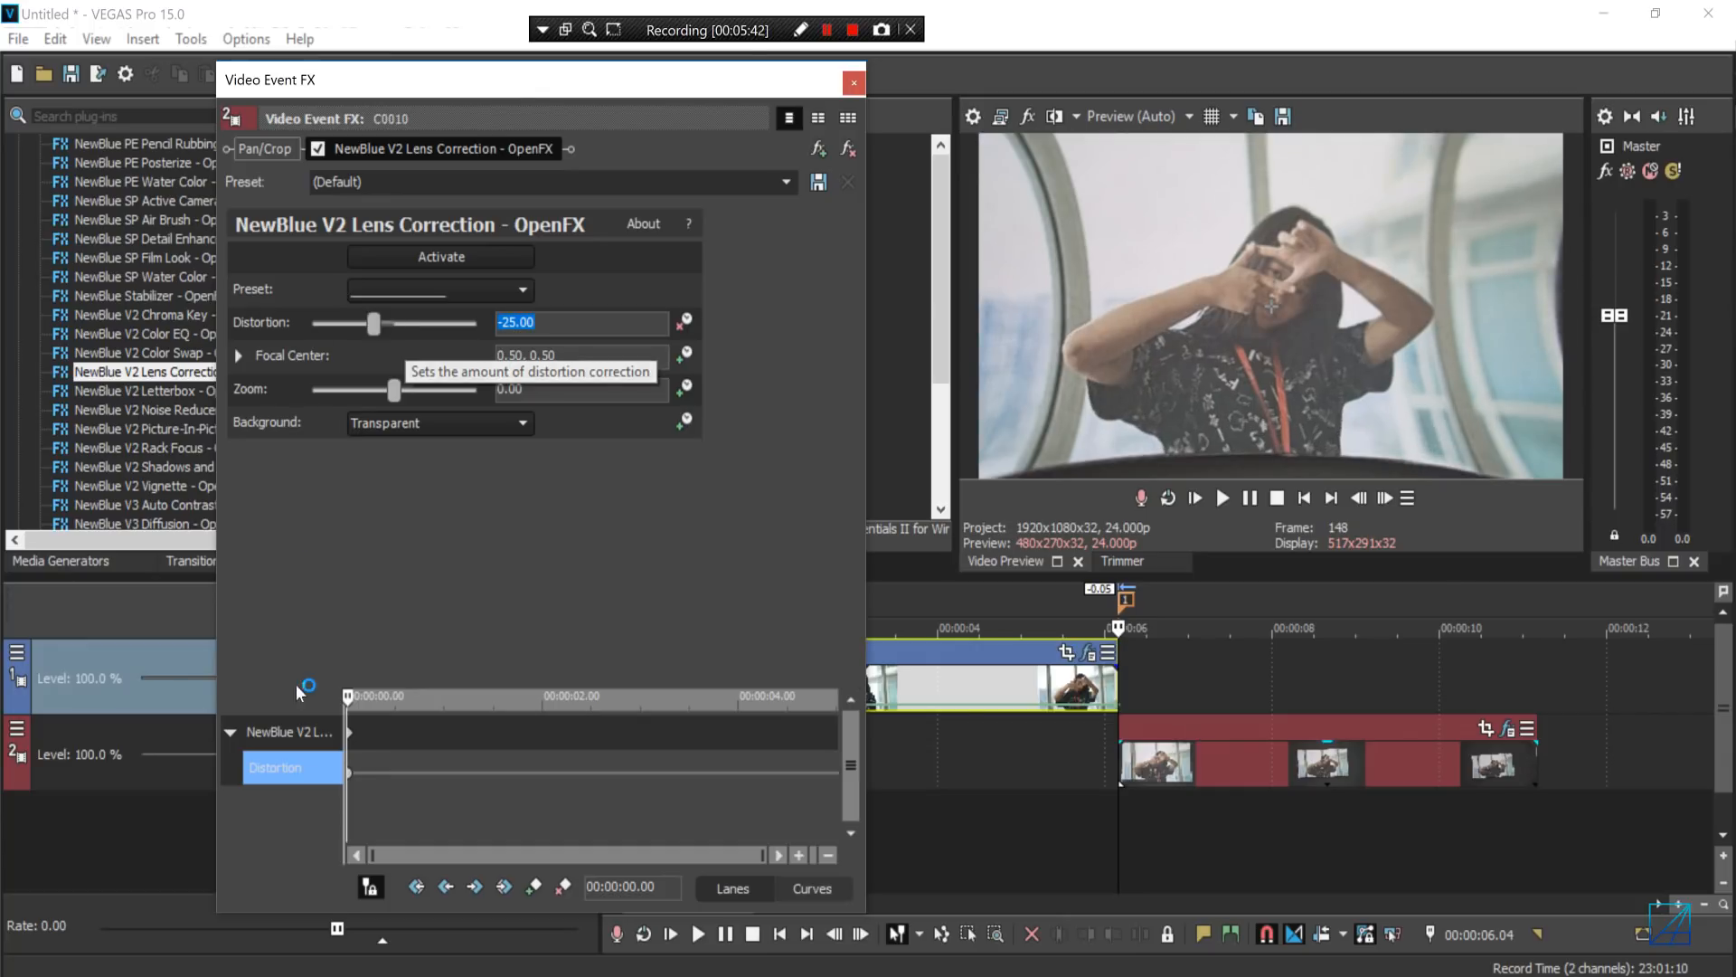
pyautogui.click(347, 775)
pyautogui.press('space')
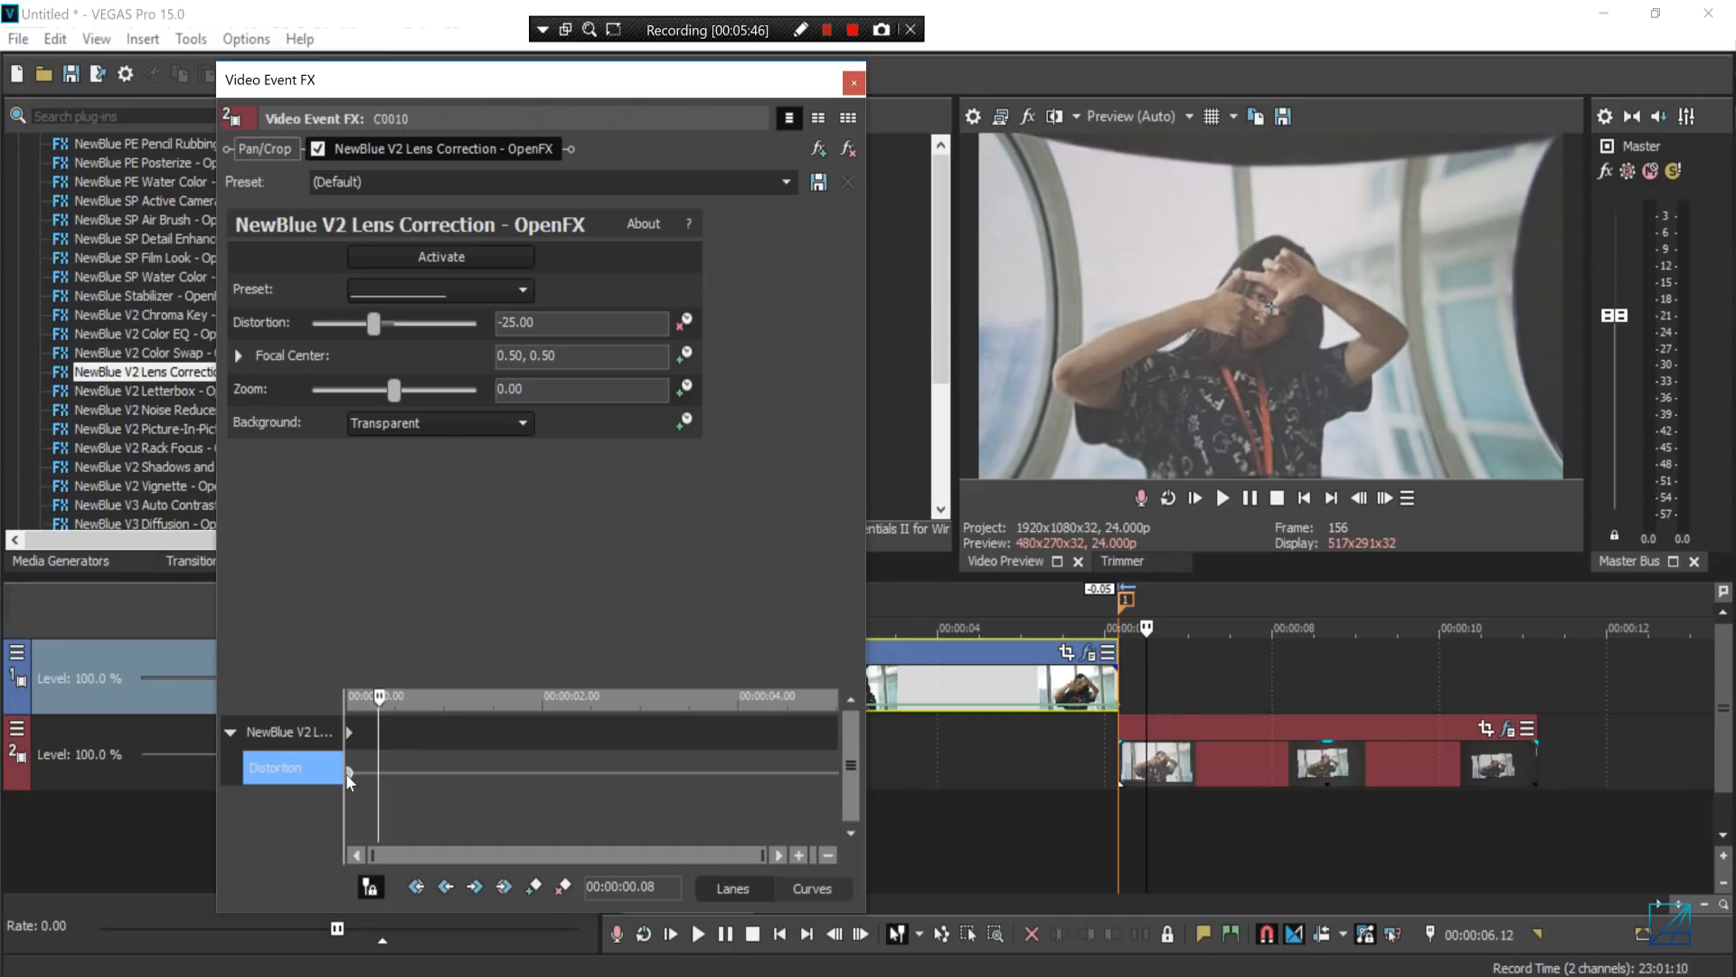
# - Set C0010's Distortion to 0 at 00:00:00.07, close its effect settings and review the frames around the cut
pyautogui.doubleClick(582, 331)
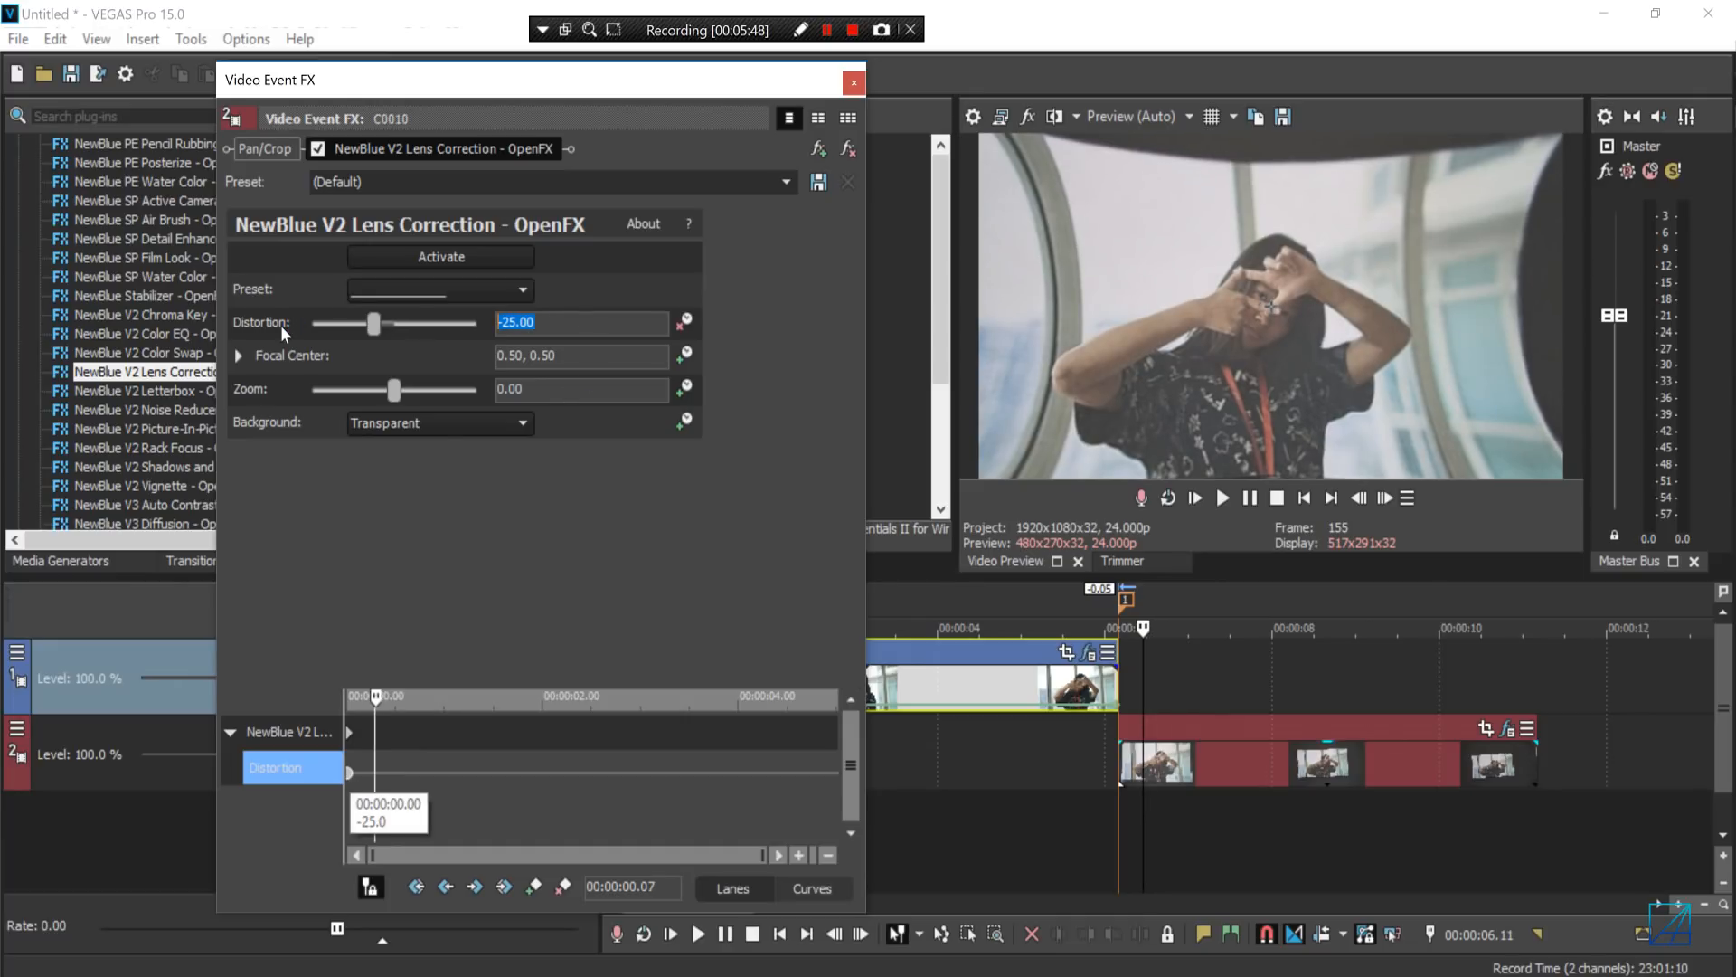
pyautogui.write('0')
pyautogui.press('Return')
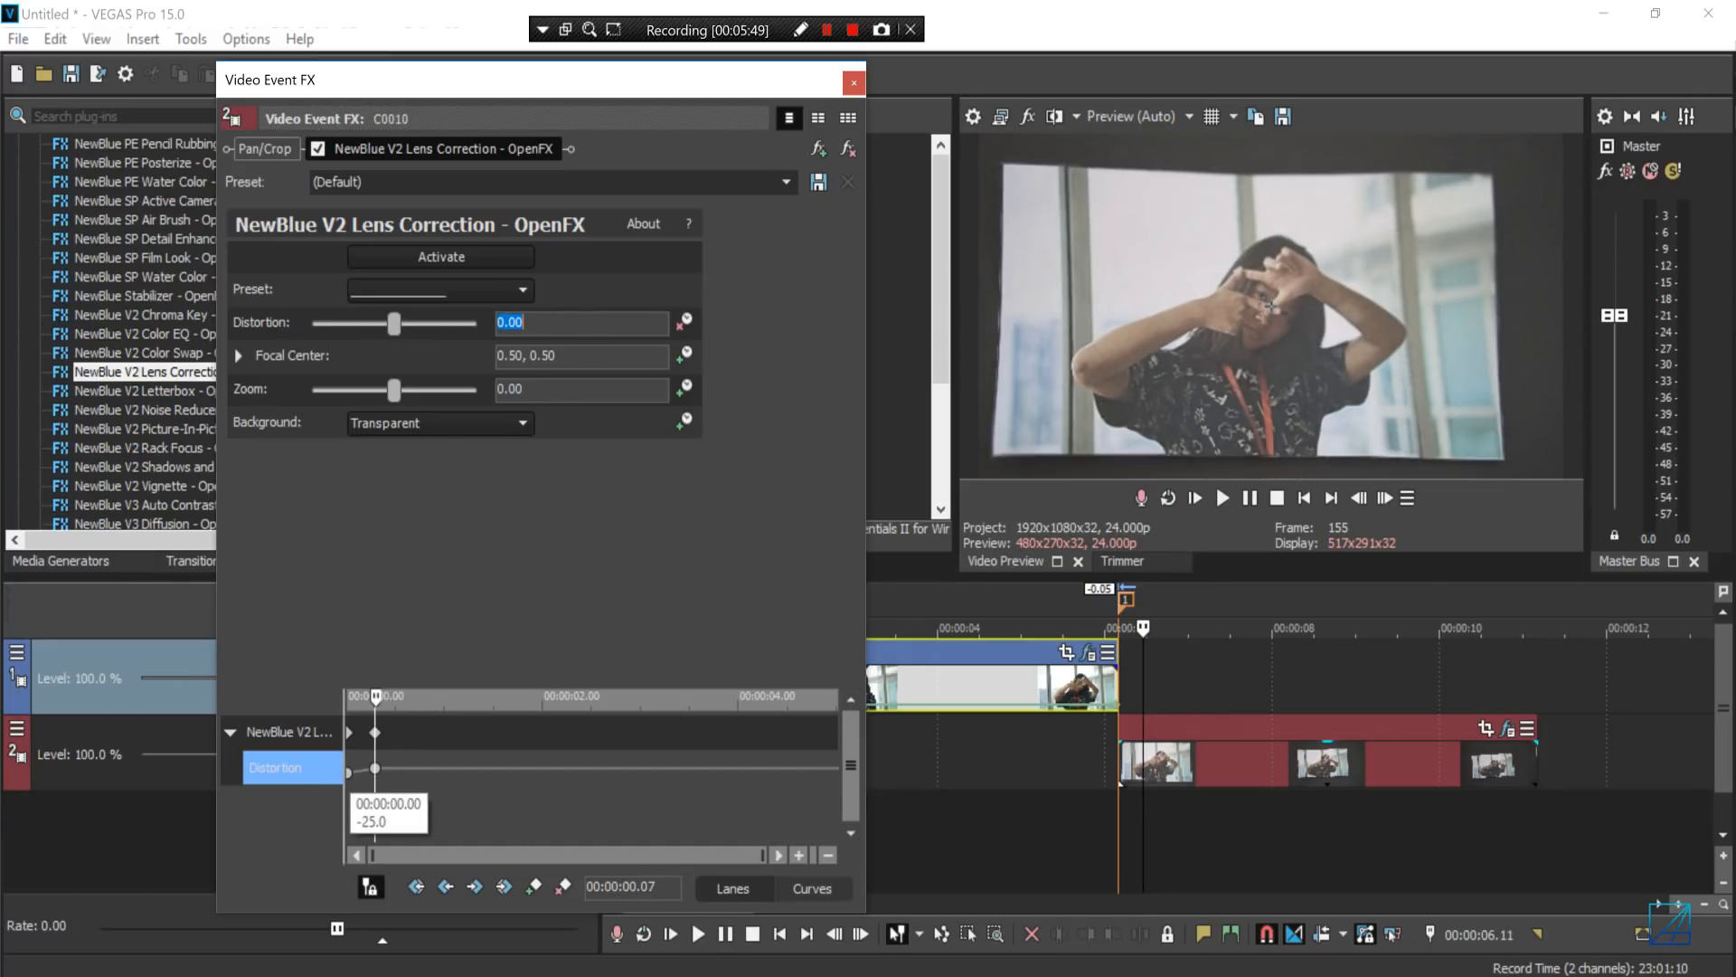
pyautogui.click(854, 83)
pyautogui.scroll(3, 1138, 838)
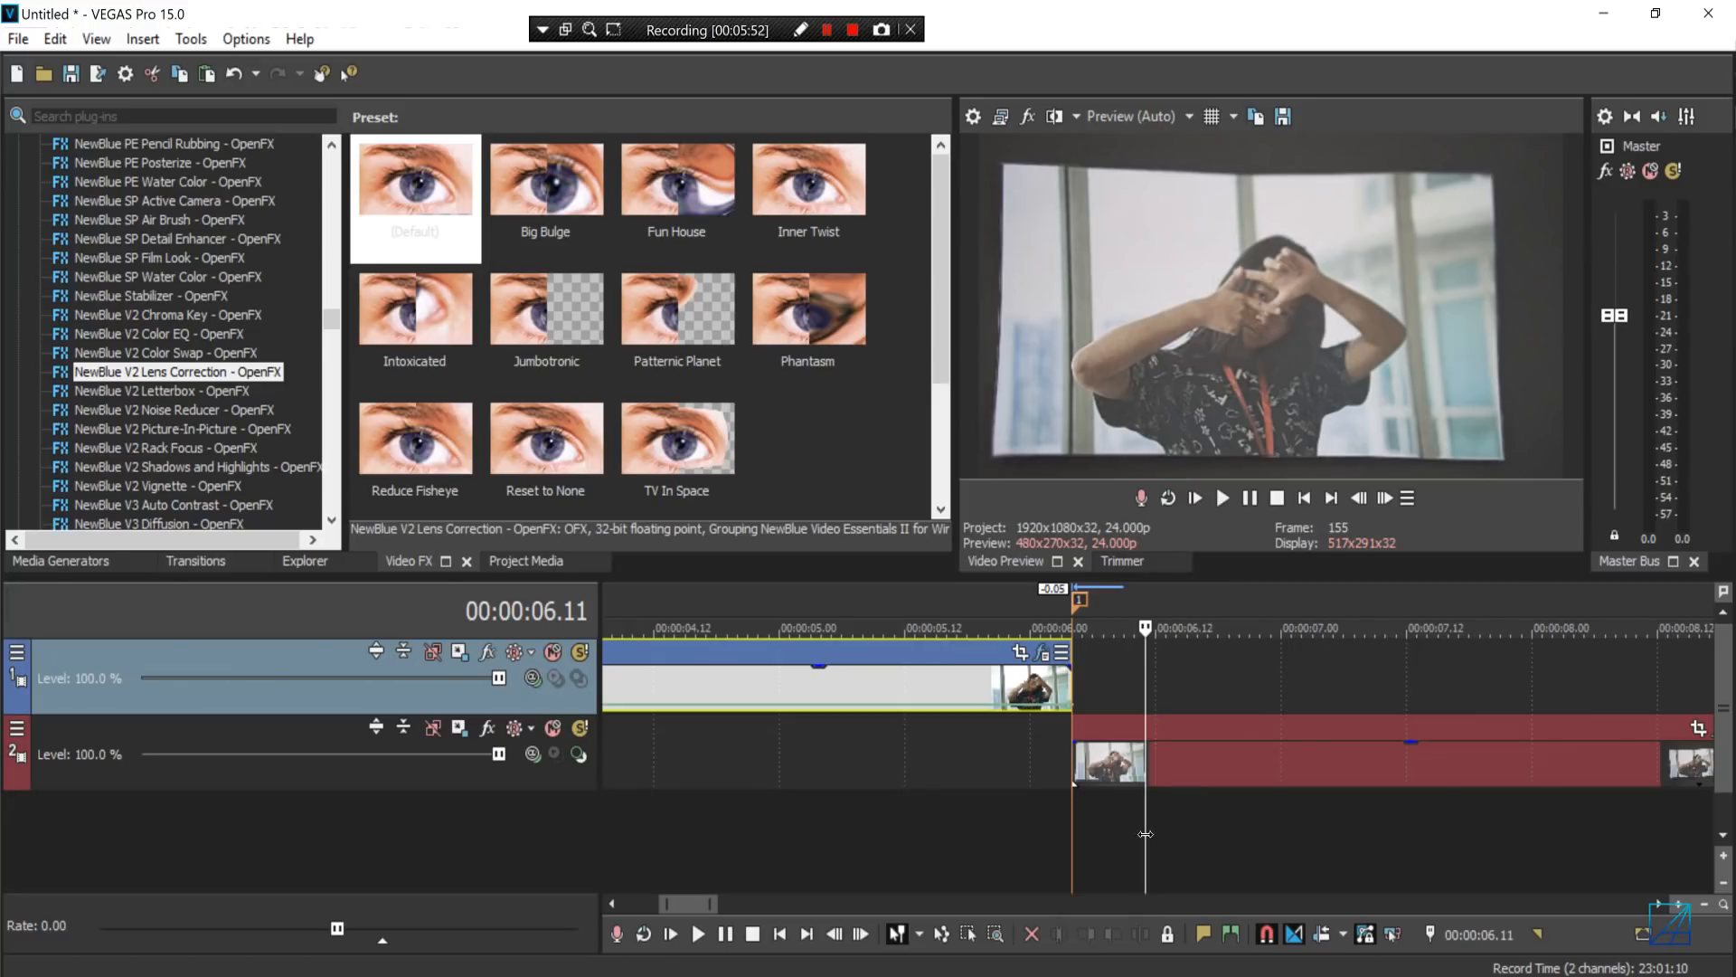
pyautogui.moveTo(1145, 834); pyautogui.dragTo(1024, 845)
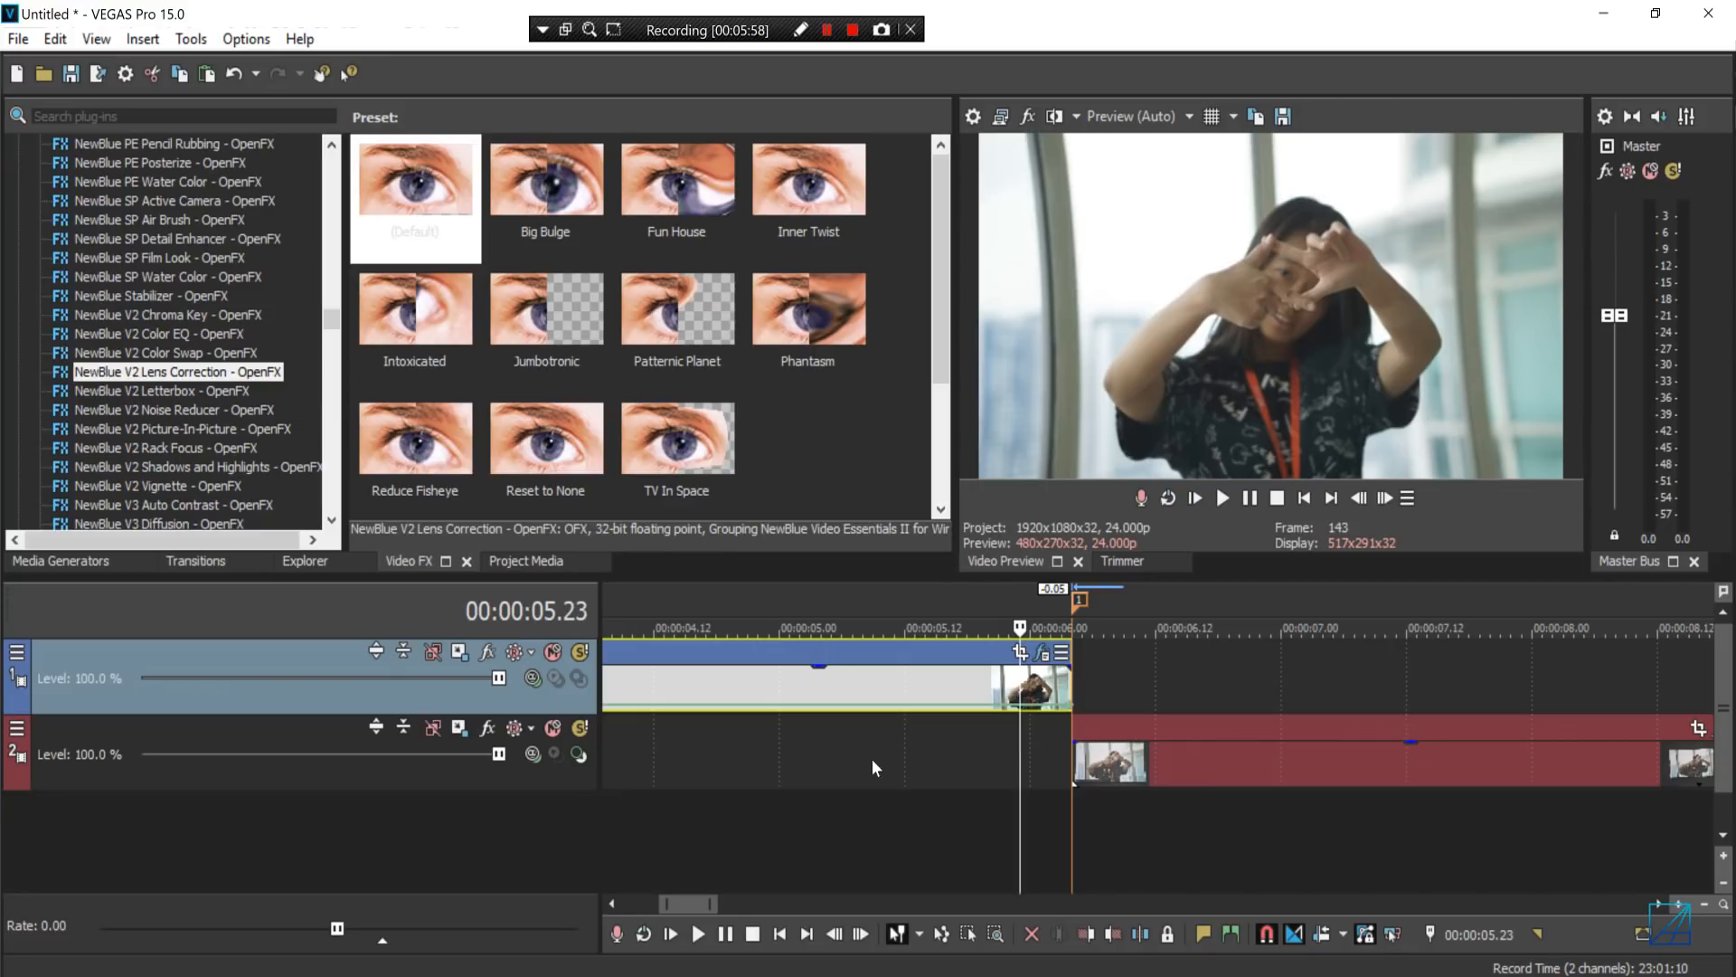
# - Apply the default VEGAS Brightness and Contrast effect to both C0004 and C0010
pyautogui.scroll(2, 307, 425)
pyautogui.moveTo(335, 307); pyautogui.dragTo(331, 149)
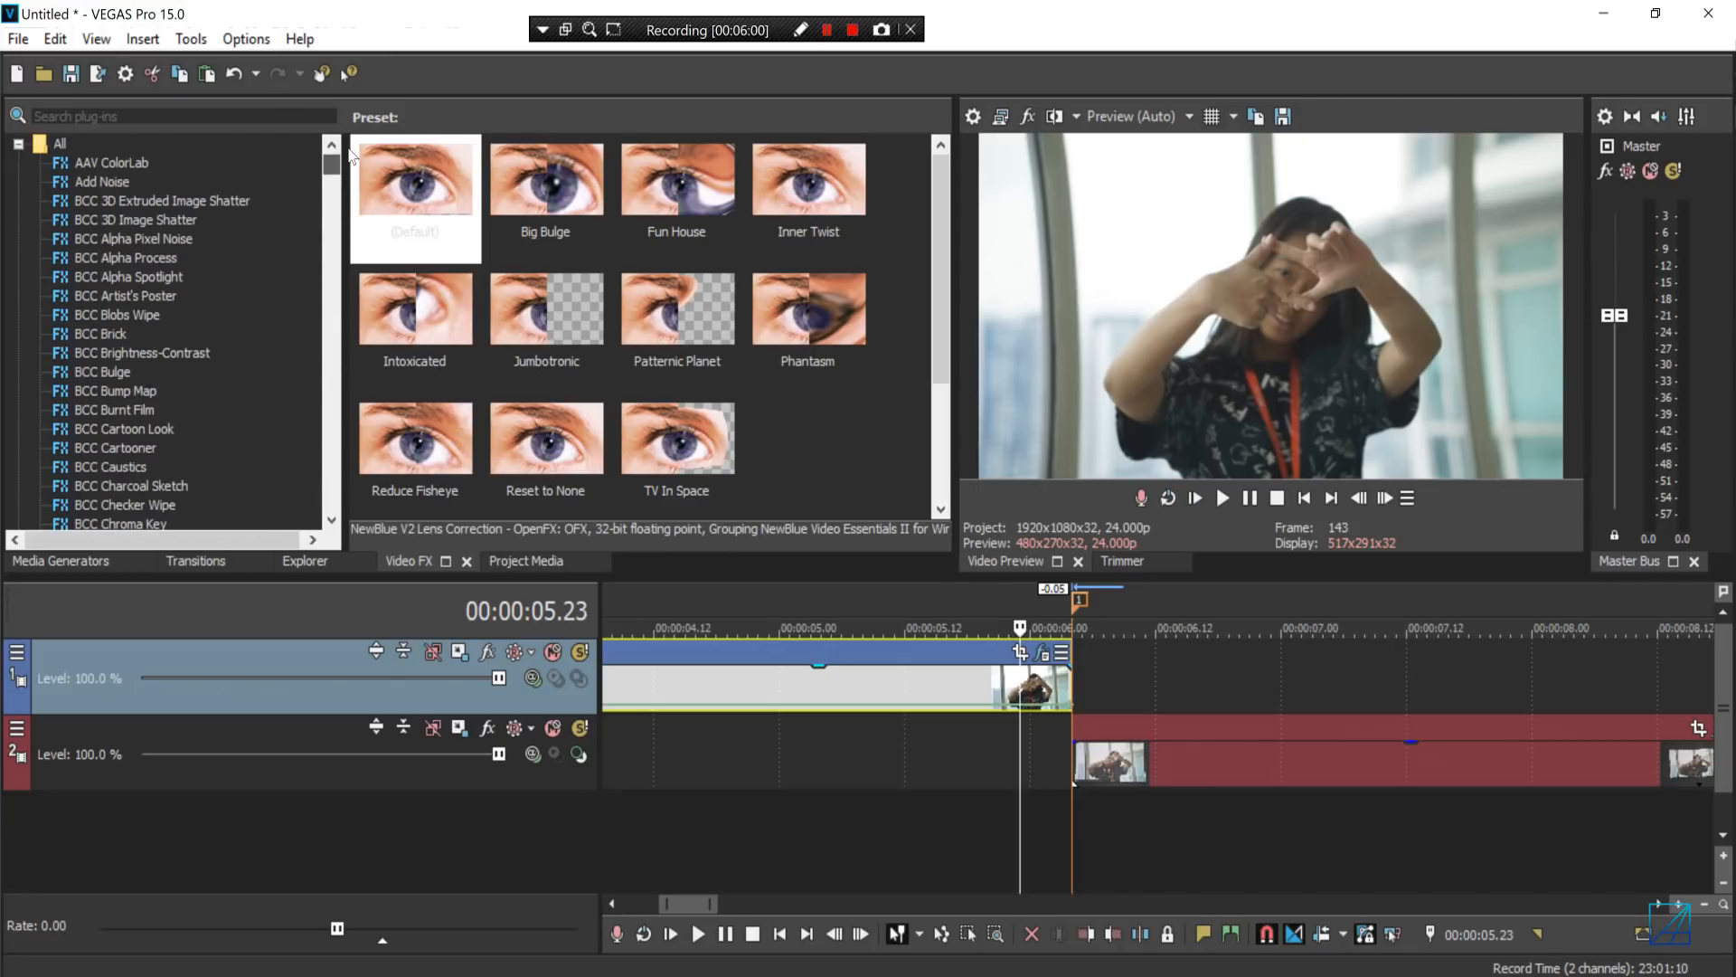
pyautogui.click(18, 145)
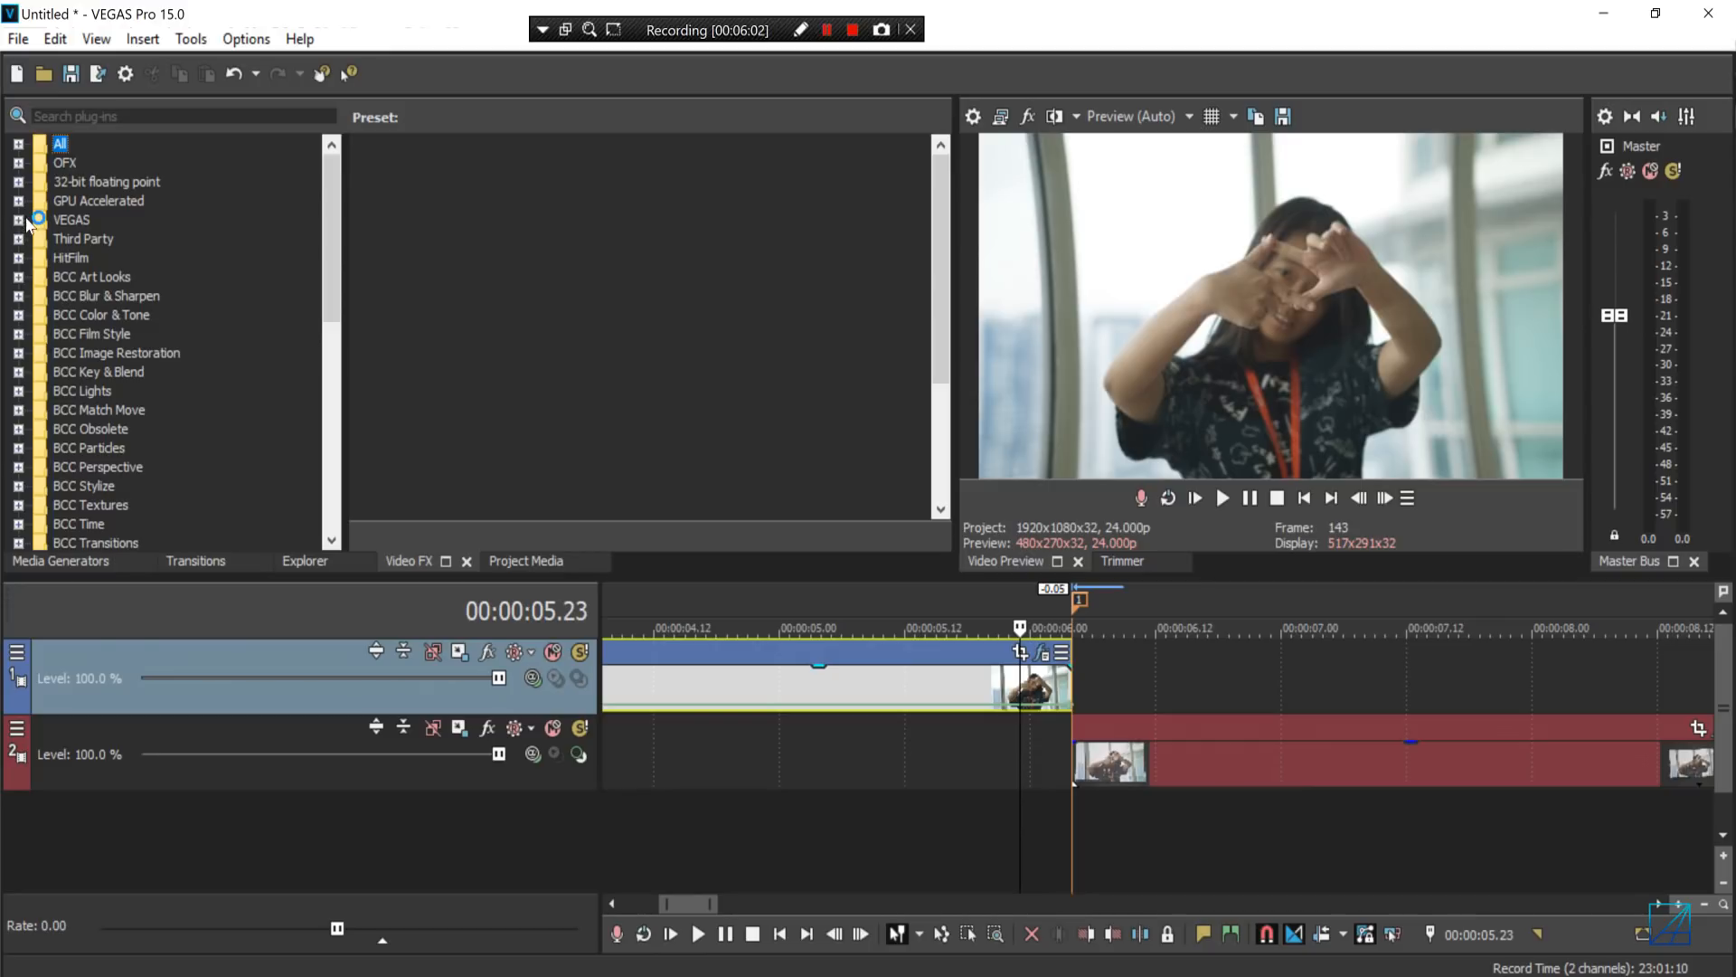
pyautogui.click(22, 220)
pyautogui.click(163, 337)
pyautogui.moveTo(423, 197); pyautogui.dragTo(1032, 657)
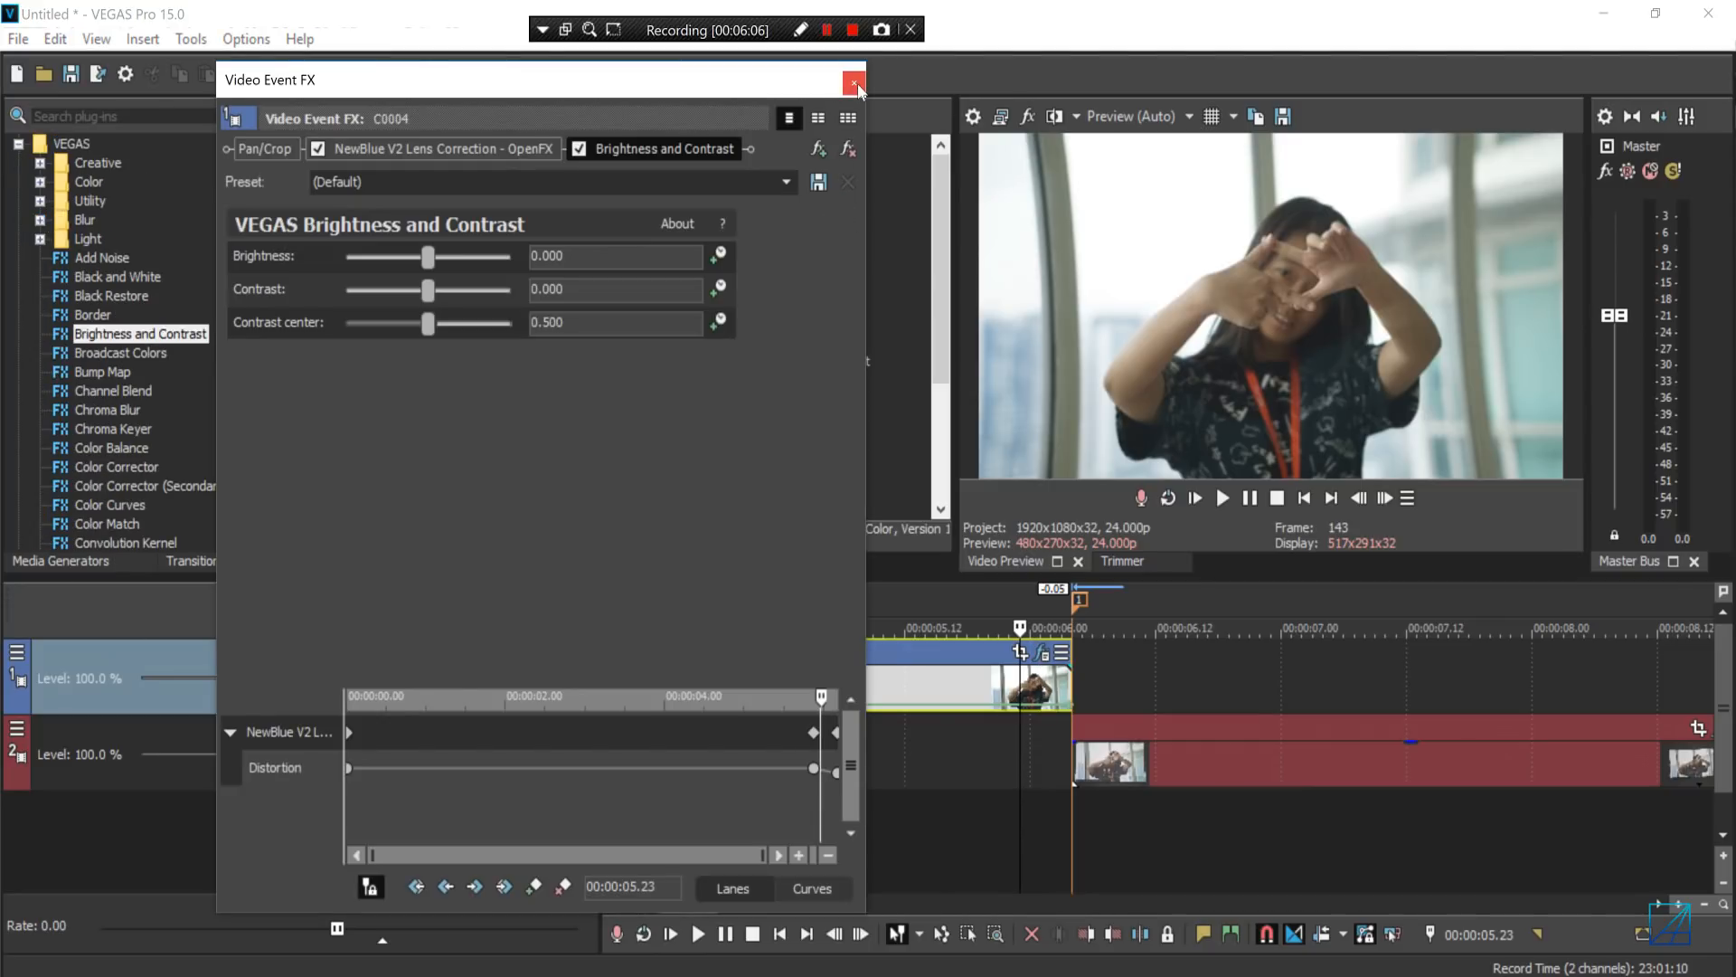
pyautogui.click(854, 82)
pyautogui.moveTo(1167, 766); pyautogui.dragTo(1165, 763)
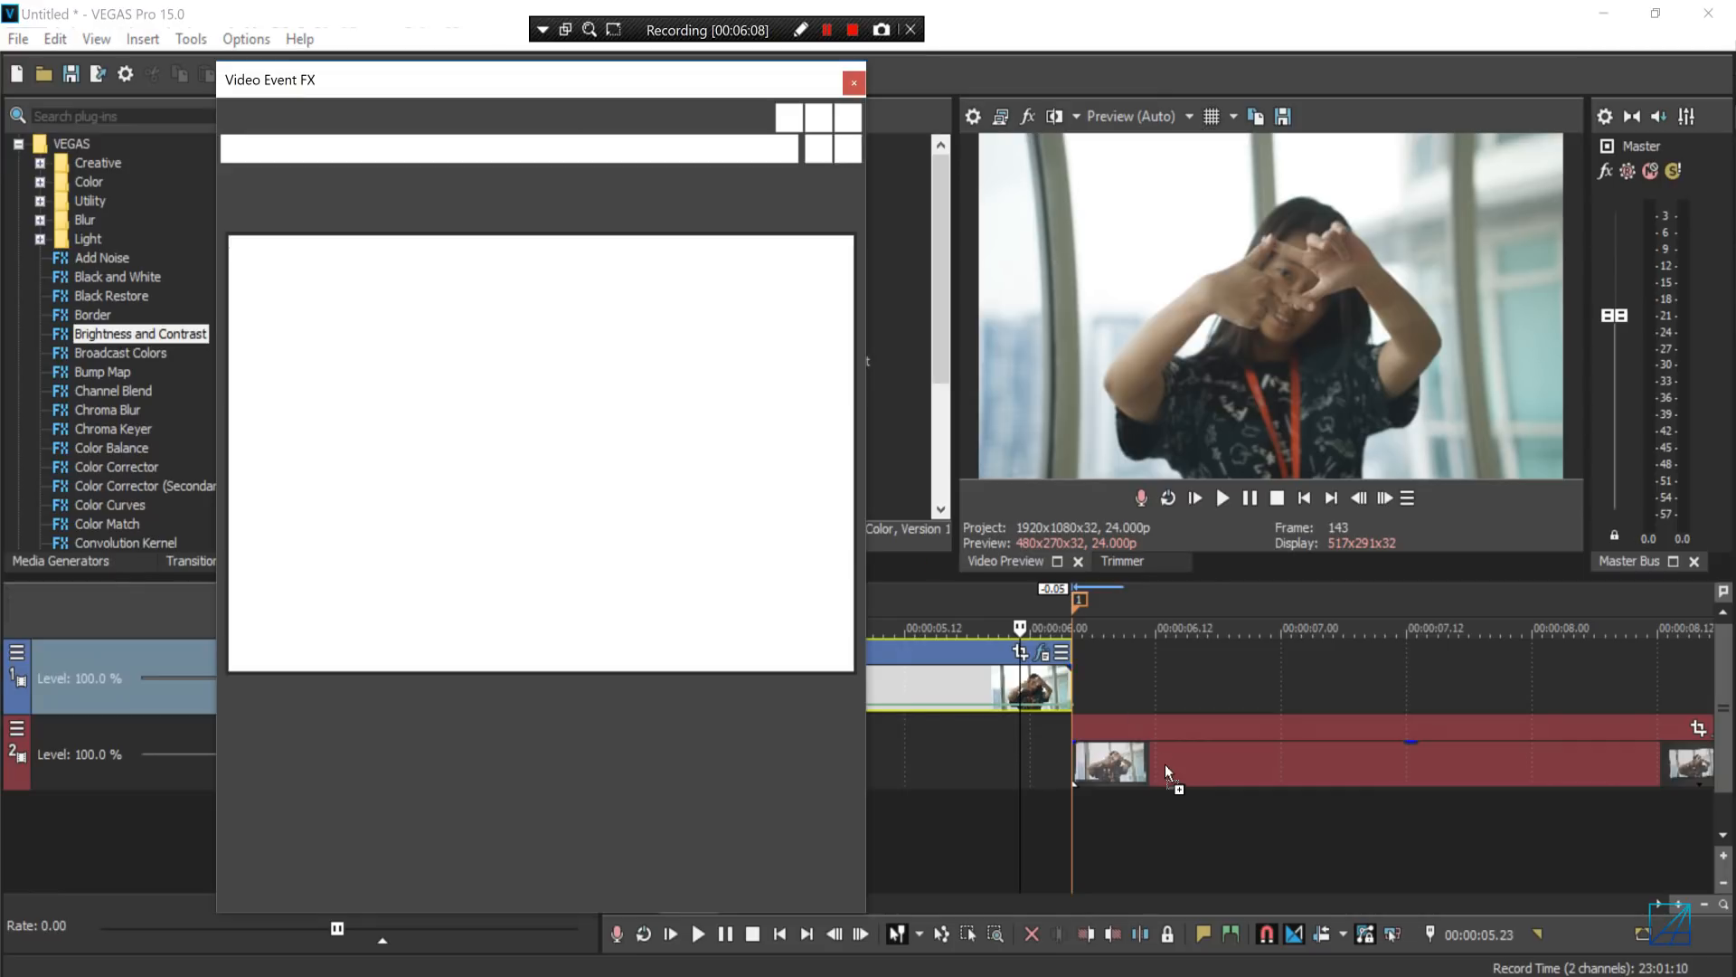
# - Open C0004's effect settings and enable keyframe animation for Brightness and Contrast
pyautogui.click(1045, 652)
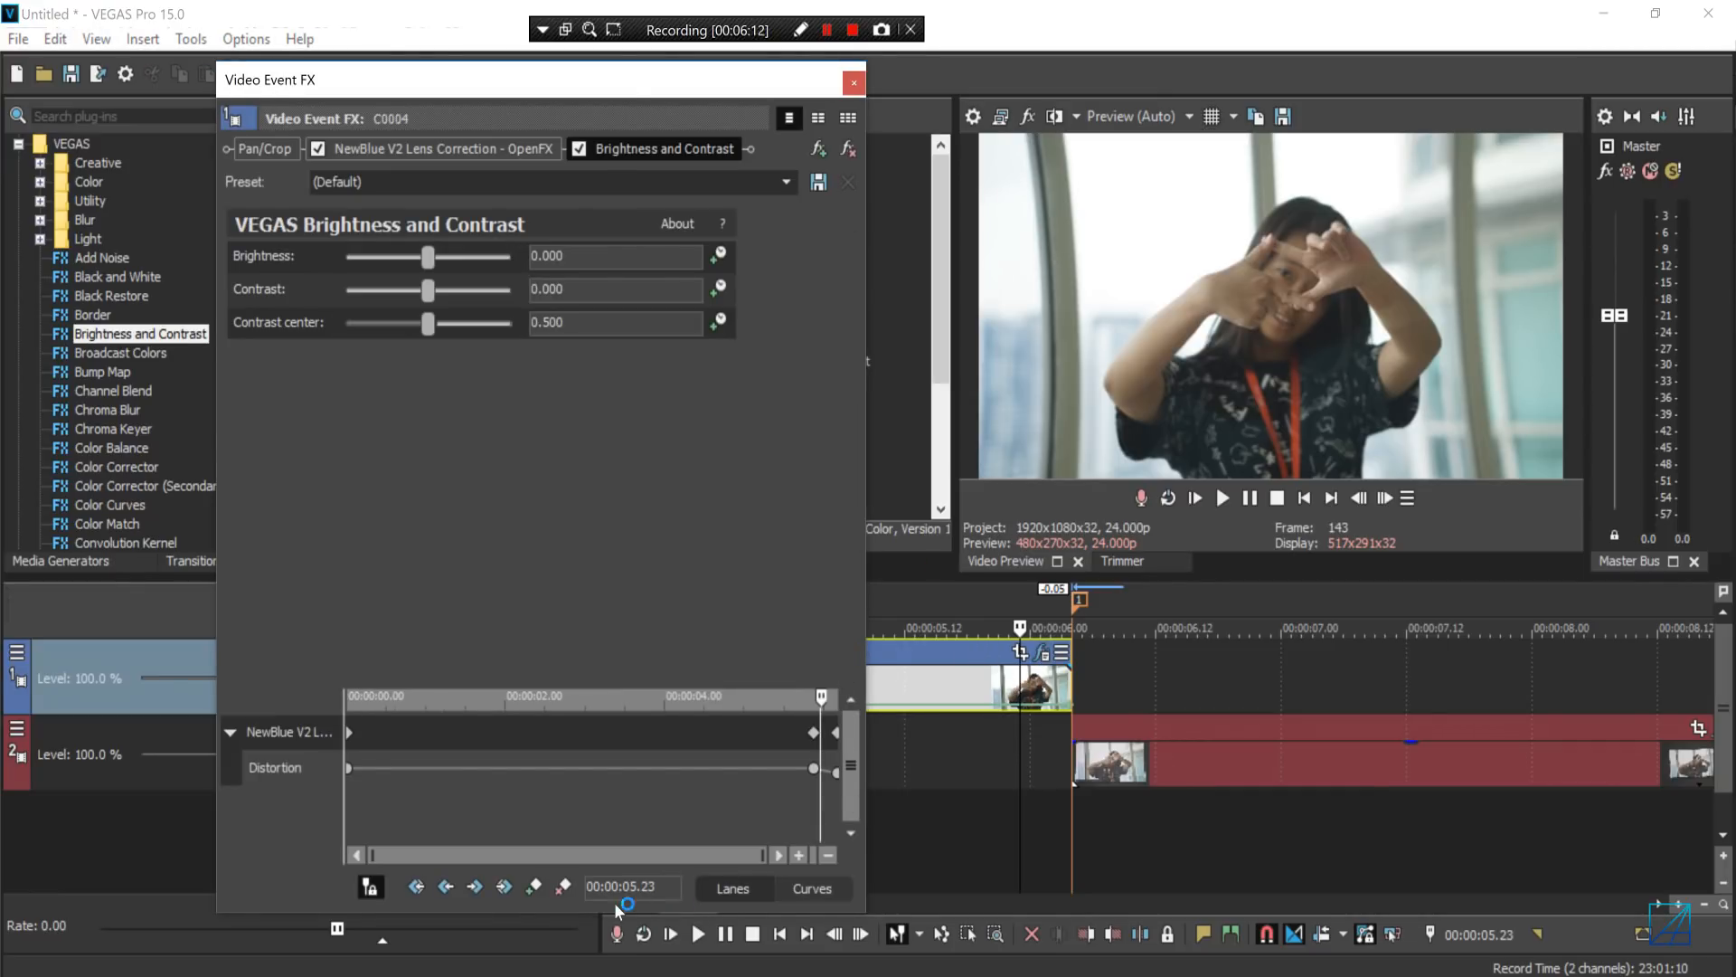
pyautogui.scroll(3, 816, 806)
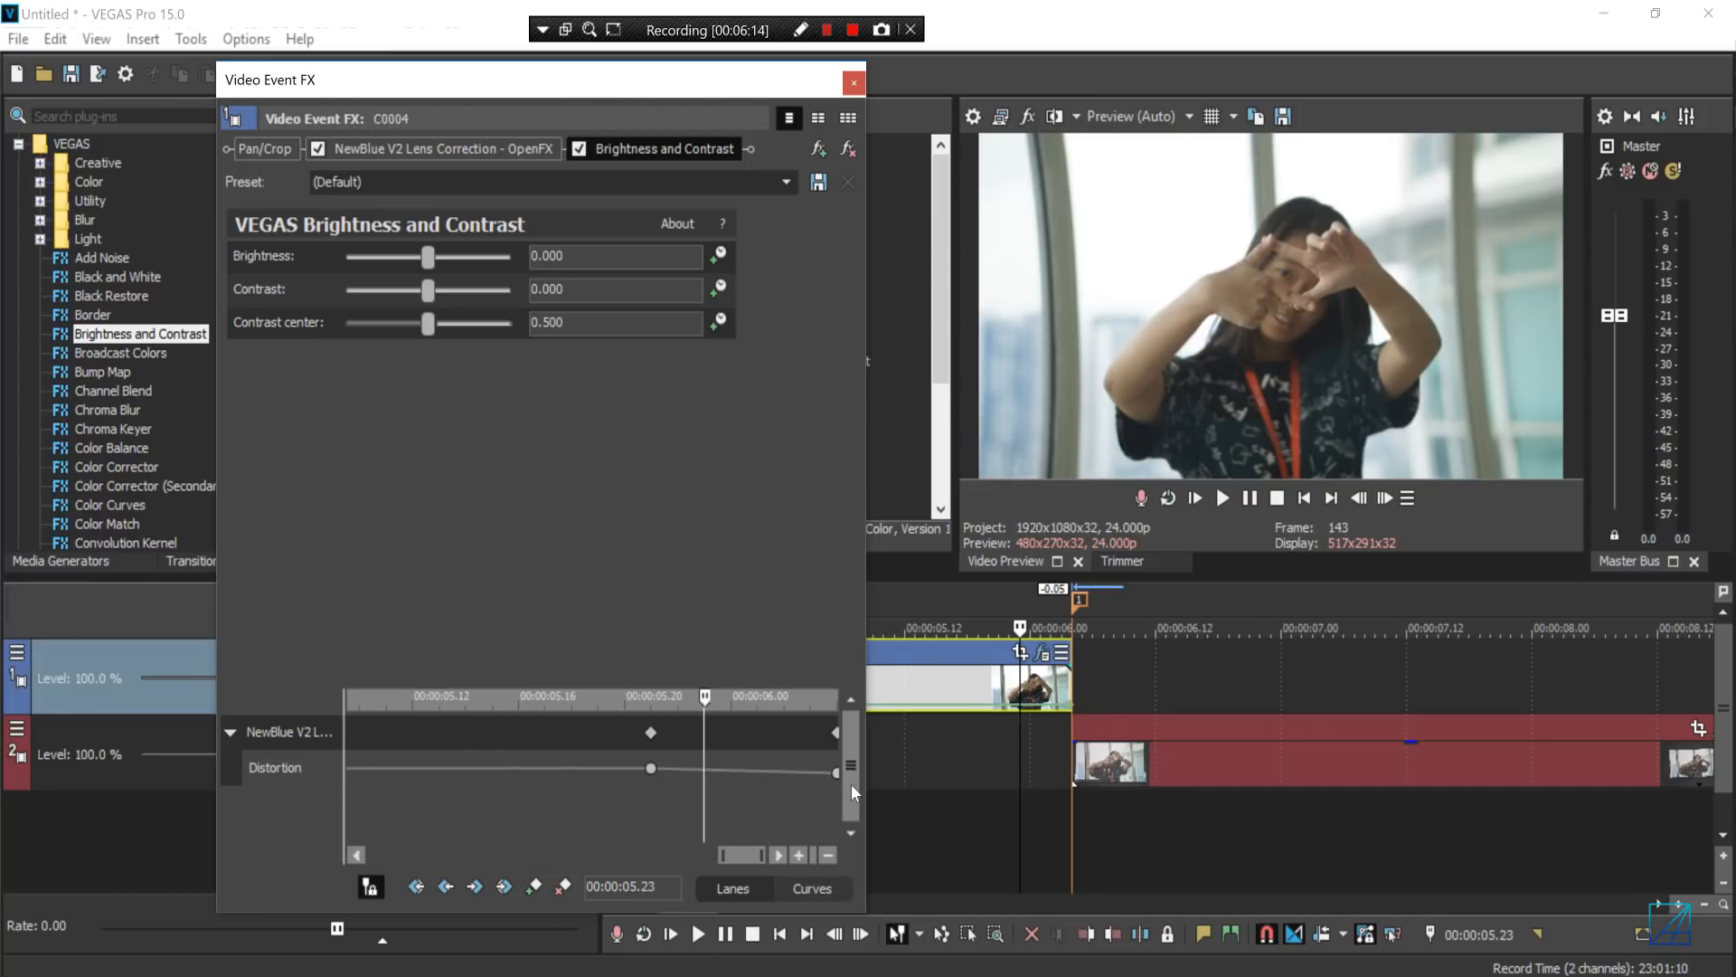
pyautogui.click(719, 259)
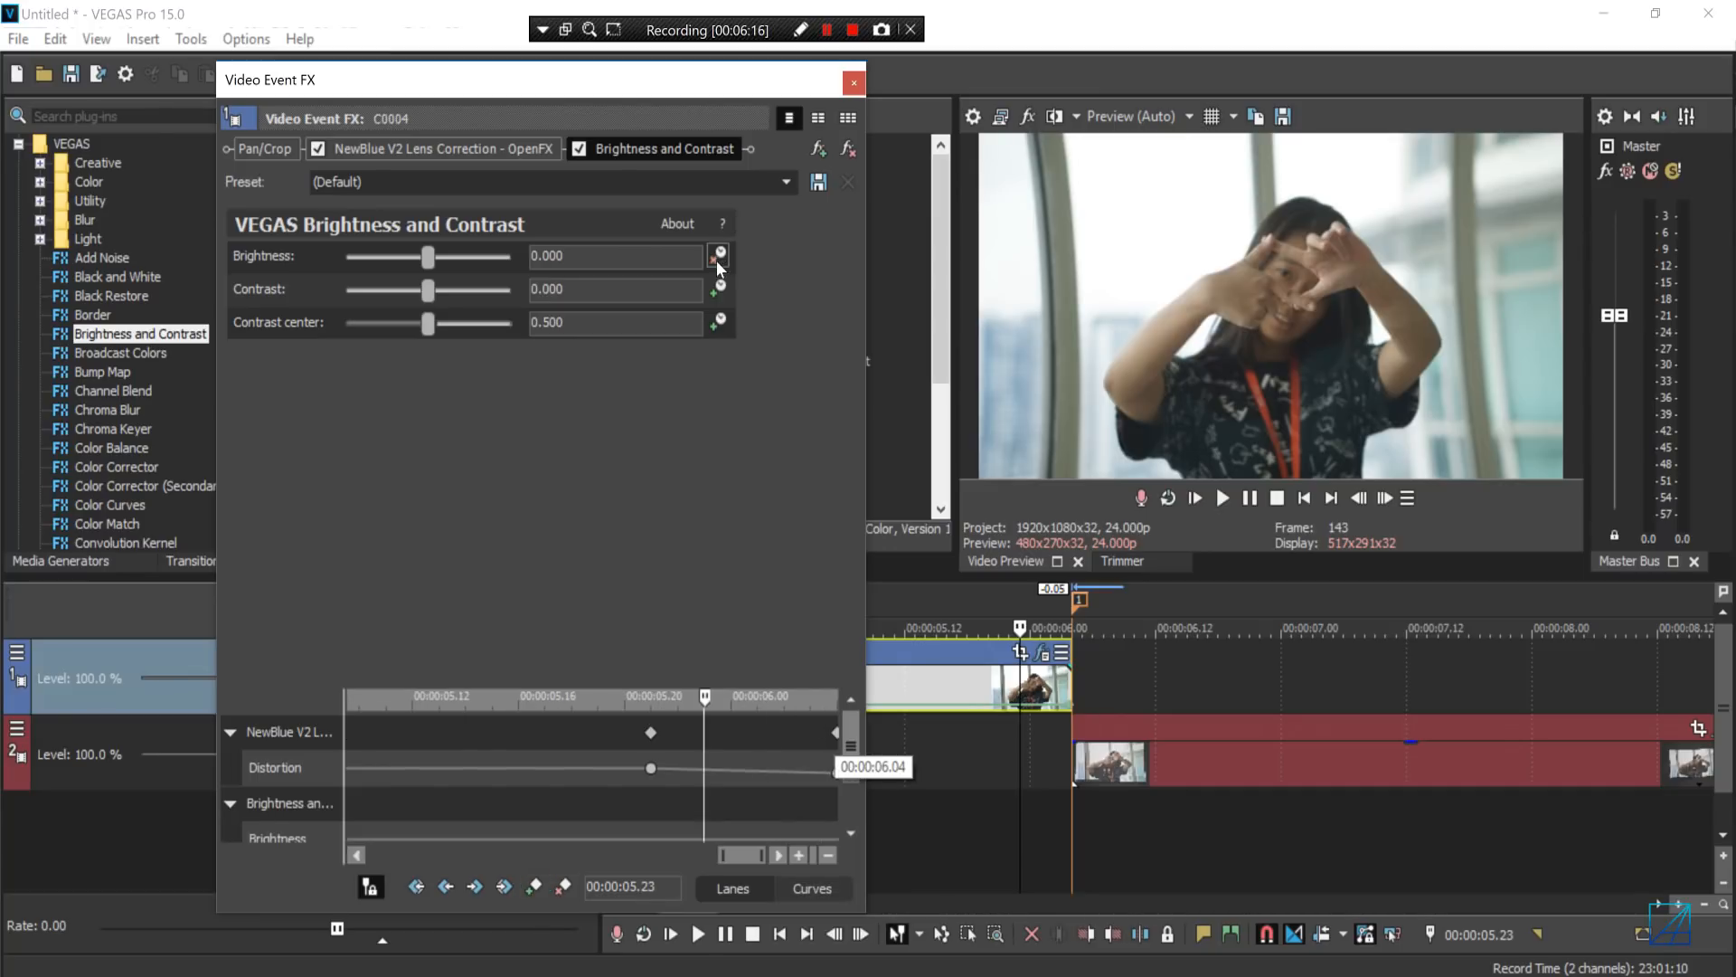
pyautogui.click(720, 287)
pyautogui.scroll(-1, 853, 758)
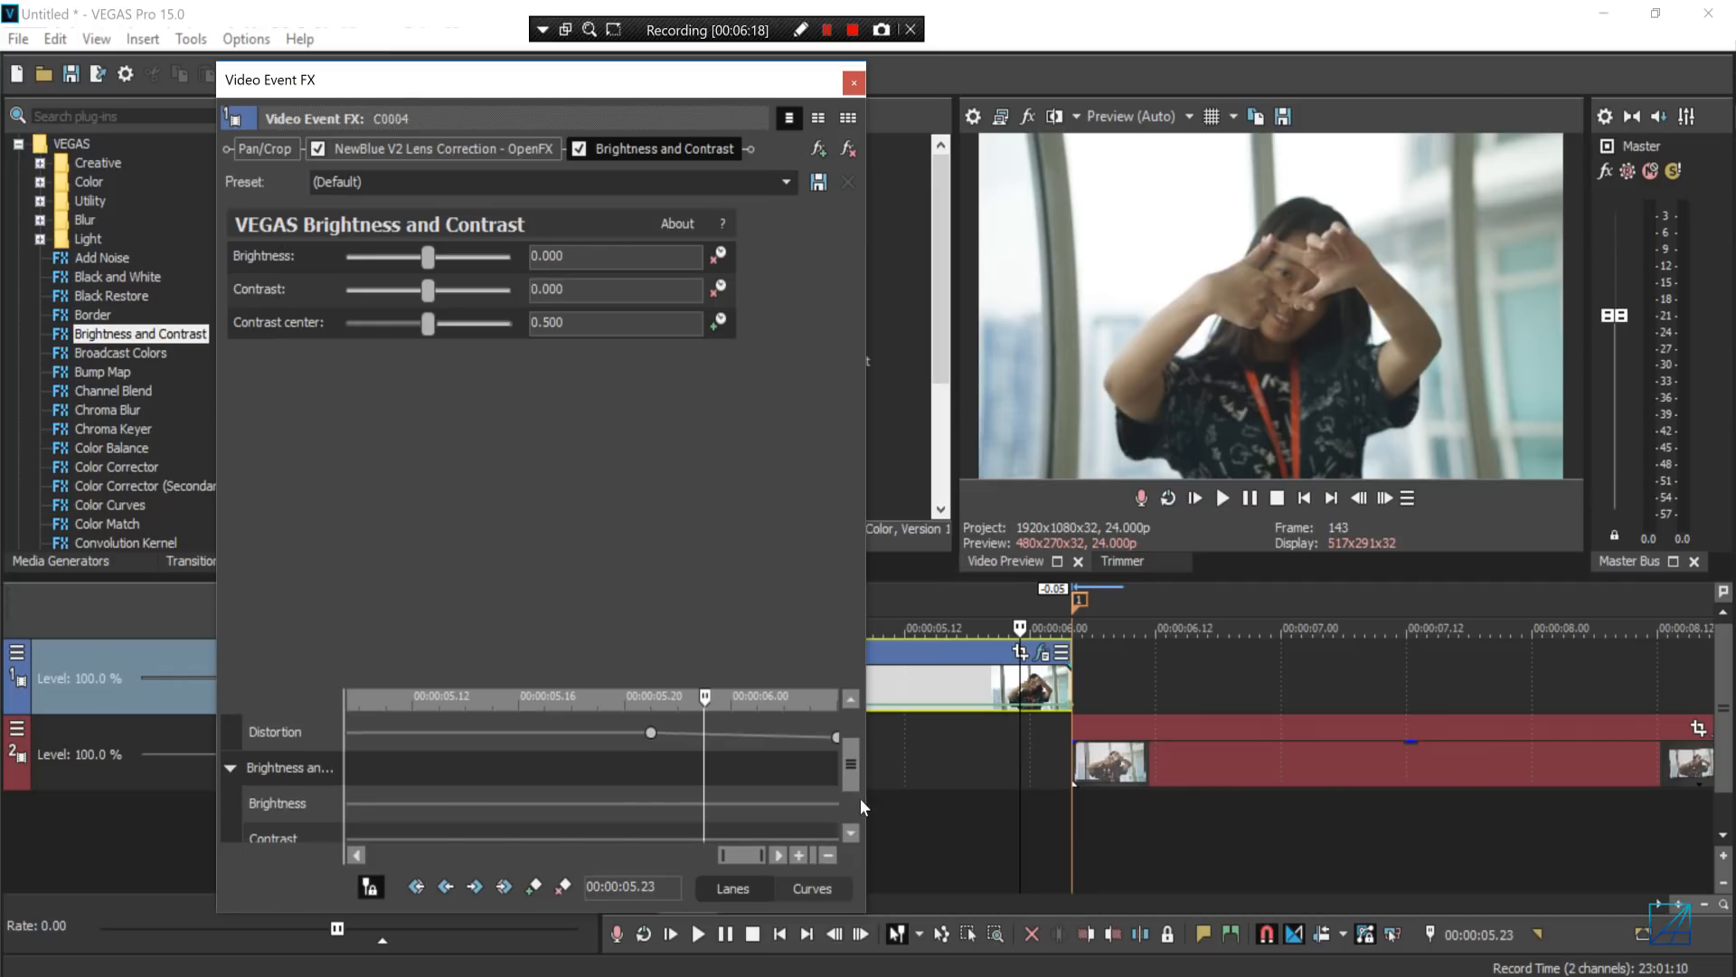
pyautogui.scroll(-1, 860, 800)
pyautogui.scroll(1, 846, 783)
# - Keyframe C0004 from neutral at about 00:00:05.15 to Brightness 0.350 and Contrast 0.300 at 00:00:06.02
pyautogui.moveTo(702, 694); pyautogui.dragTo(789, 746)
pyautogui.click(540, 887)
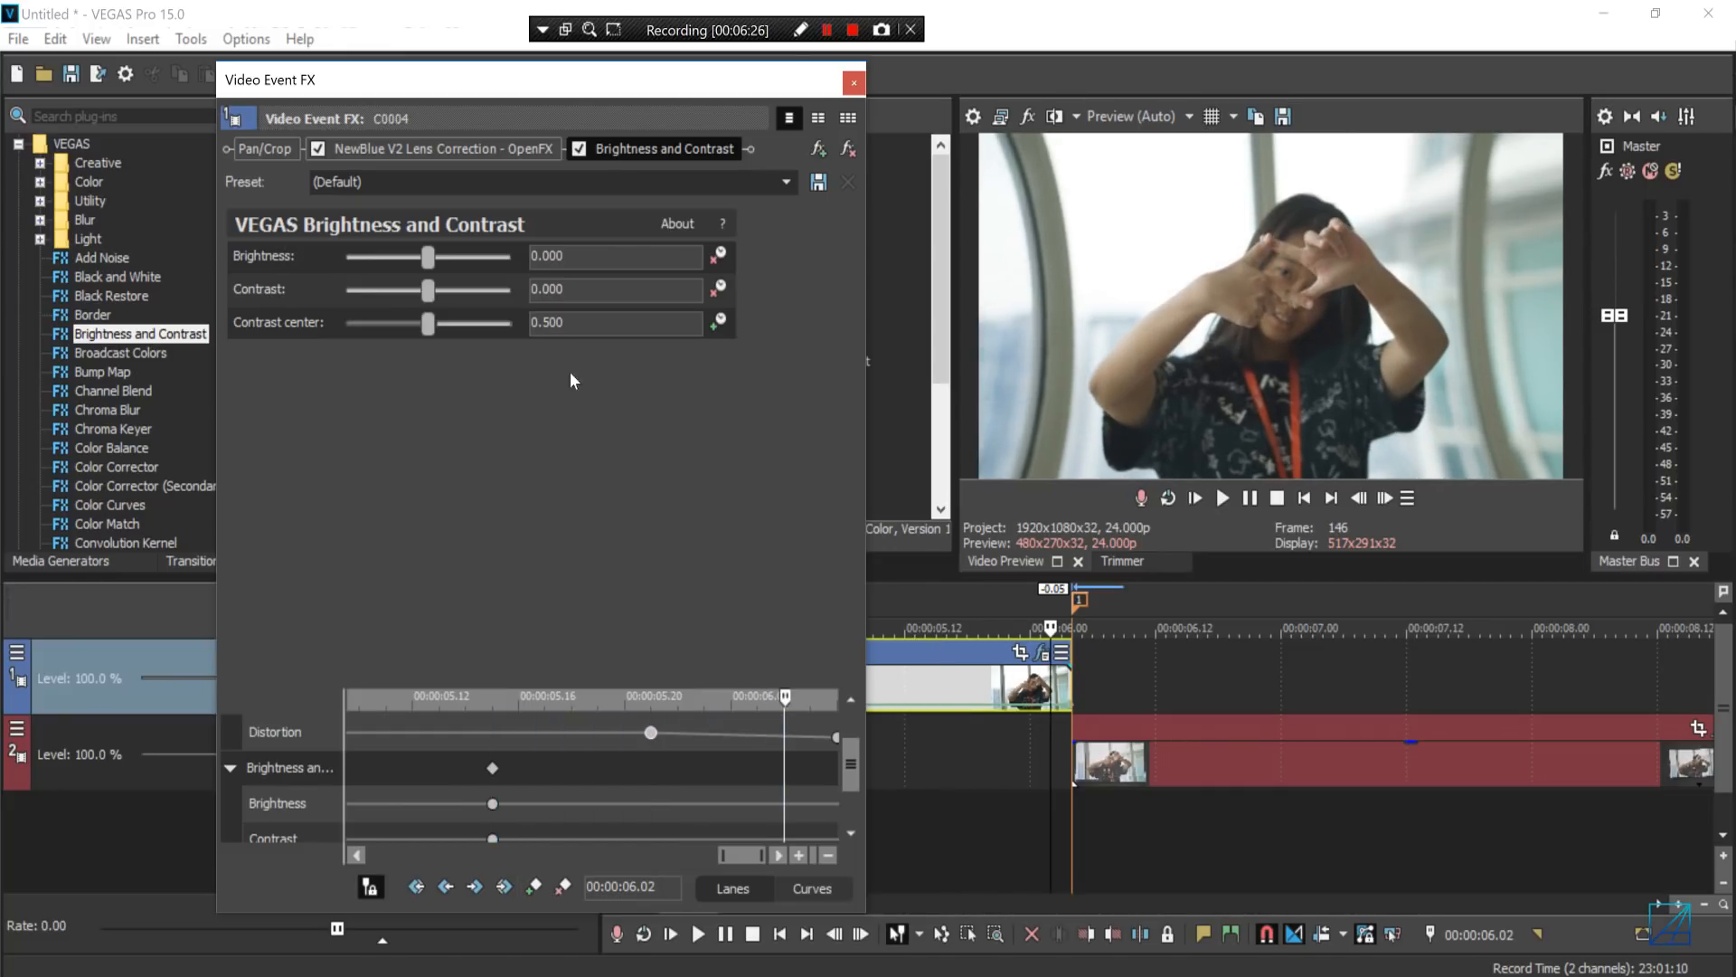
pyautogui.moveTo(428, 257); pyautogui.dragTo(453, 257)
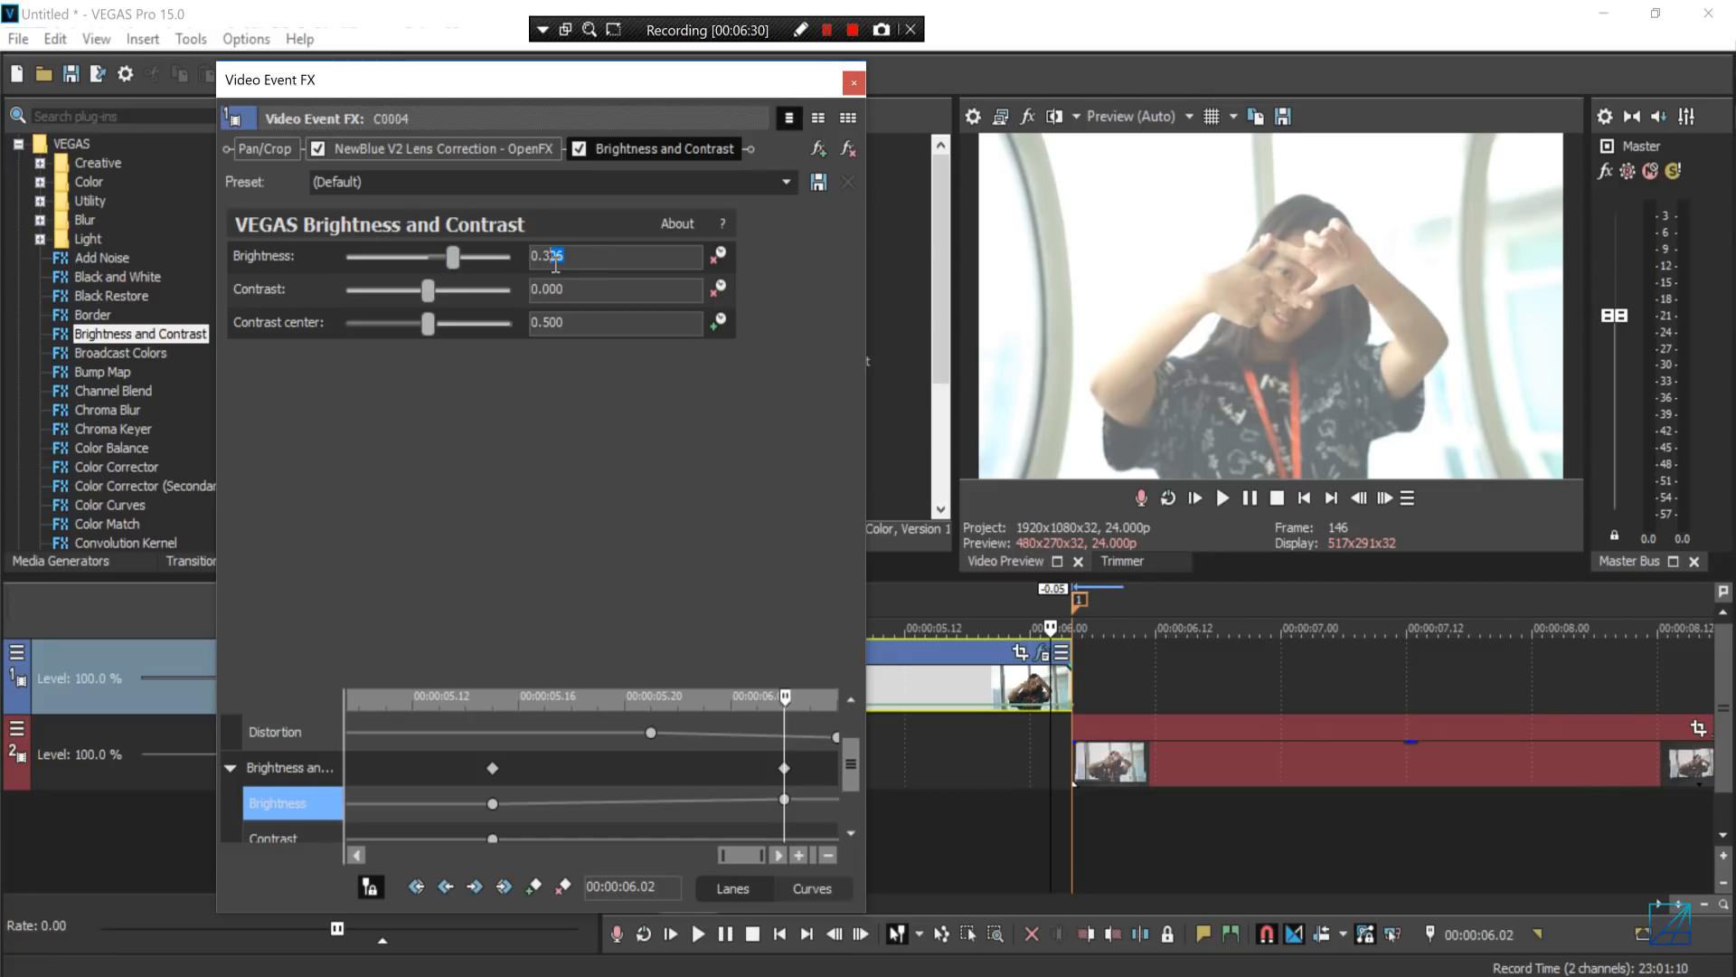
pyautogui.press('Return')
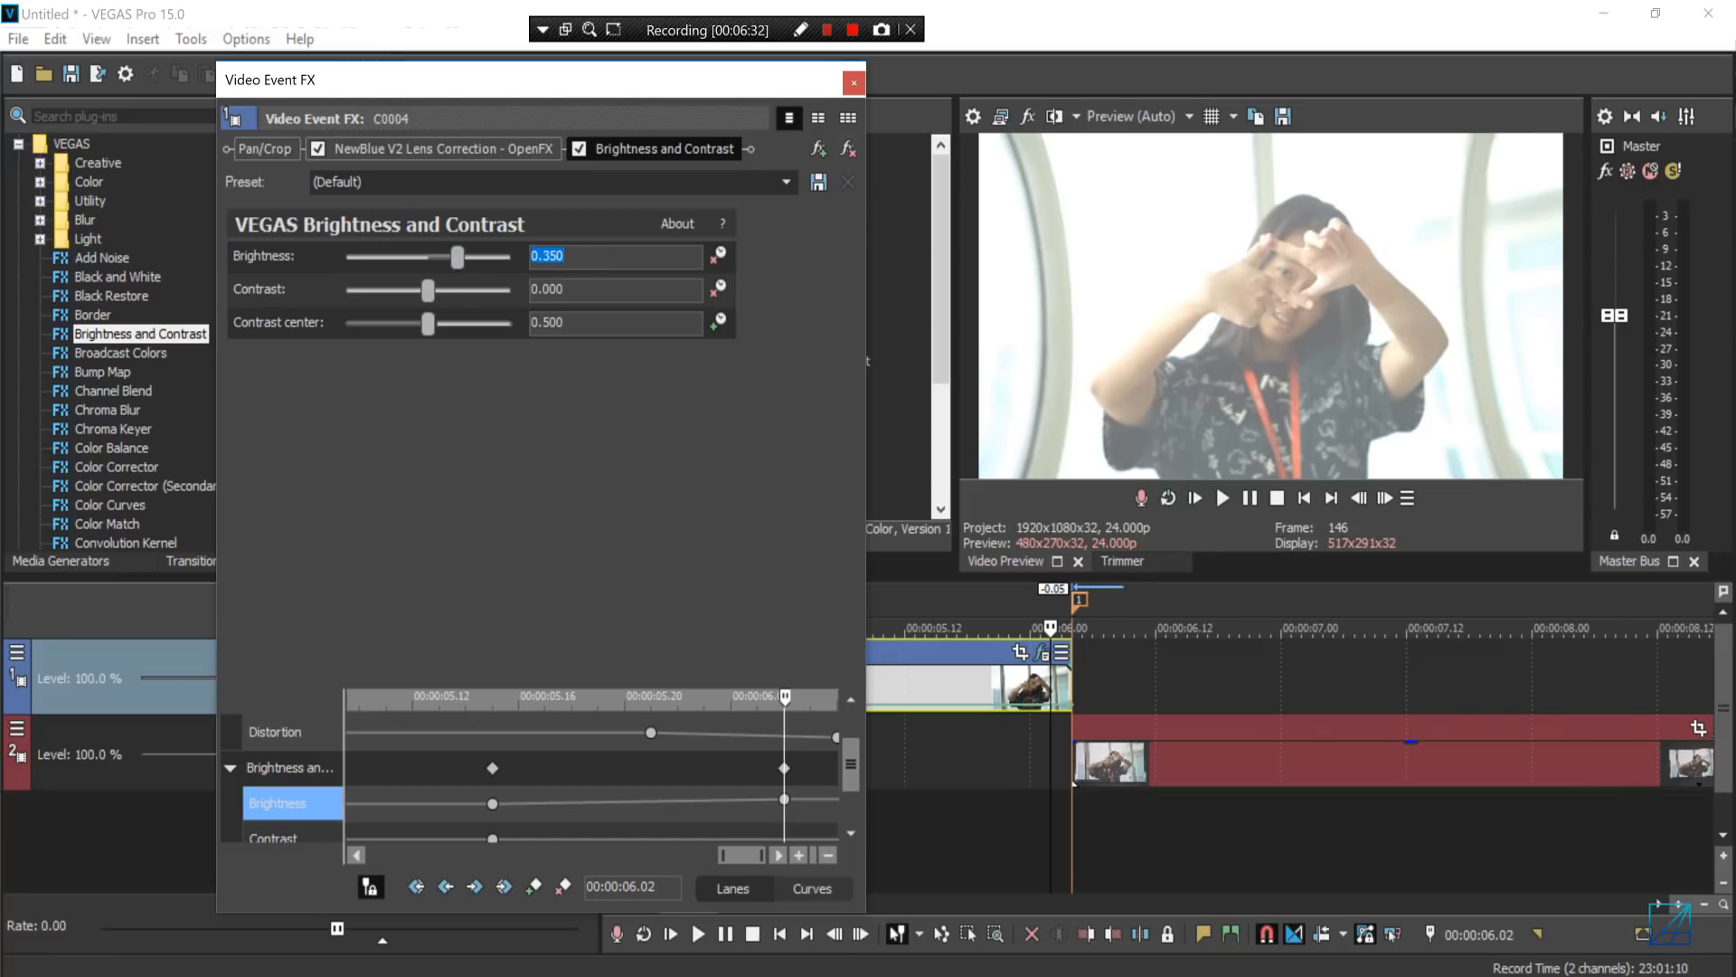
pyautogui.moveTo(429, 295); pyautogui.dragTo(452, 292)
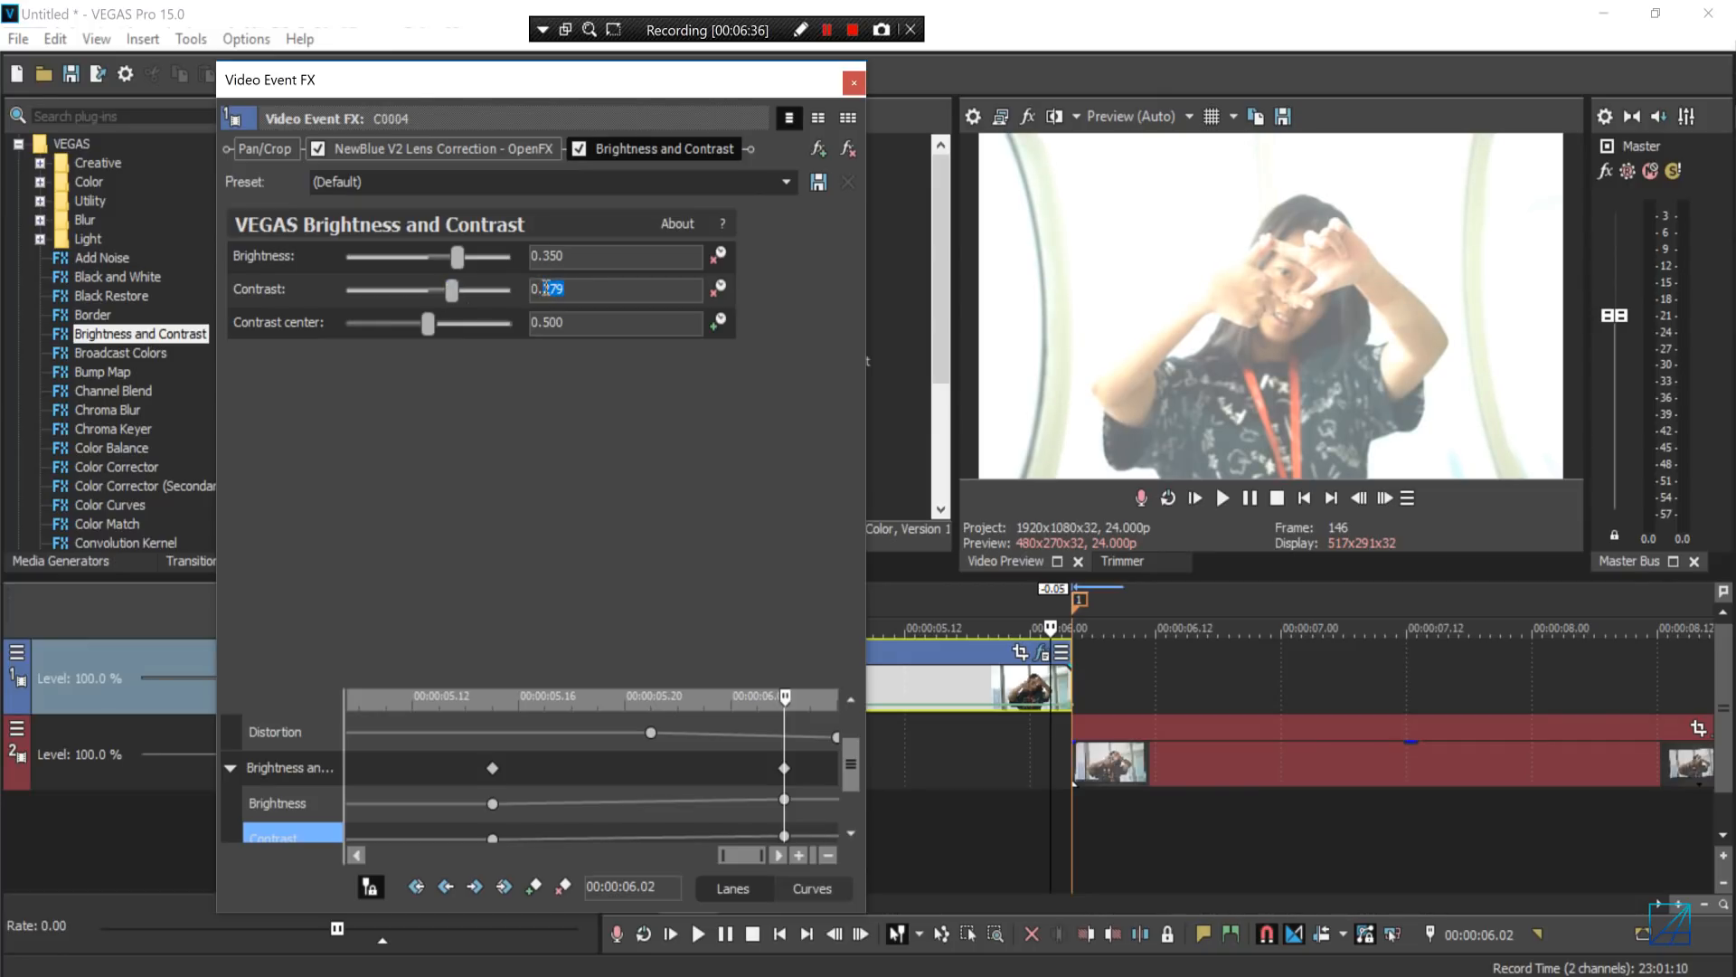
pyautogui.press('Return')
# - Shift C0004's last Brightness and Contrast keyframe to 00:00:06.04, check the values there and close the effect settings
pyautogui.click(786, 767)
pyautogui.press('Delete')
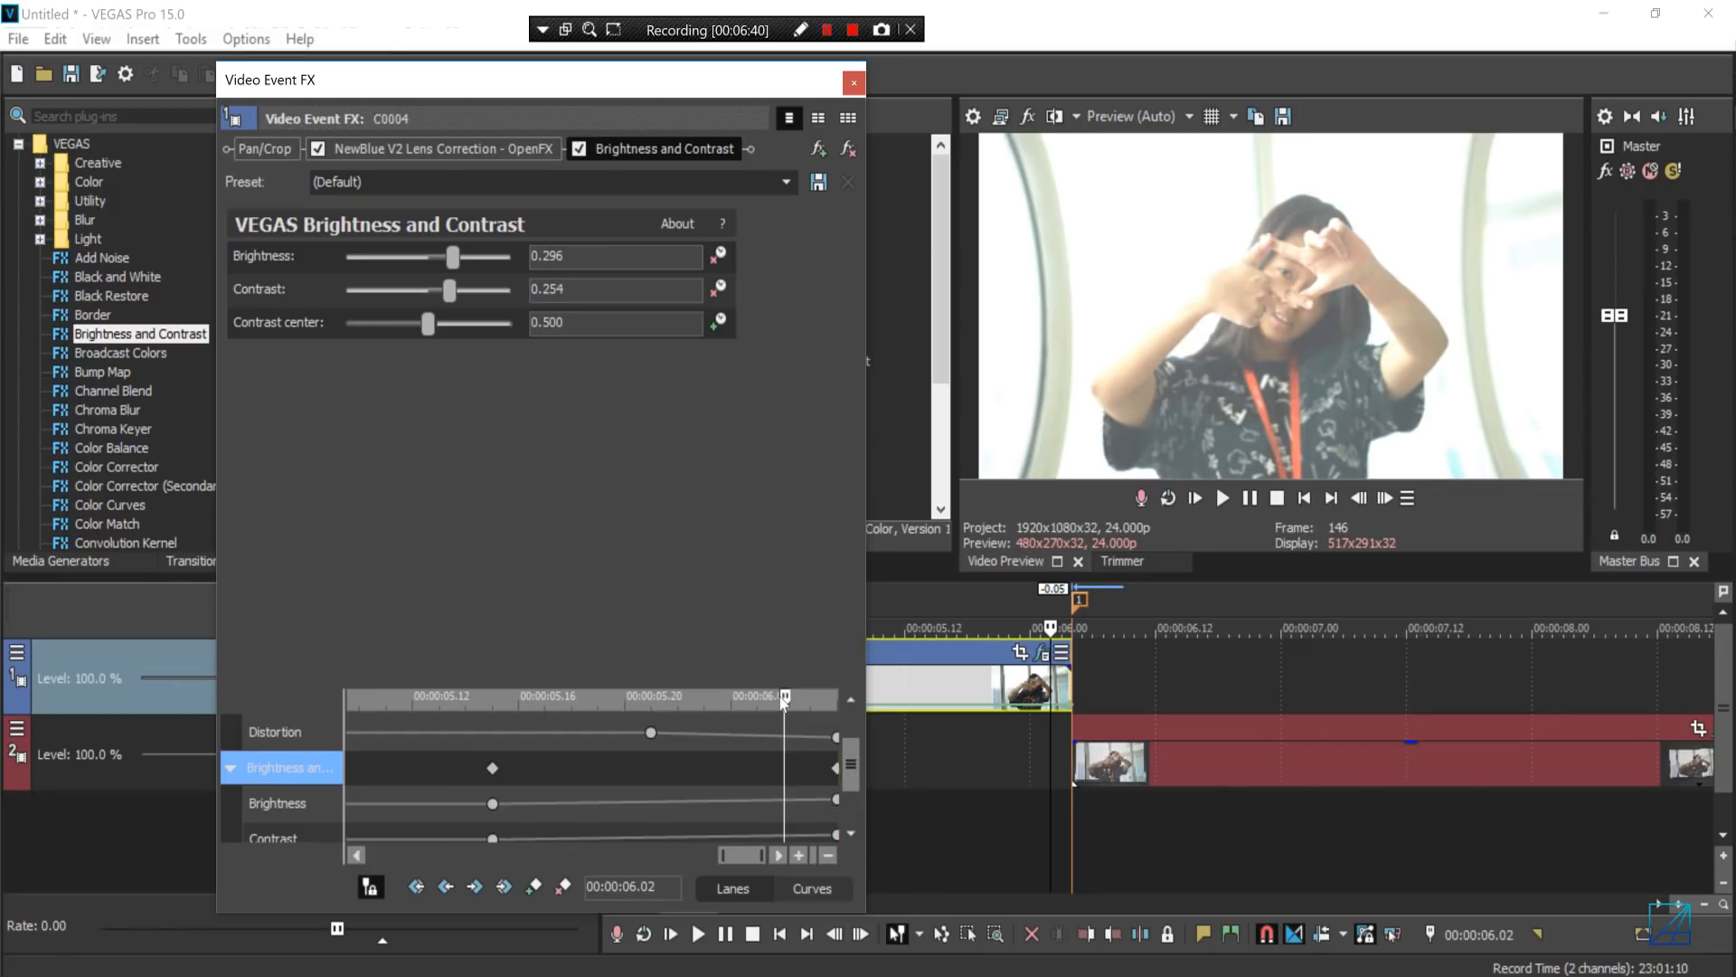
pyautogui.moveTo(781, 697); pyautogui.dragTo(835, 738)
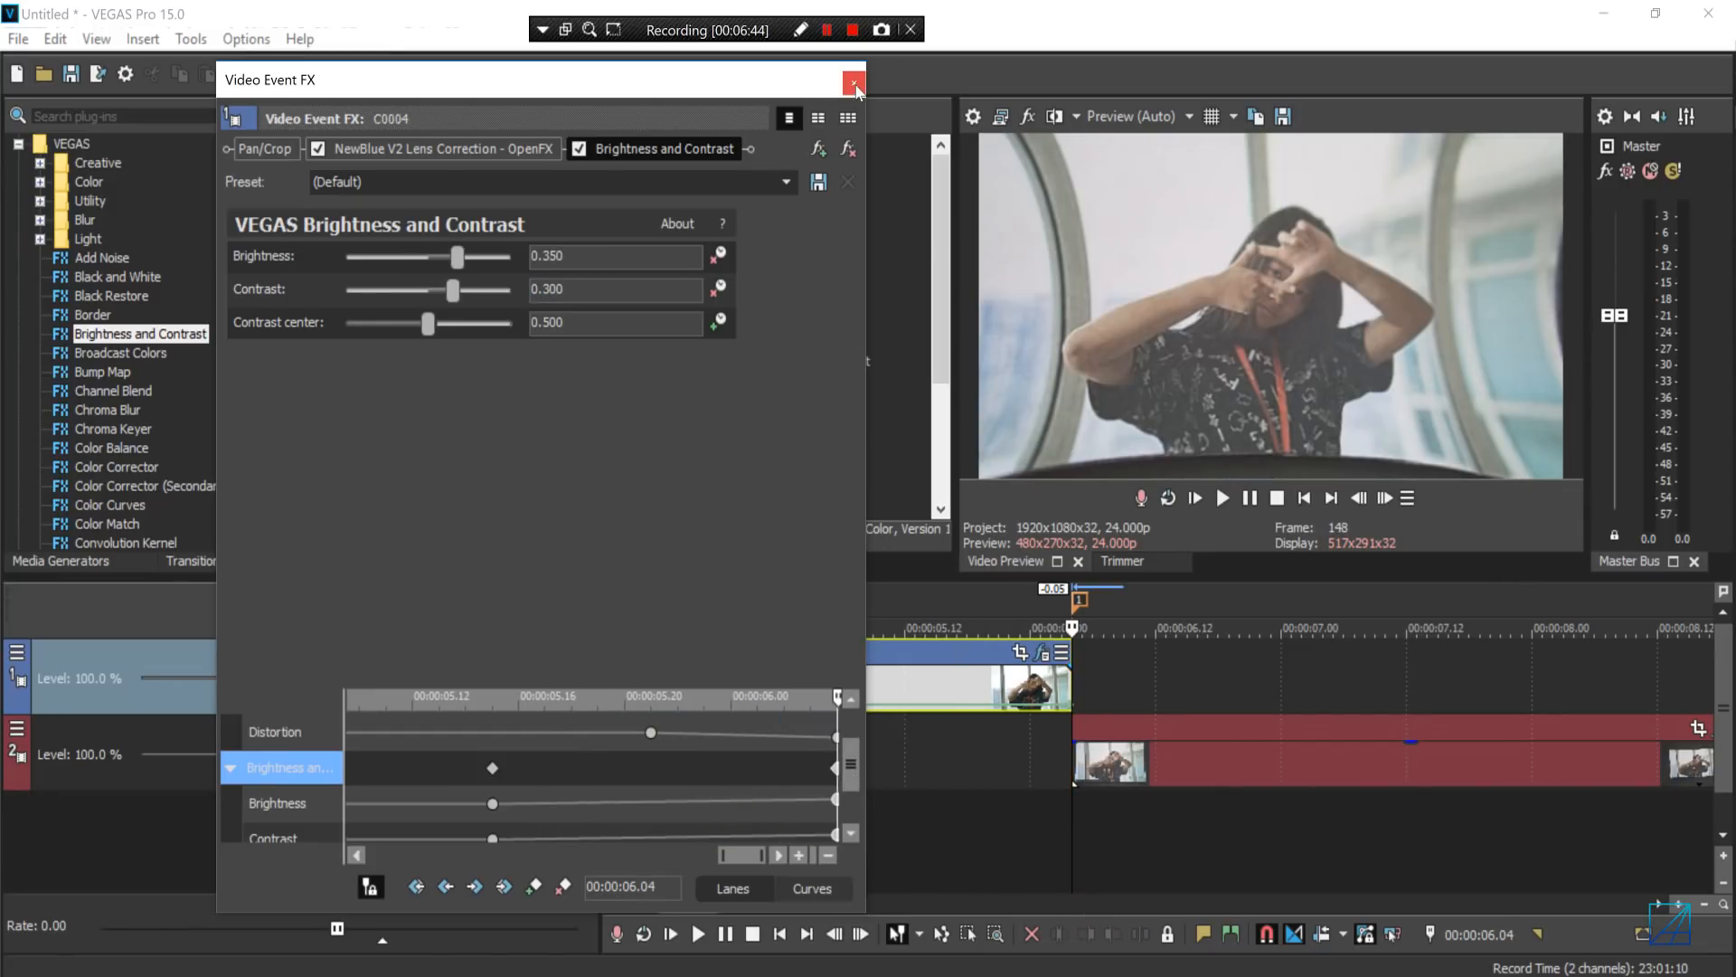
pyautogui.click(853, 84)
# - Remove the duplicate Brightness and Contrast effect from C0010 and enable keyframe animation for the remaining one's Brightness and Contrast
pyautogui.scroll(-6, 1237, 822)
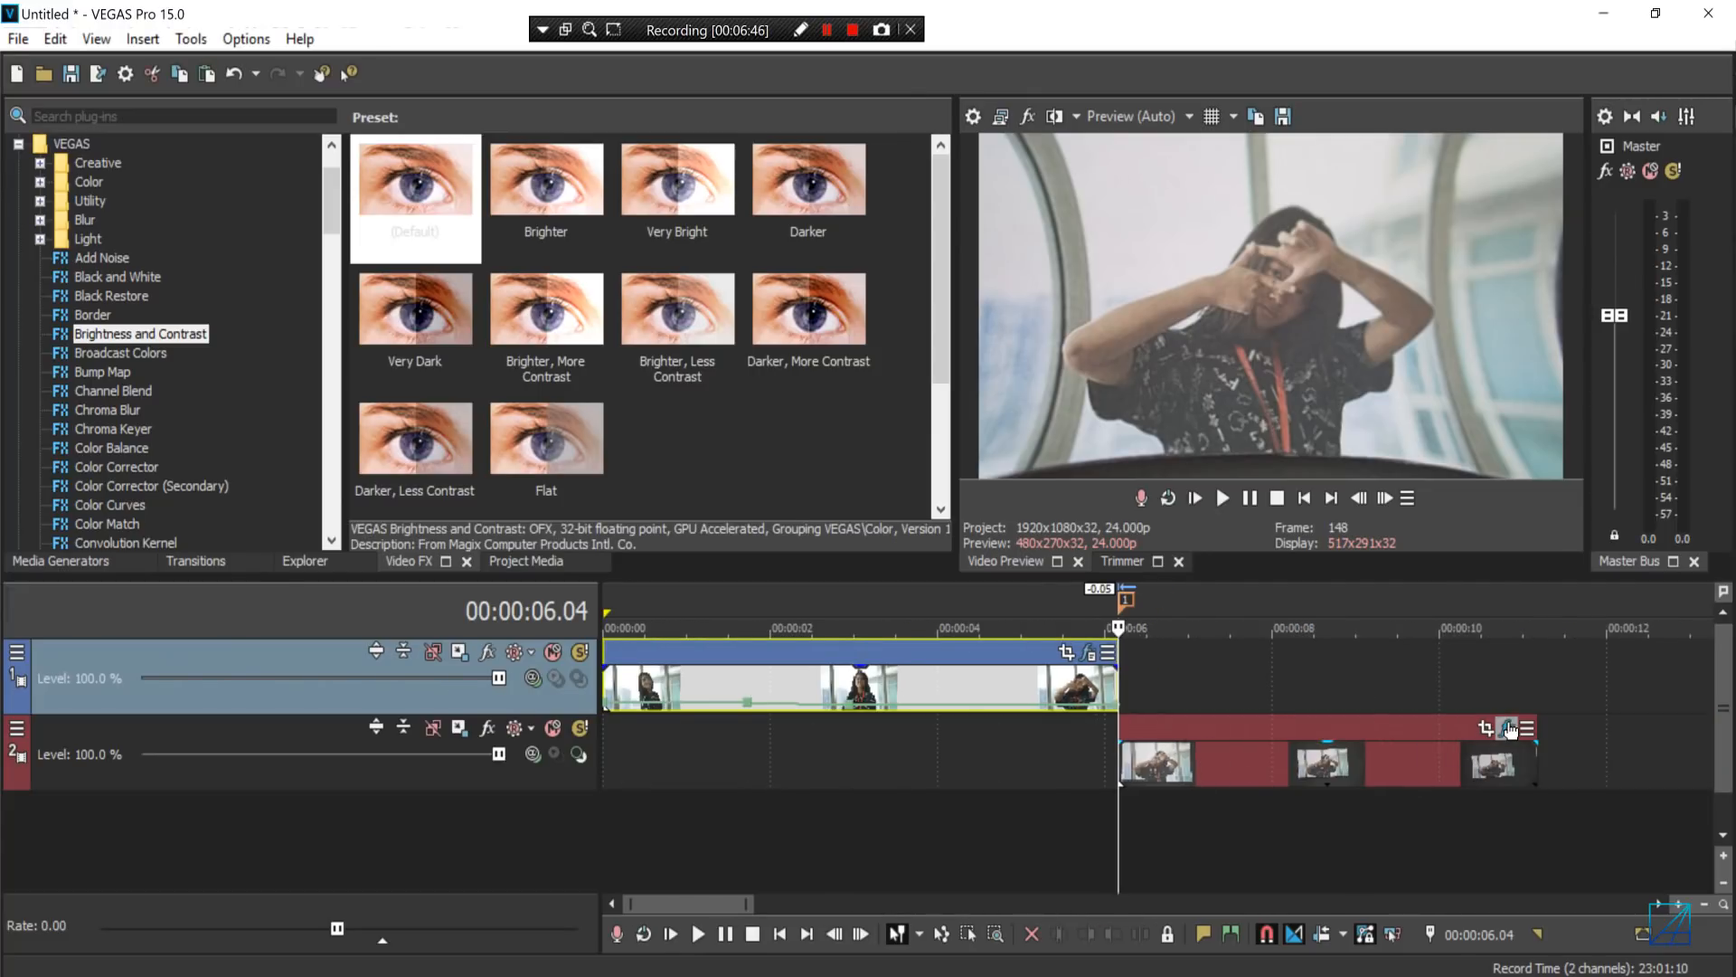
pyautogui.moveTo(421, 196); pyautogui.dragTo(1177, 759)
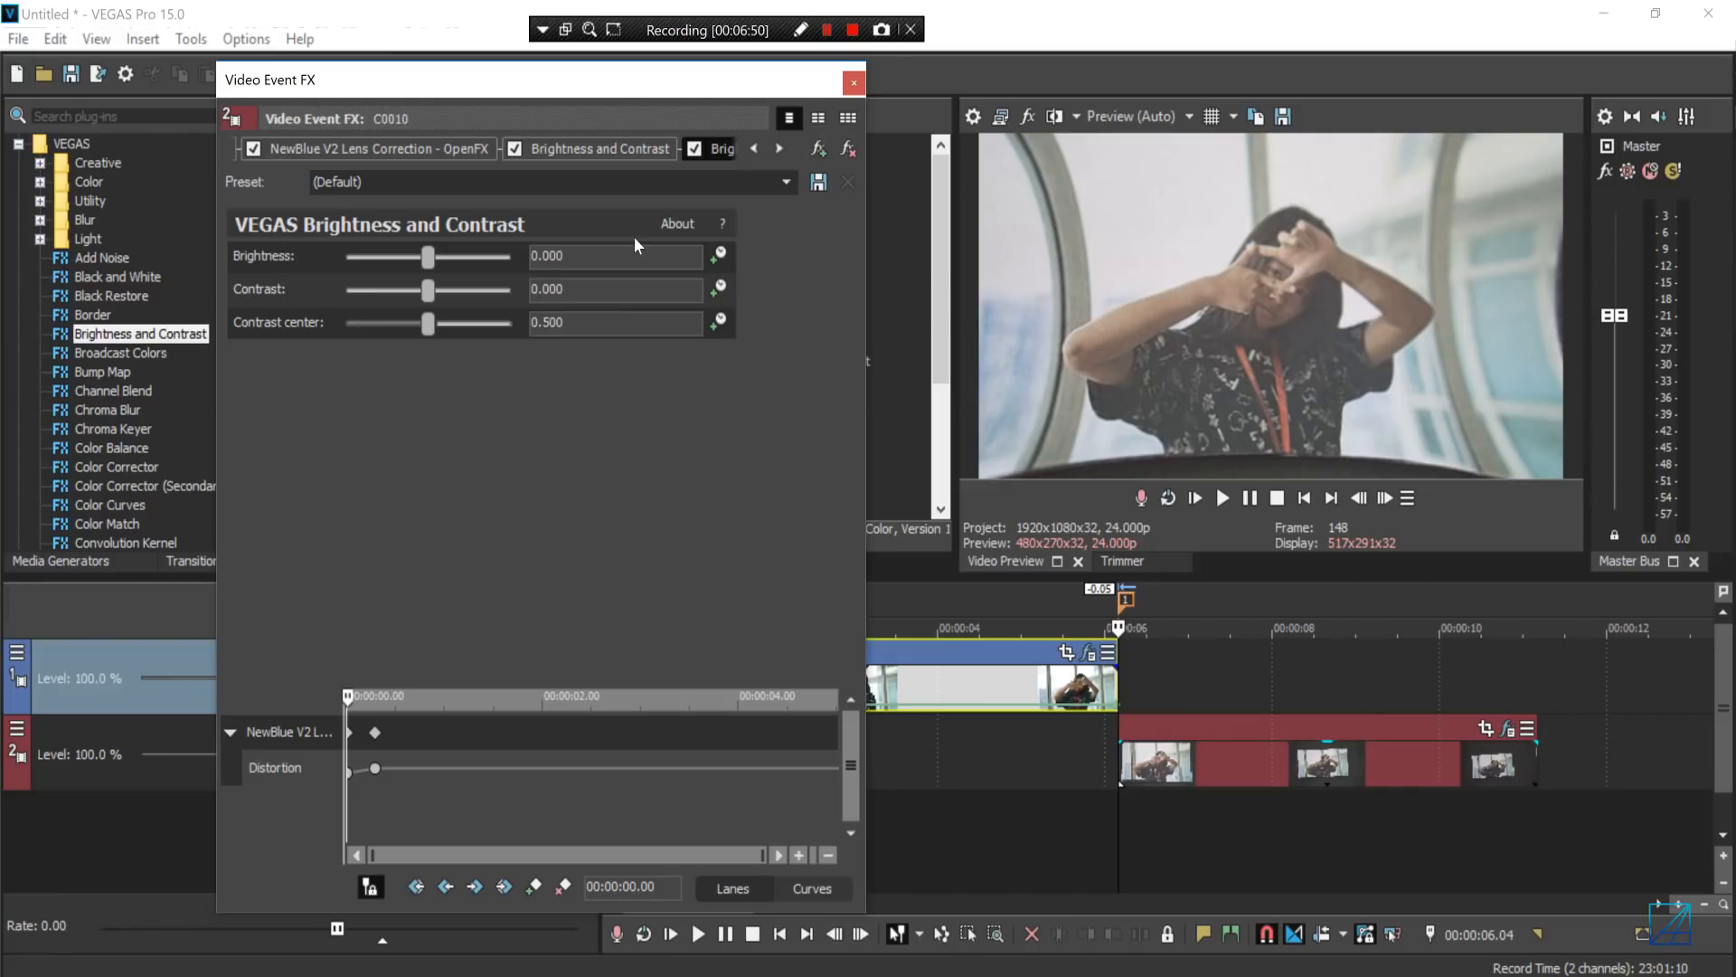
pyautogui.click(849, 150)
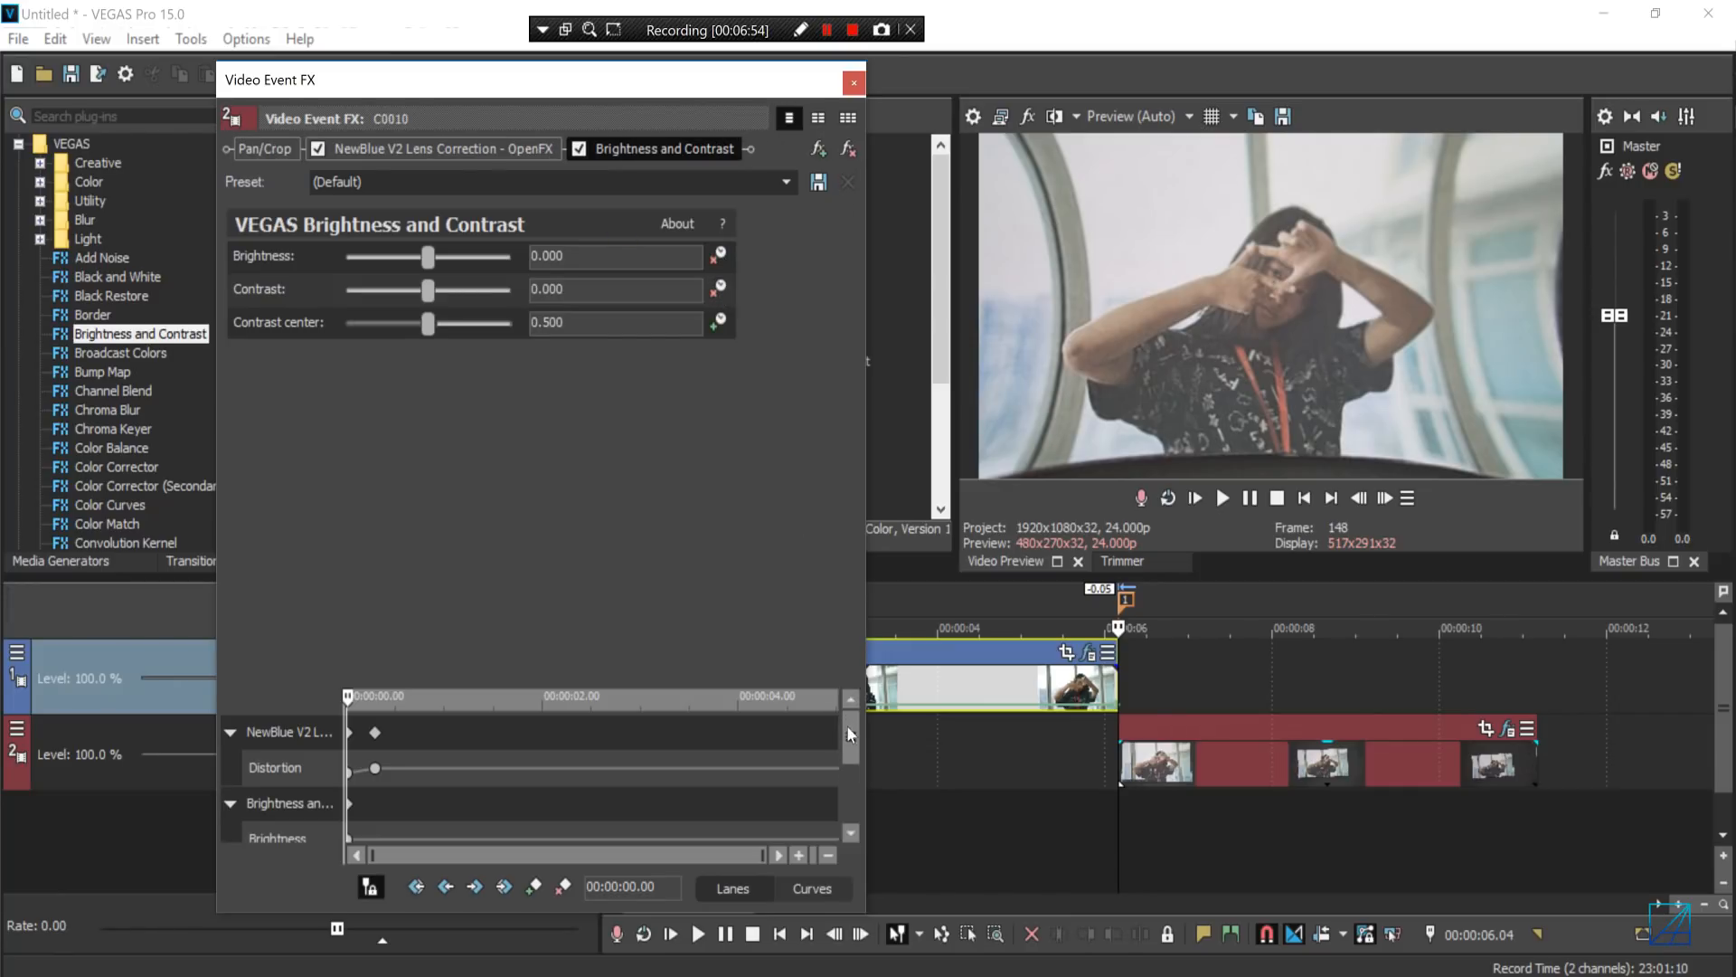
# - Set C0010's Brightness to 0.350 and Contrast to 0.300 on the first keyframe at 00:00:00.00
pyautogui.moveTo(848, 728); pyautogui.dragTo(843, 836)
pyautogui.moveTo(599, 254); pyautogui.dragTo(544, 255)
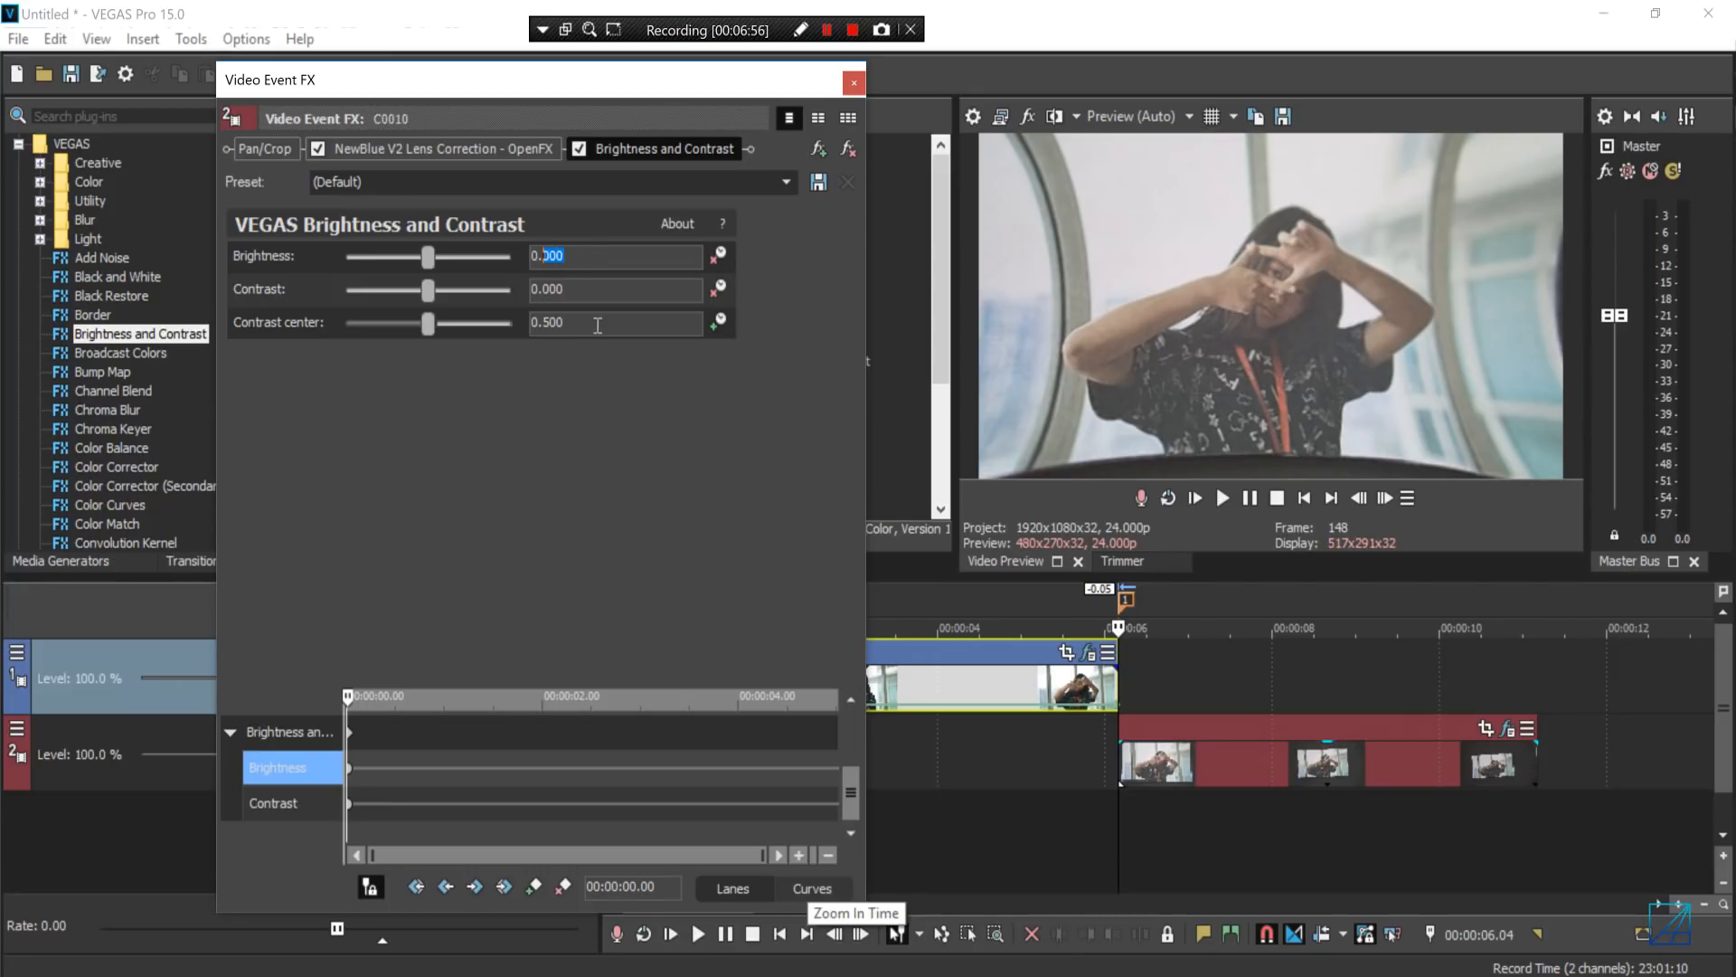
pyautogui.write('35')
pyautogui.press('Return')
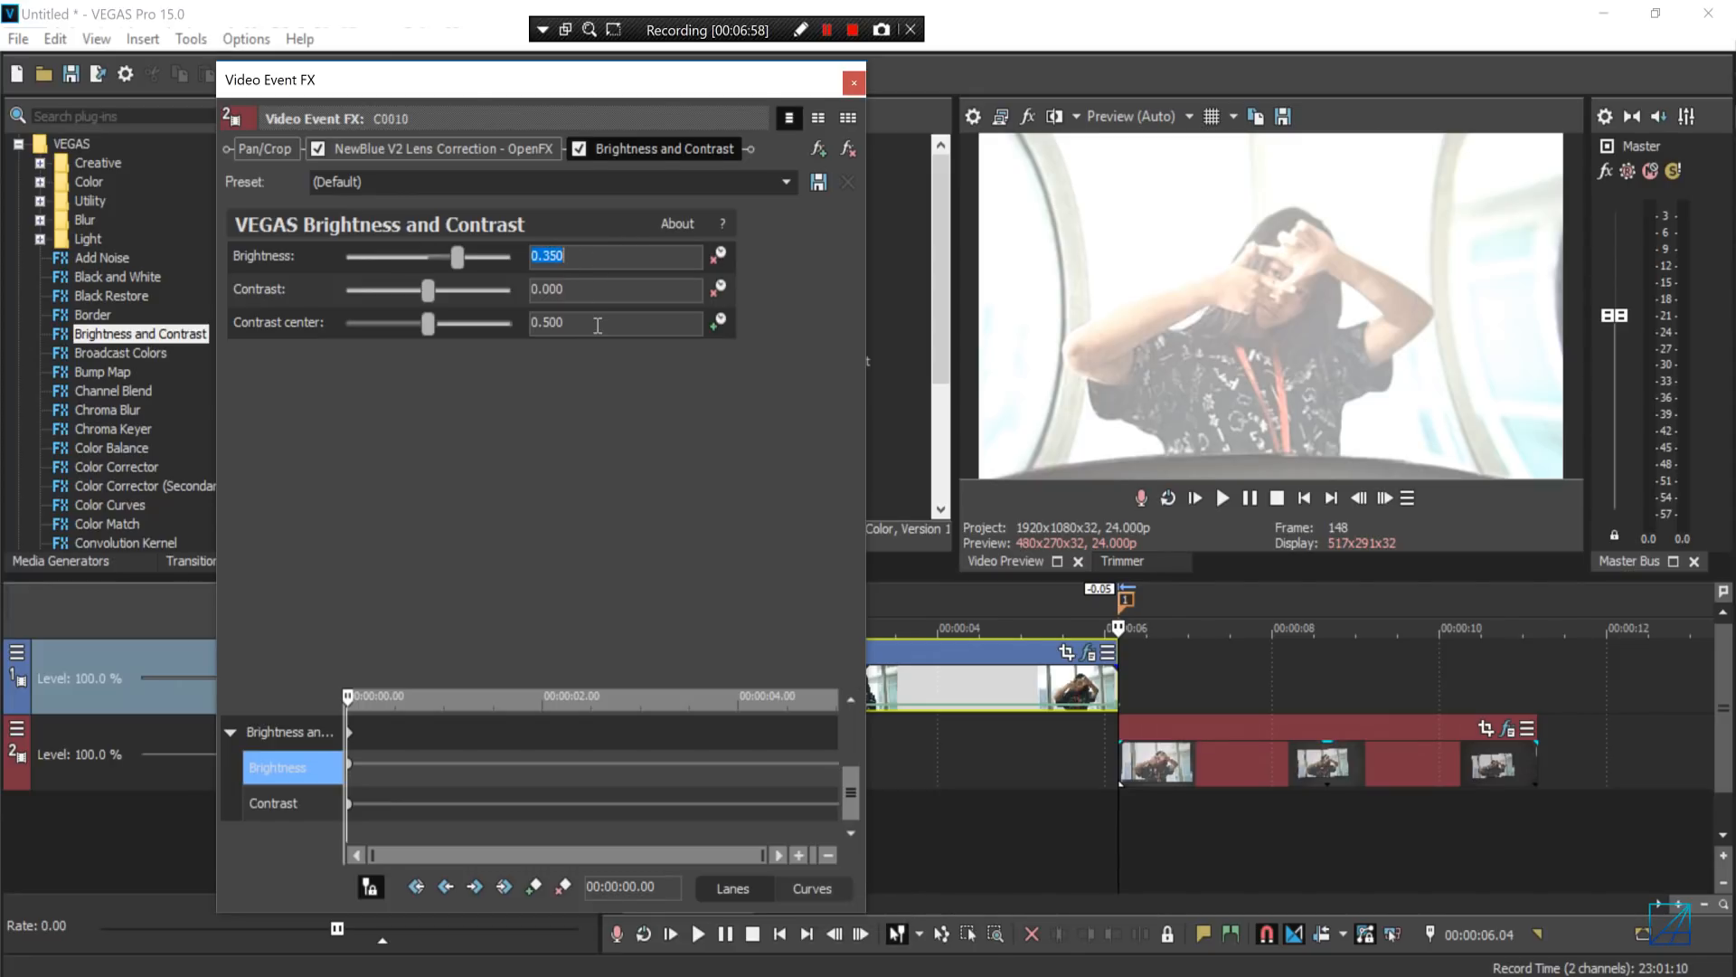
pyautogui.moveTo(577, 297); pyautogui.dragTo(540, 290)
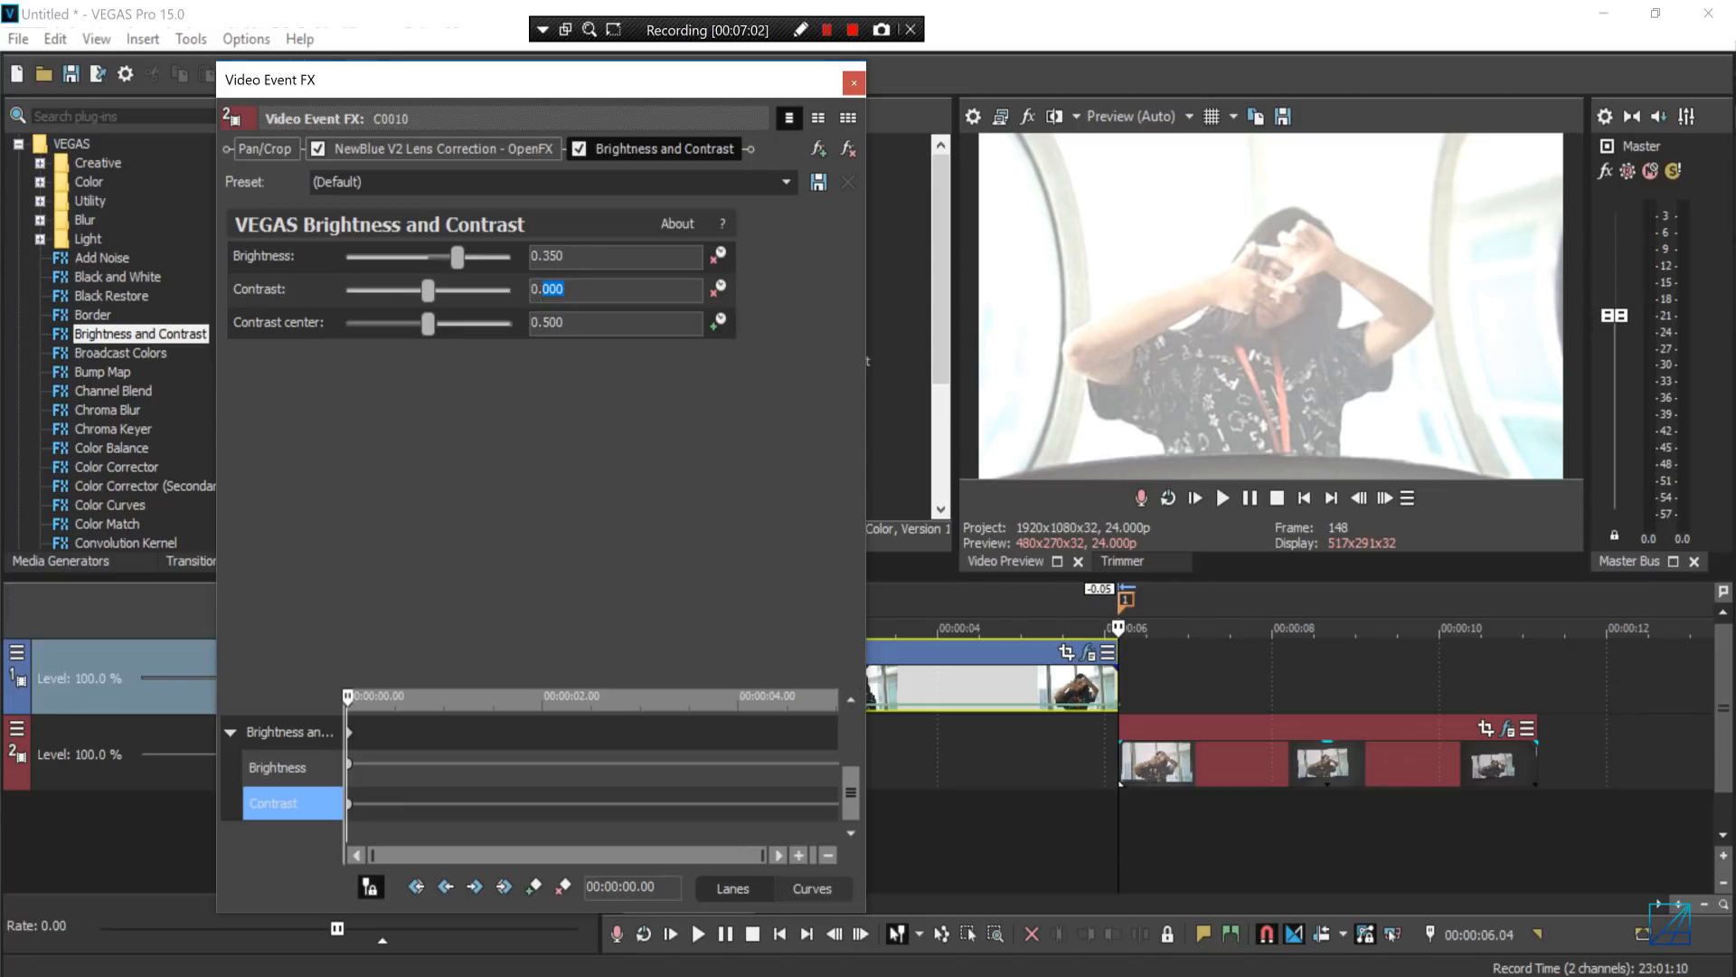
pyautogui.write('300')
pyautogui.press('Return')
# - Reset C0010's Brightness and Contrast to the default preset at 00:00:00.19 and close its effect settings
pyautogui.moveTo(363, 697); pyautogui.dragTo(425, 696)
pyautogui.moveTo(848, 794); pyautogui.dragTo(847, 773)
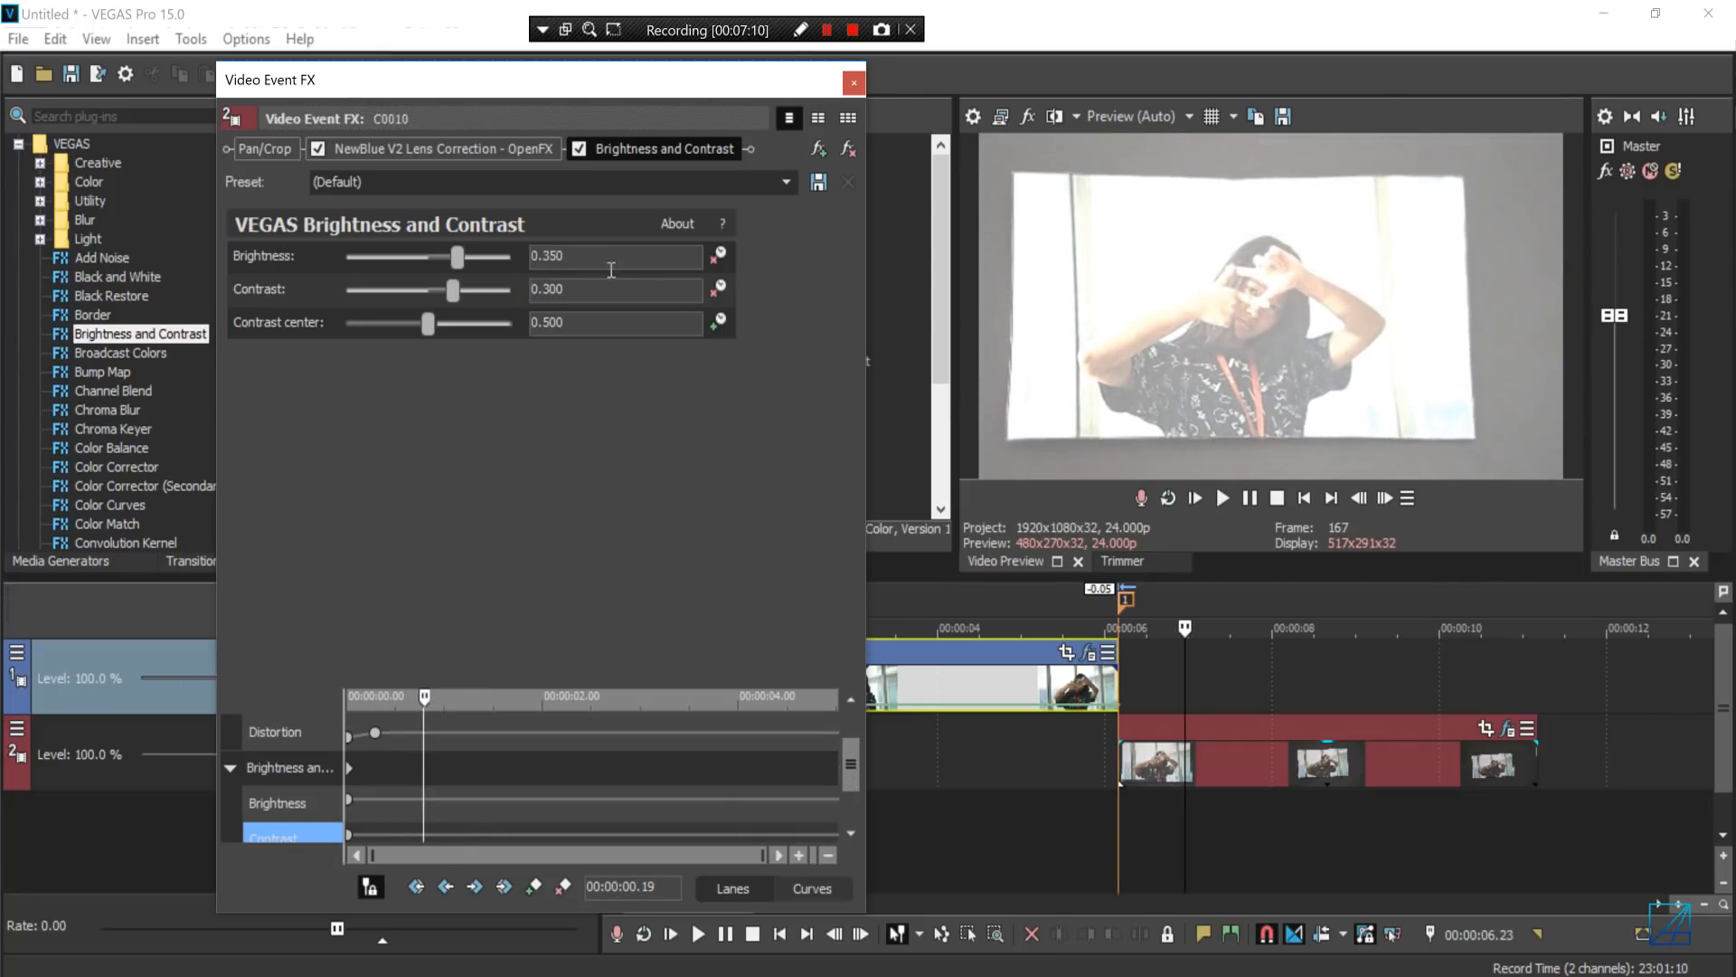
pyautogui.click(788, 183)
pyautogui.click(768, 203)
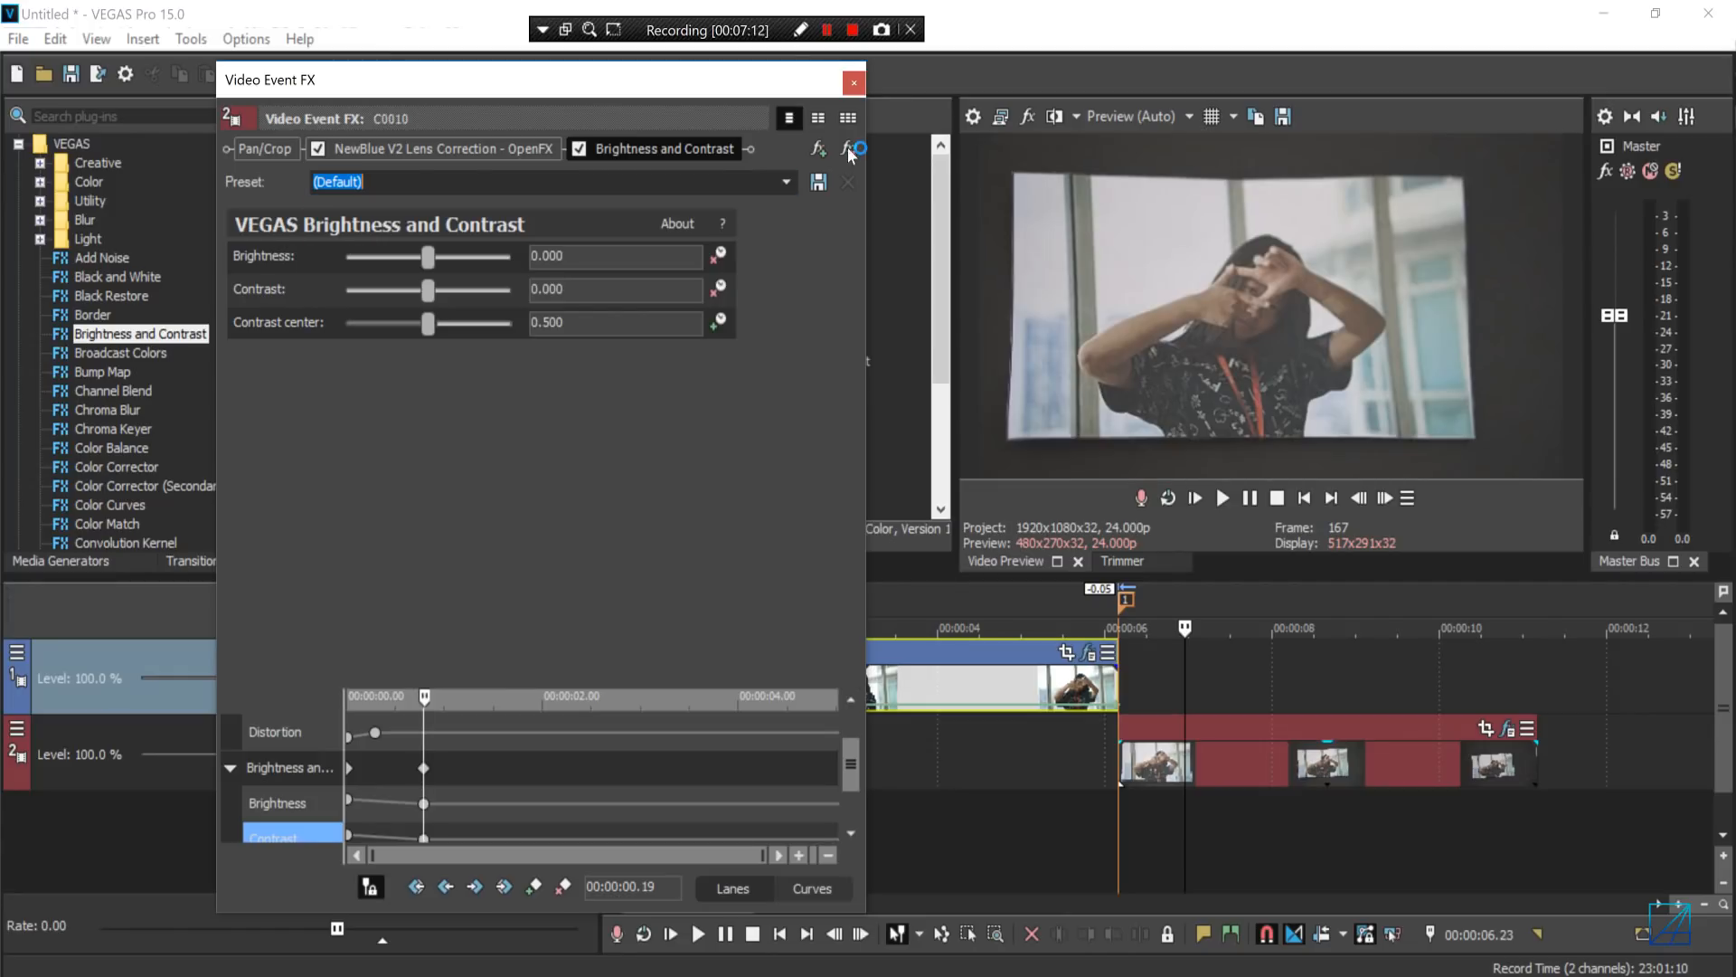
pyautogui.click(853, 82)
# - Insert a video track above C0004 and place RingCircle.mp4 from the Tutorial folder on it, ending at the cut
pyautogui.moveTo(1184, 836); pyautogui.dragTo(1067, 814)
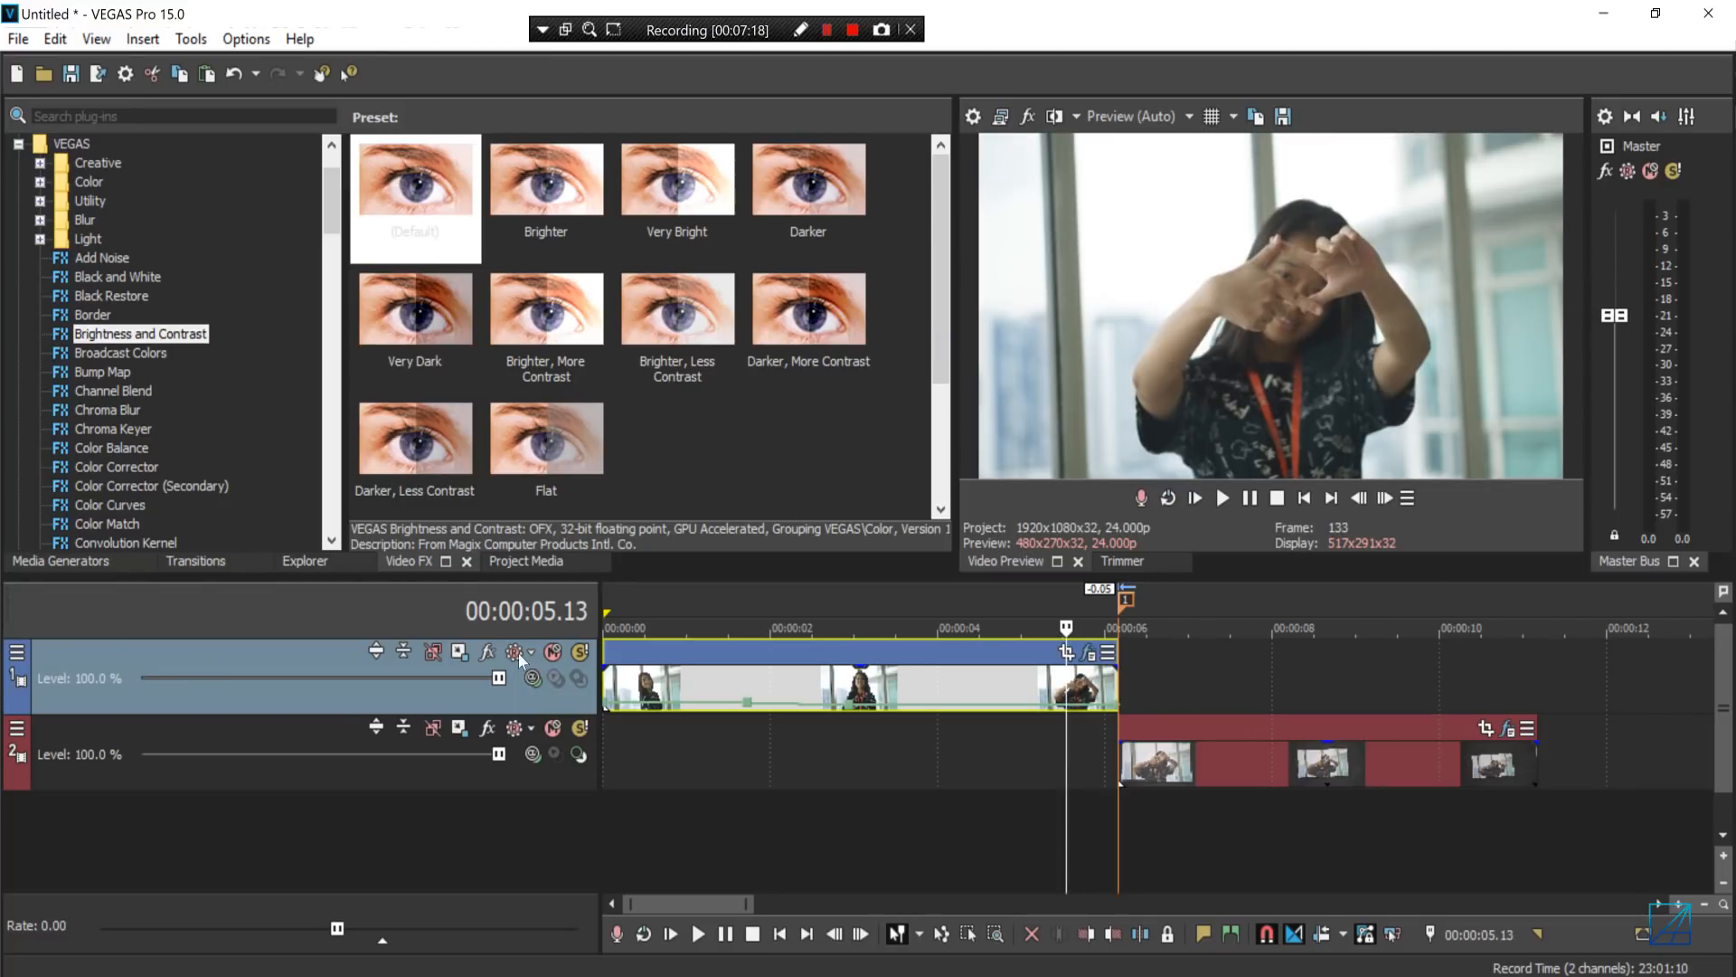
pyautogui.rightClick(566, 696)
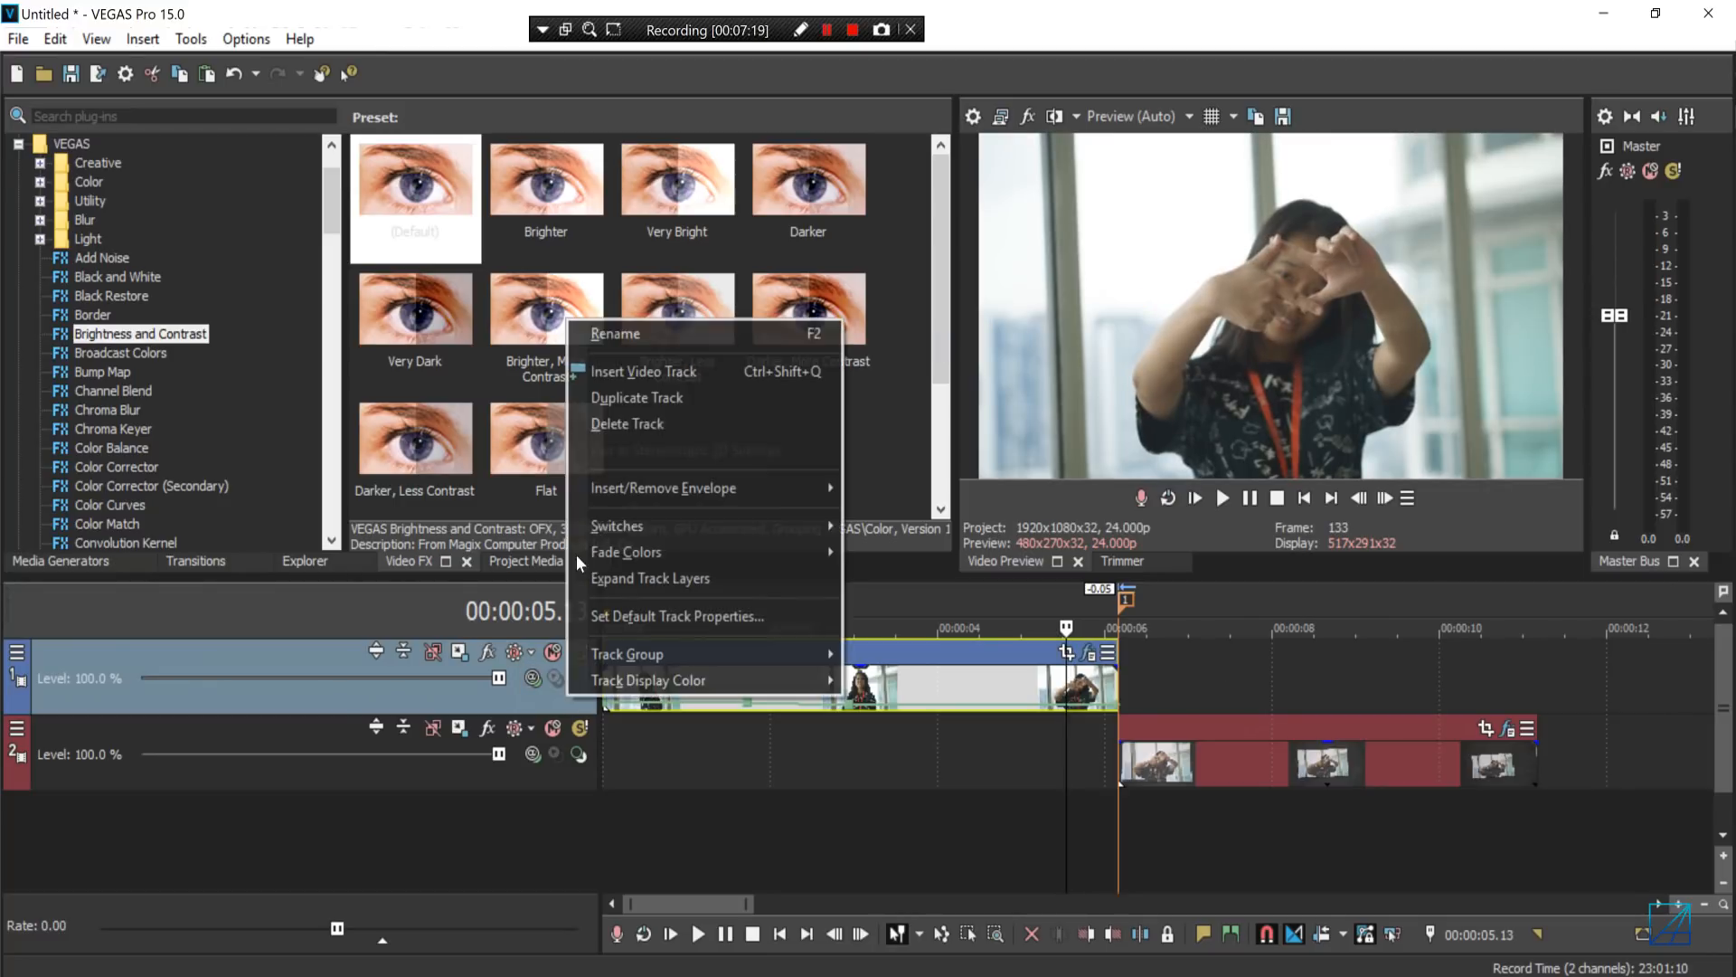
pyautogui.click(644, 372)
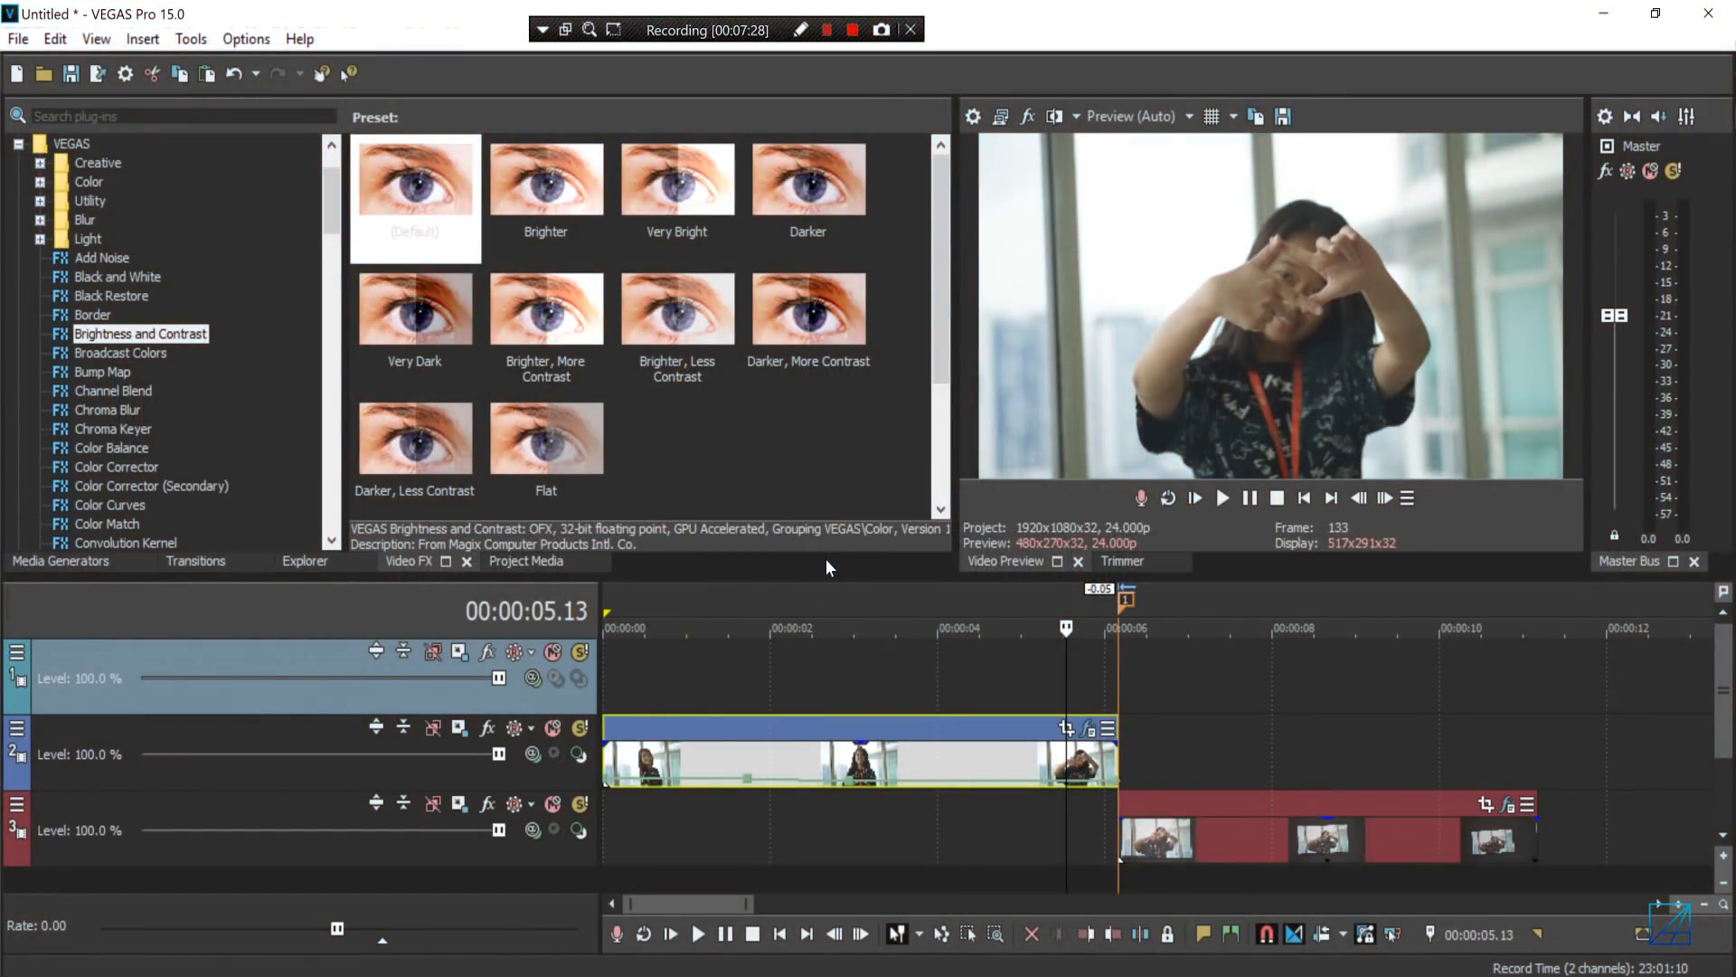
pyautogui.click(272, 974)
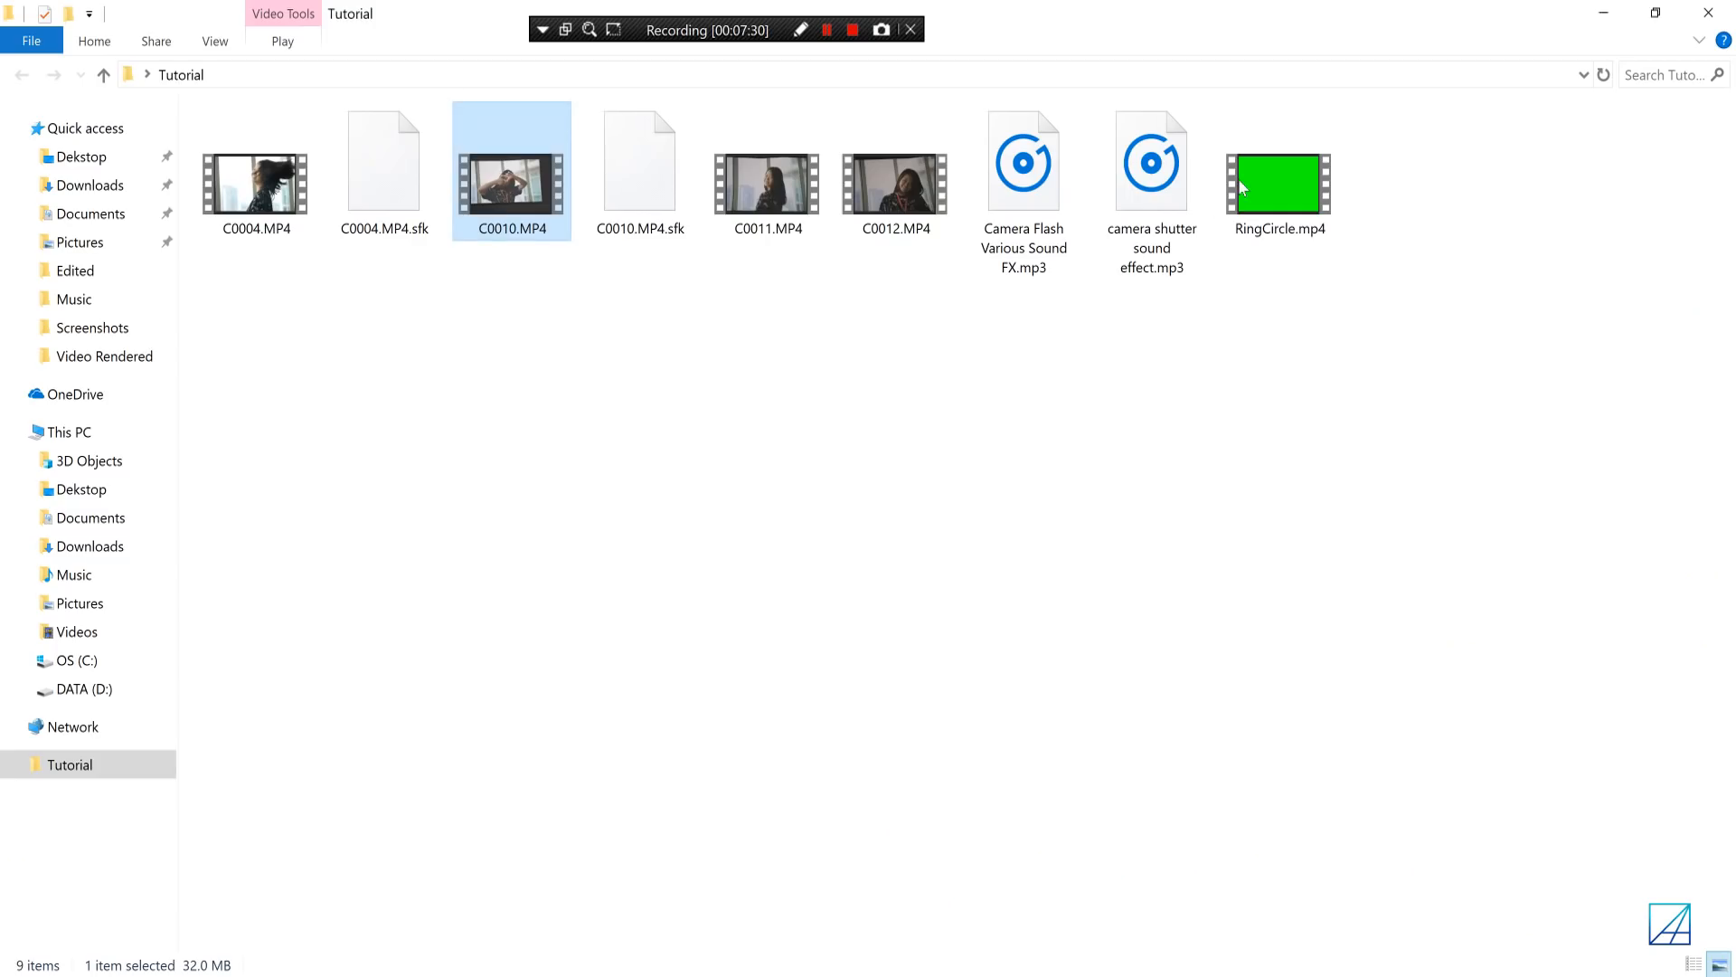
pyautogui.moveTo(1241, 187); pyautogui.dragTo(1017, 685)
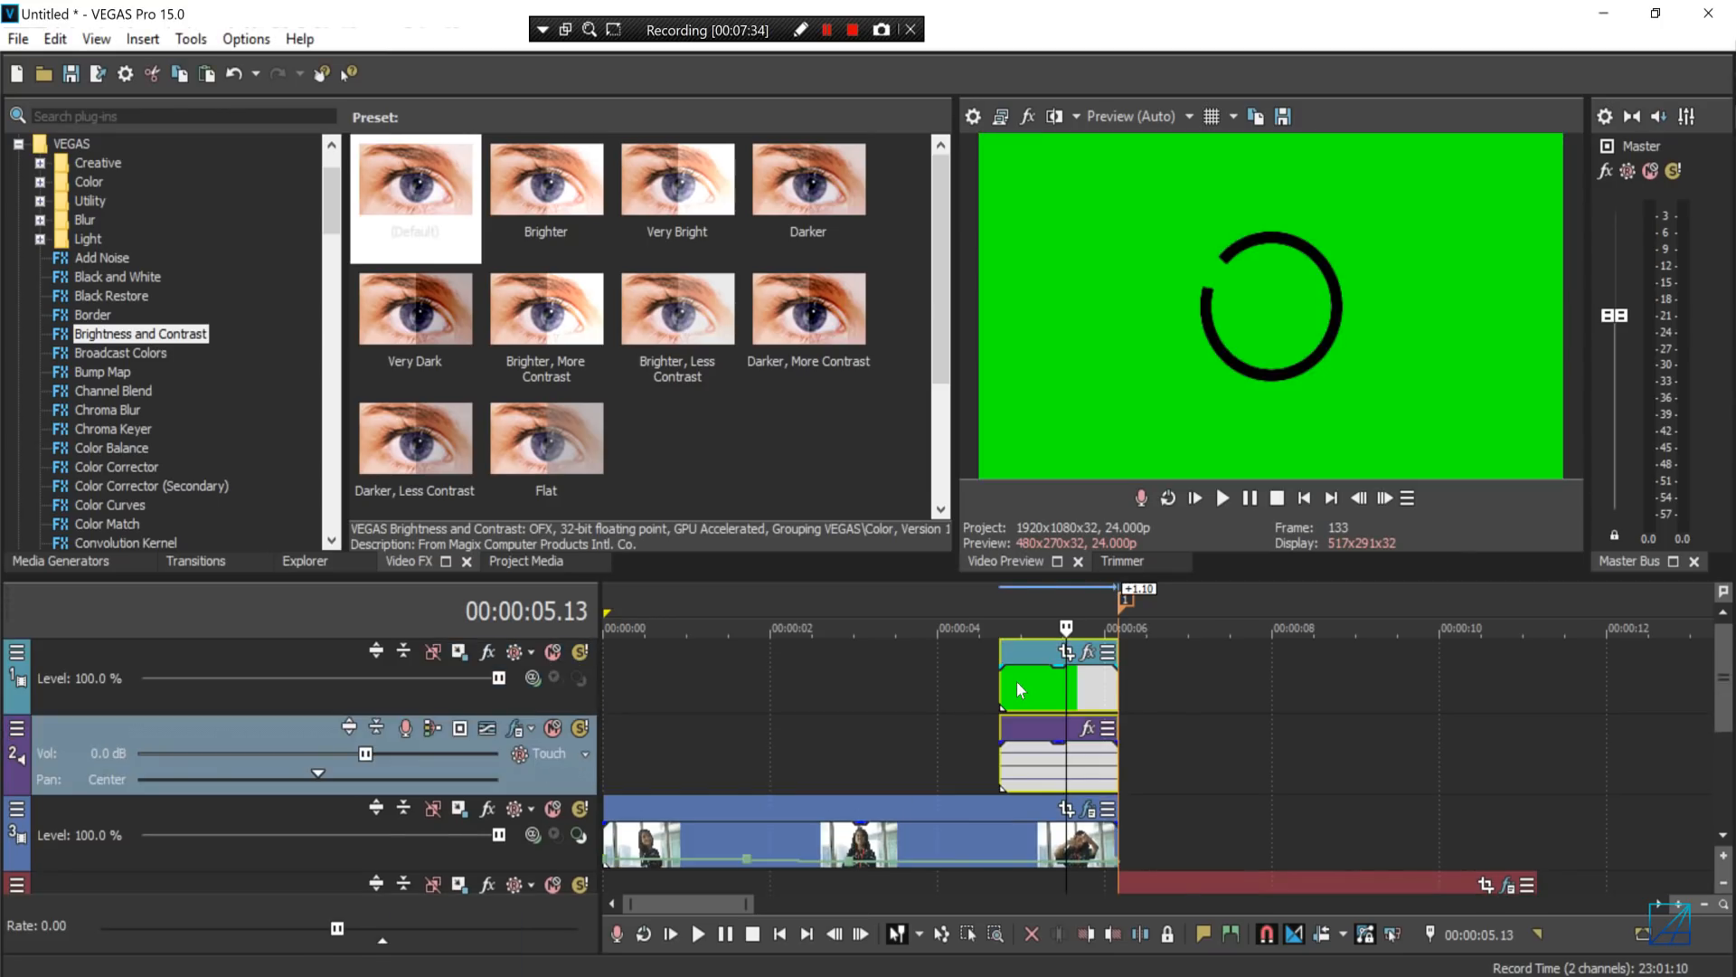